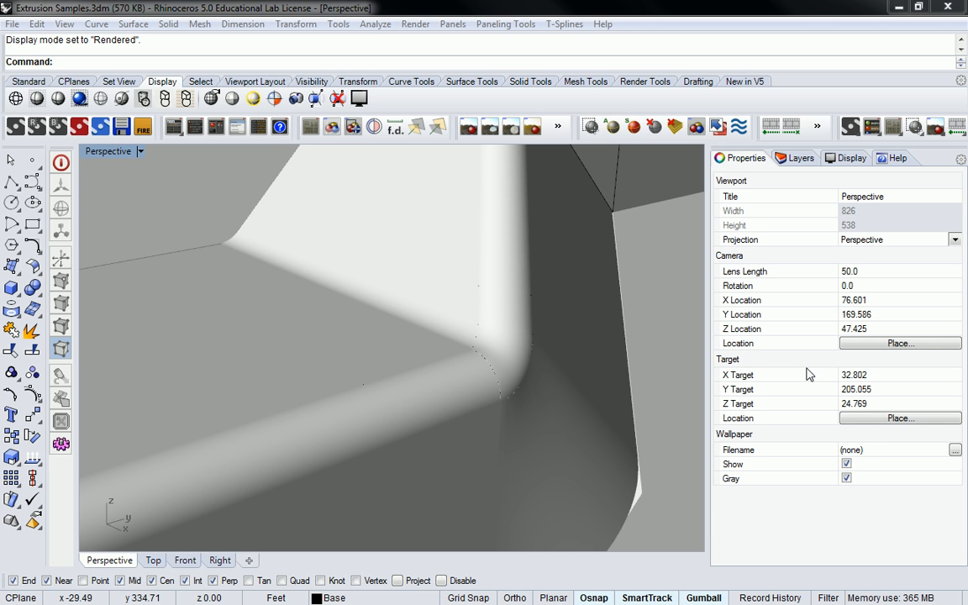
- Examine the rendered model's rounded edges and curved transition piece in the Perspective view of the four-viewport layout
{"action": "right_click_drag", "start_coordinate": [335, 280], "coordinate": [215, 228]}
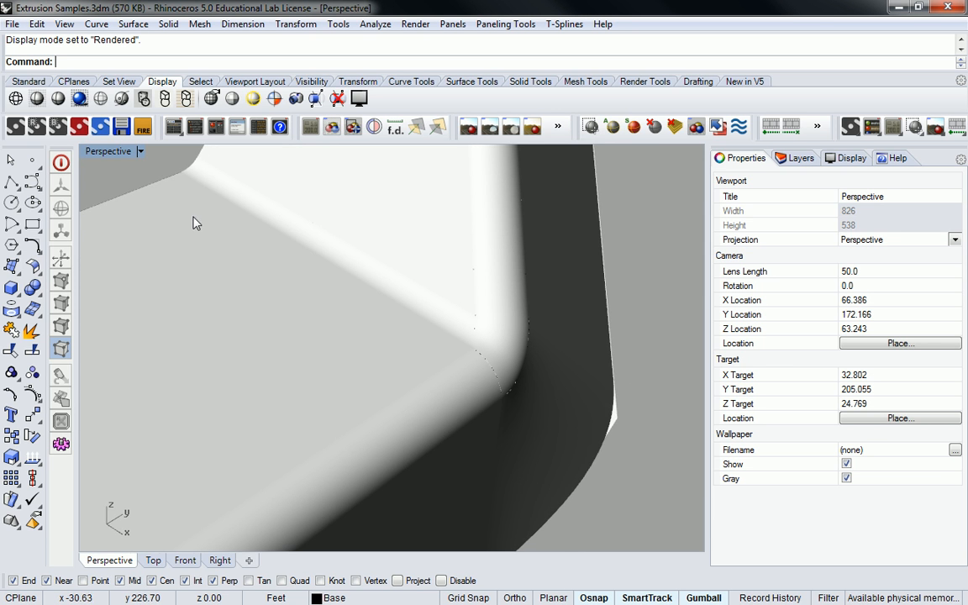
{"action": "double_click", "coordinate": [107, 152]}
{"action": "scroll", "coordinate": [252, 264], "scroll_direction": "up", "scroll_amount": 5}
{"action": "right_click_drag", "start_coordinate": [319, 432], "coordinate": [292, 385]}
{"action": "scroll", "coordinate": [268, 444], "scroll_direction": "up", "scroll_amount": 2}
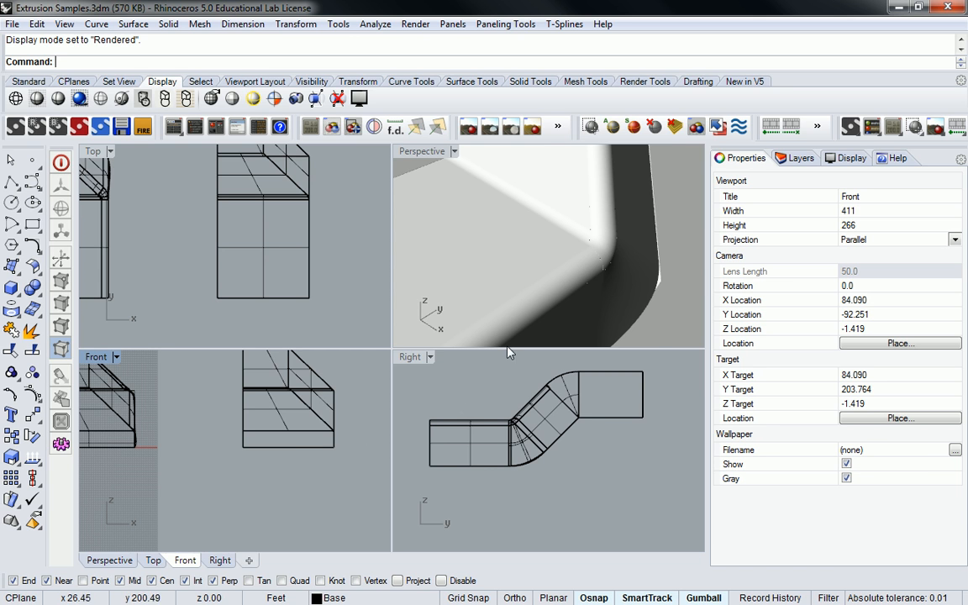
{"action": "right_click_drag", "start_coordinate": [610, 212], "coordinate": [592, 273]}
{"action": "left_click", "coordinate": [547, 227]}
{"action": "scroll", "coordinate": [568, 260], "scroll_direction": "up", "scroll_amount": 4}
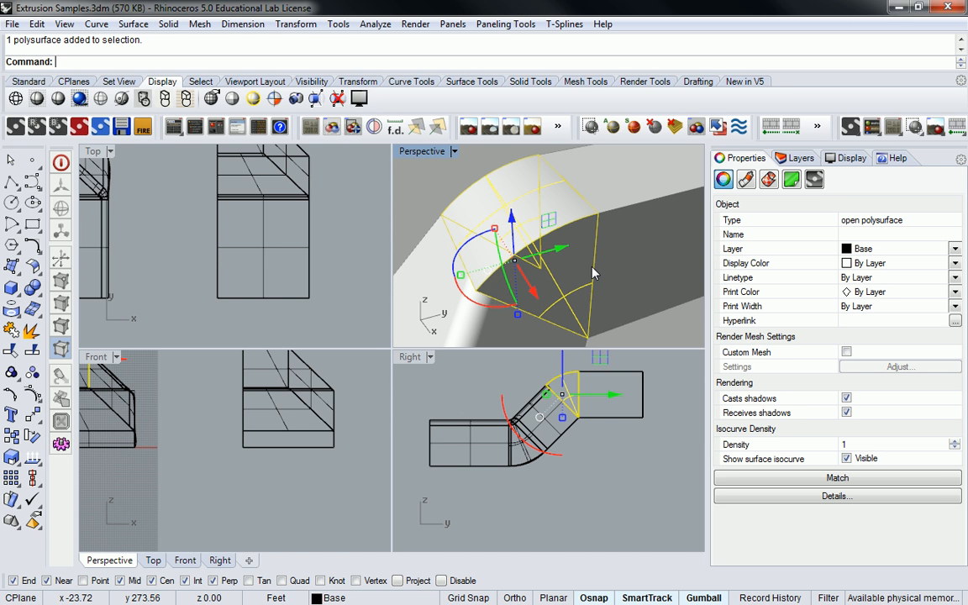
- Set the Perspective viewport's display mode to Shaded
{"action": "left_click", "coordinate": [106, 162]}
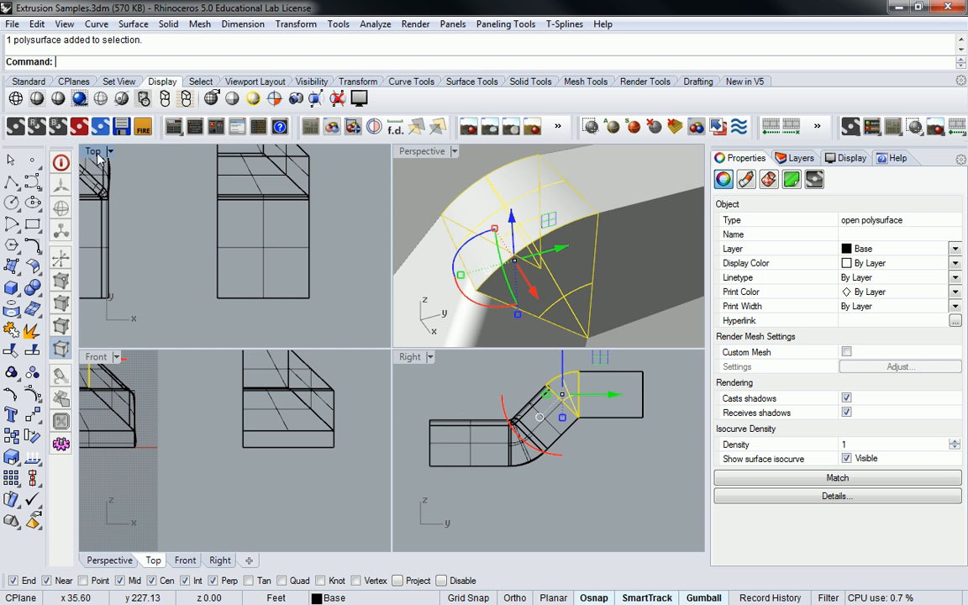
{"action": "left_click", "coordinate": [452, 183]}
{"action": "left_click", "coordinate": [36, 99]}
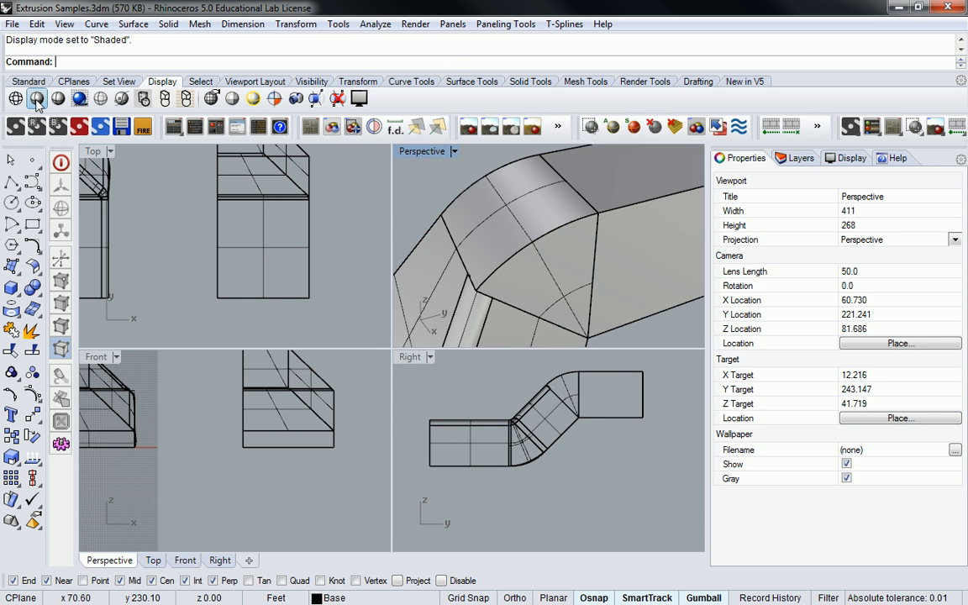
- Move the closed profile curve at the base section's open end sideways, clear of the model
{"action": "left_click", "coordinate": [330, 186]}
{"action": "scroll", "coordinate": [330, 183], "scroll_direction": "down", "scroll_amount": 8}
{"action": "right_click_drag", "start_coordinate": [383, 195], "coordinate": [240, 234]}
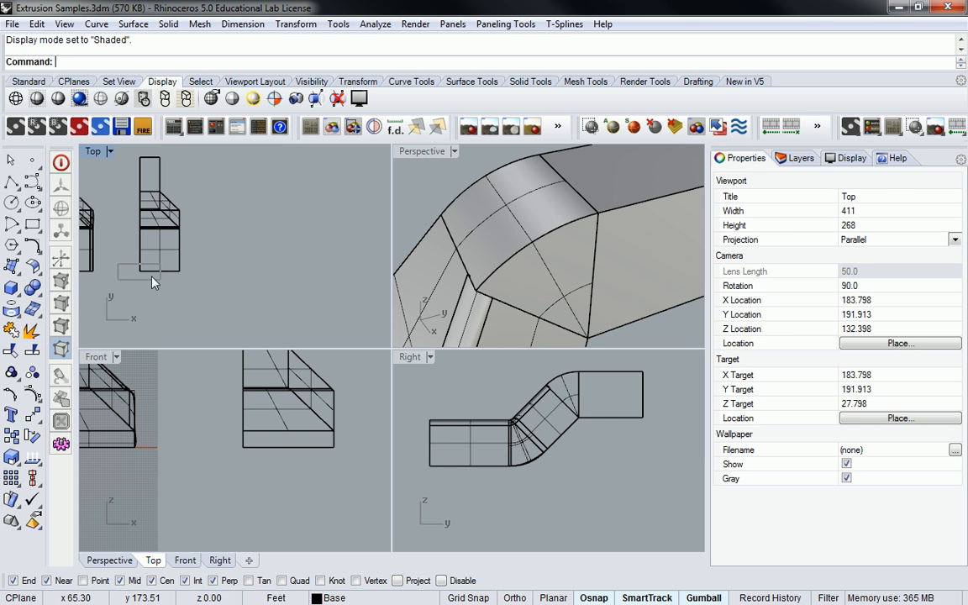
{"action": "right_click_drag", "start_coordinate": [192, 283], "coordinate": [287, 267]}
{"action": "left_click_drag", "start_coordinate": [146, 244], "coordinate": [357, 264]}
{"action": "scroll", "coordinate": [222, 265], "scroll_direction": "down", "scroll_amount": 6}
{"action": "right_click_drag", "start_coordinate": [143, 234], "coordinate": [88, 220]}
- Copy the moved profile curve back along the base section, from the open end's corner to the upper edge's midpoint
{"action": "double_click", "coordinate": [428, 153]}
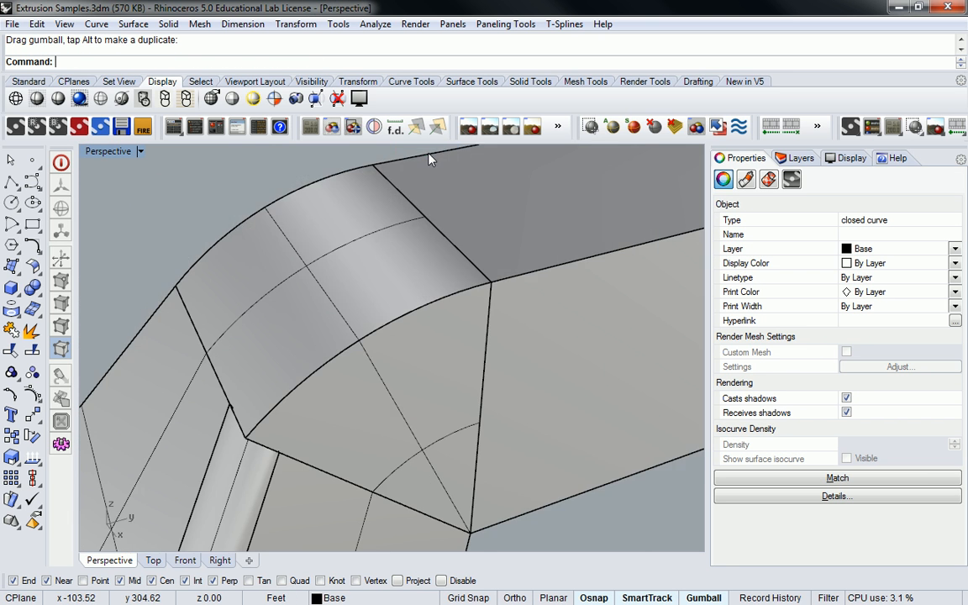
{"action": "scroll", "coordinate": [423, 202], "scroll_direction": "down", "scroll_amount": 12}
{"action": "right_click_drag", "start_coordinate": [463, 334], "coordinate": [351, 243], "text": "shift"}
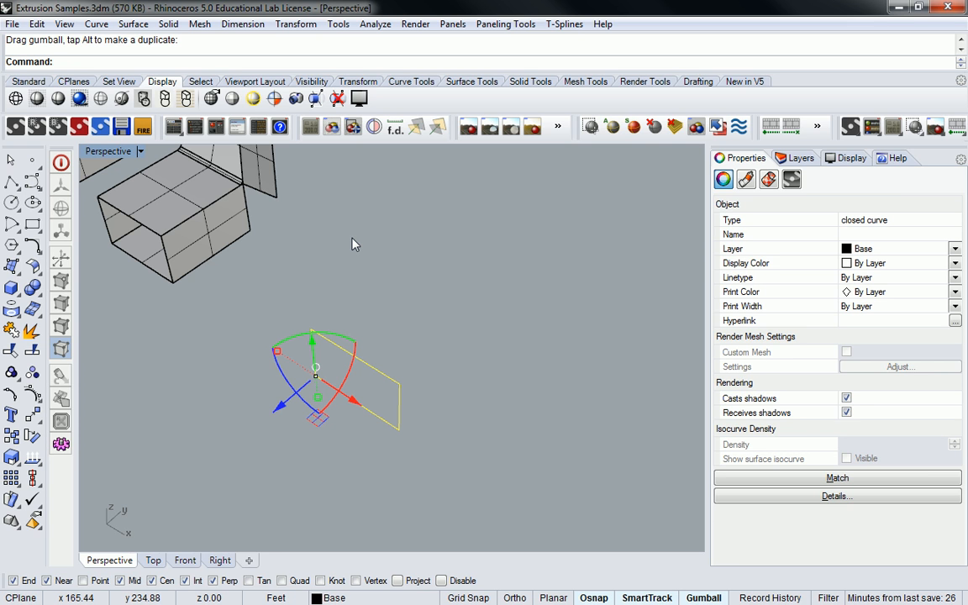
{"action": "type", "text": "Copy"}
{"action": "key", "text": "Return"}
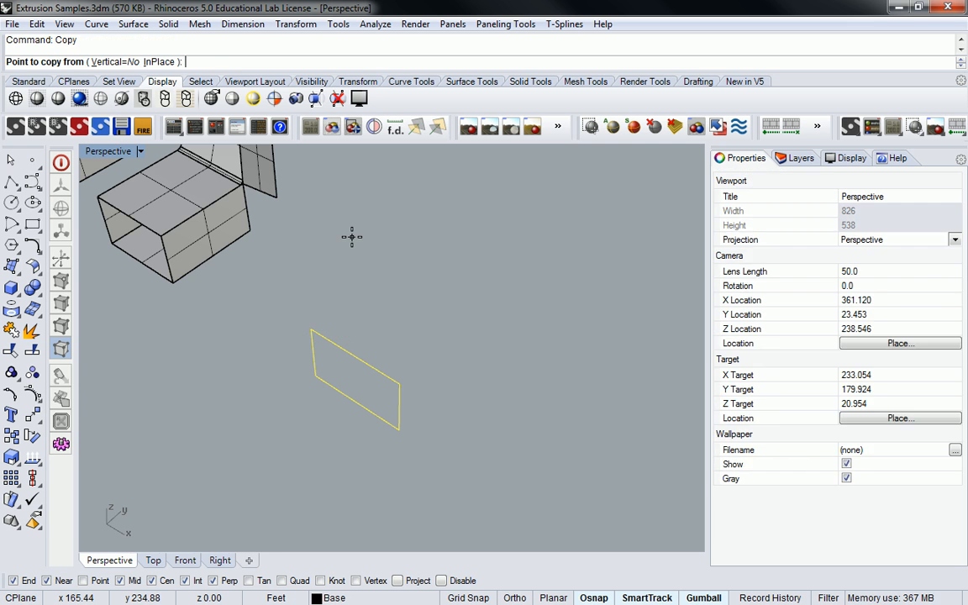
{"action": "left_click", "coordinate": [160, 235]}
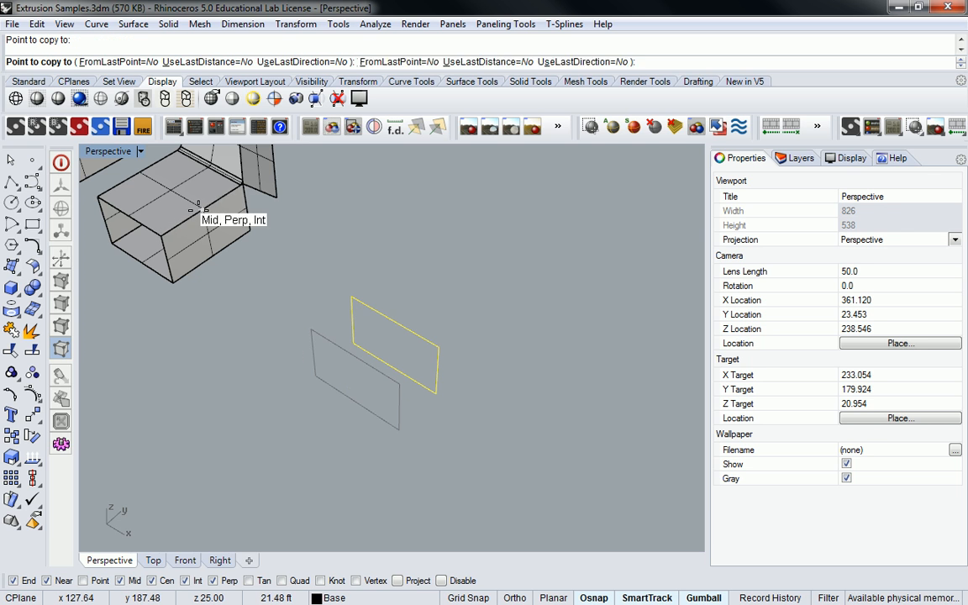
{"action": "key", "text": "Return"}
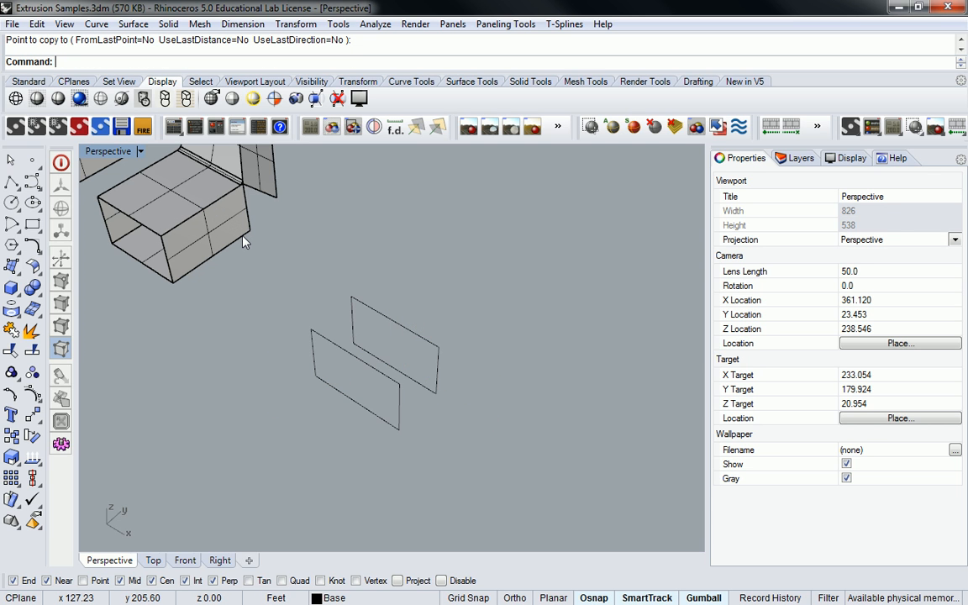
- Inspect the copied profile curve against the base section in the Right and Perspective viewports
{"action": "right_click_drag", "start_coordinate": [243, 241], "coordinate": [276, 312]}
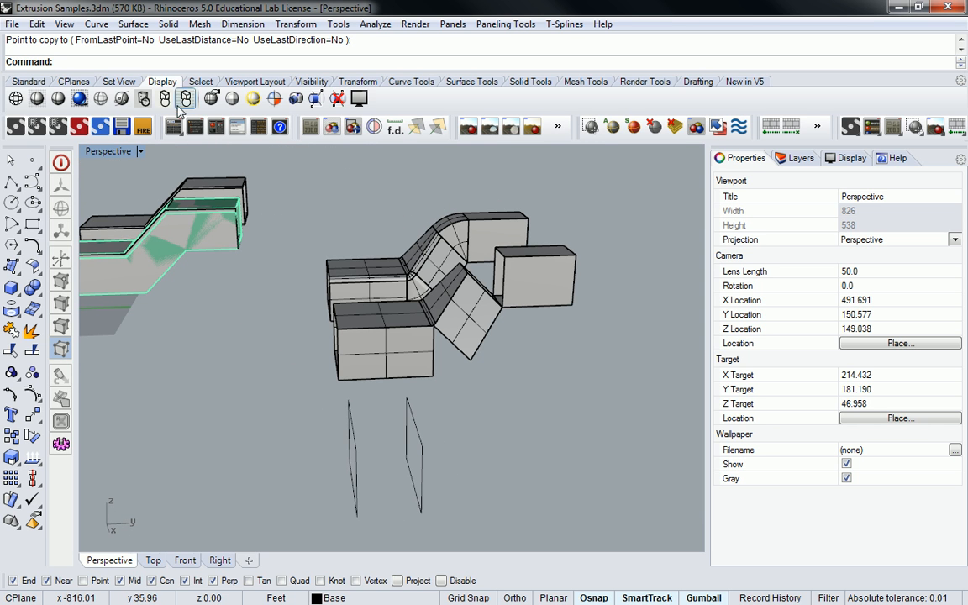
{"action": "double_click", "coordinate": [93, 151]}
{"action": "scroll", "coordinate": [534, 410], "scroll_direction": "down", "scroll_amount": 14}
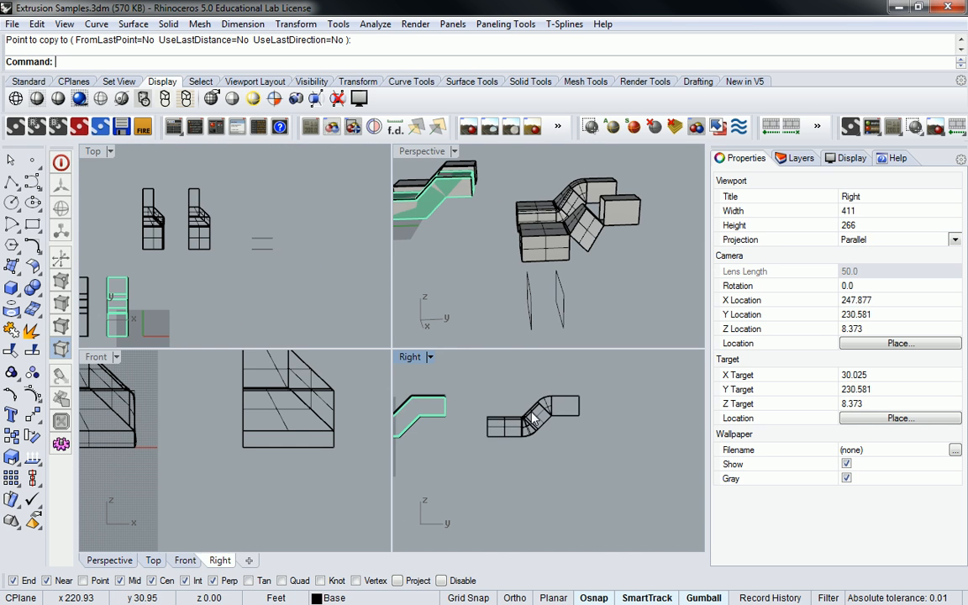
{"action": "scroll", "coordinate": [533, 411], "scroll_direction": "up", "scroll_amount": 12}
{"action": "left_click", "coordinate": [560, 299]}
{"action": "scroll", "coordinate": [504, 445], "scroll_direction": "up", "scroll_amount": 8}
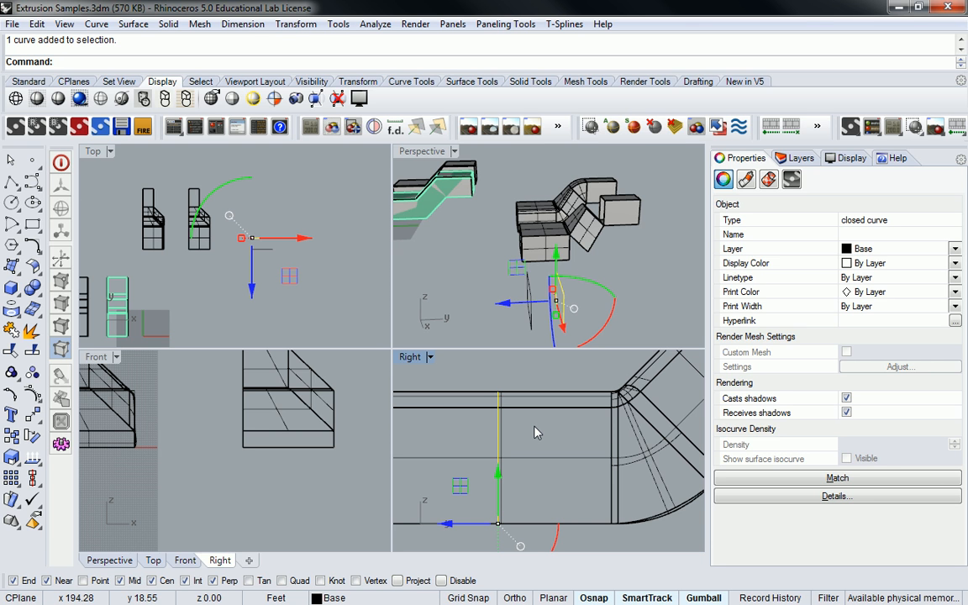
{"action": "right_click_drag", "start_coordinate": [577, 236], "coordinate": [584, 301]}
{"action": "right_click_drag", "start_coordinate": [595, 183], "coordinate": [594, 256], "text": "shift"}
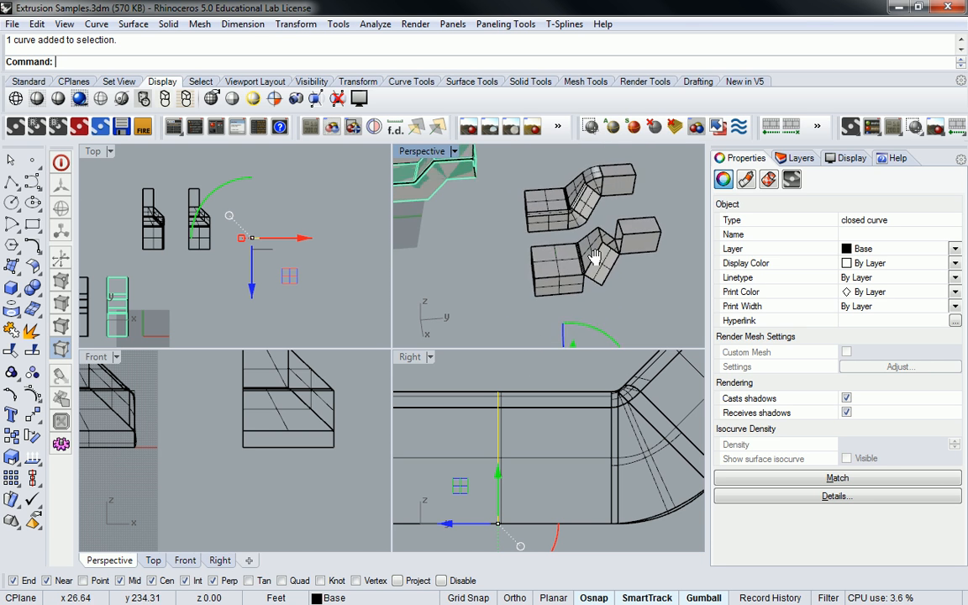
{"action": "scroll", "coordinate": [594, 254], "scroll_direction": "up", "scroll_amount": 3}
- Undo the profile curve's copy and move, together with the model edits made before them
{"action": "key", "text": "ctrl+z"}
{"action": "key", "text": "ctrl+z"}
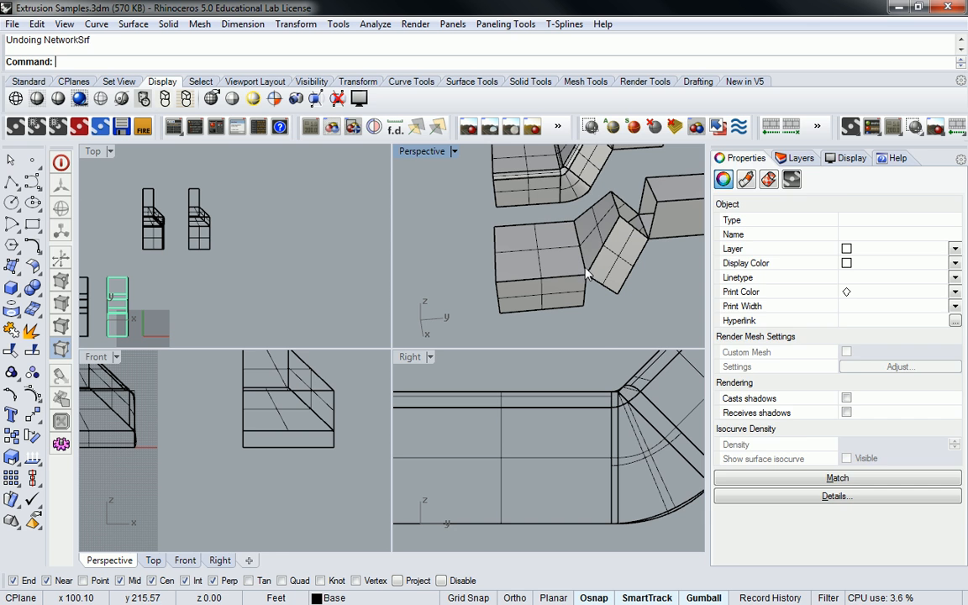
{"action": "key", "text": "ctrl+y"}
{"action": "scroll", "coordinate": [588, 271], "scroll_direction": "up", "scroll_amount": 1}
{"action": "scroll", "coordinate": [585, 267], "scroll_direction": "down", "scroll_amount": 6}
{"action": "right_click_drag", "start_coordinate": [599, 218], "coordinate": [592, 305]}
{"action": "left_click_drag", "start_coordinate": [508, 186], "coordinate": [673, 279]}
{"action": "left_click_drag", "start_coordinate": [633, 235], "coordinate": [465, 232]}
{"action": "left_click", "coordinate": [571, 261]}
{"action": "right_click_drag", "start_coordinate": [590, 292], "coordinate": [597, 193]}
{"action": "right_click_drag", "start_coordinate": [593, 290], "coordinate": [570, 157], "text": "shift"}
{"action": "scroll", "coordinate": [570, 402], "scroll_direction": "down", "scroll_amount": 12}
{"action": "right_click_drag", "start_coordinate": [516, 272], "coordinate": [531, 248]}
{"action": "left_click", "coordinate": [507, 245]}
{"action": "key", "text": "Escape"}
{"action": "key", "text": "ctrl+y"}
{"action": "scroll", "coordinate": [497, 279], "scroll_direction": "up", "scroll_amount": 8}
{"action": "left_click", "coordinate": [32, 225]}
{"action": "left_click", "coordinate": [487, 243]}
{"action": "left_click", "coordinate": [632, 210]}
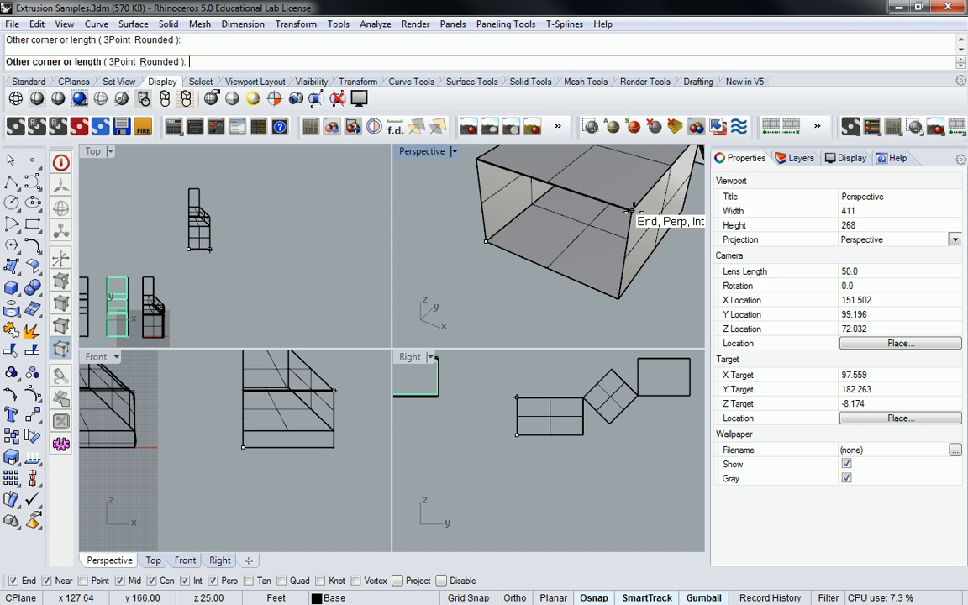
{"action": "key", "text": "Escape"}
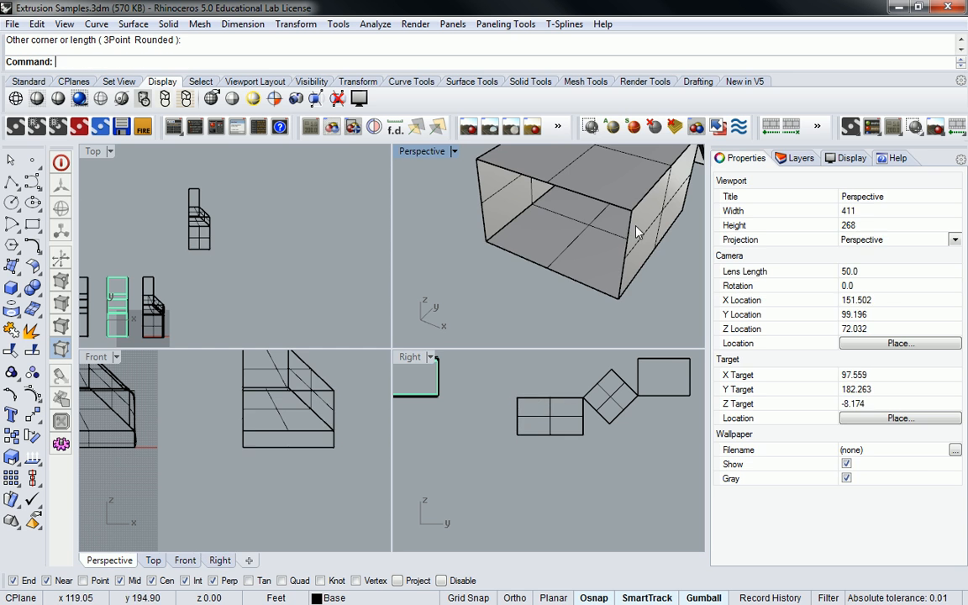
{"action": "left_click", "coordinate": [623, 214]}
{"action": "key", "text": "Escape"}
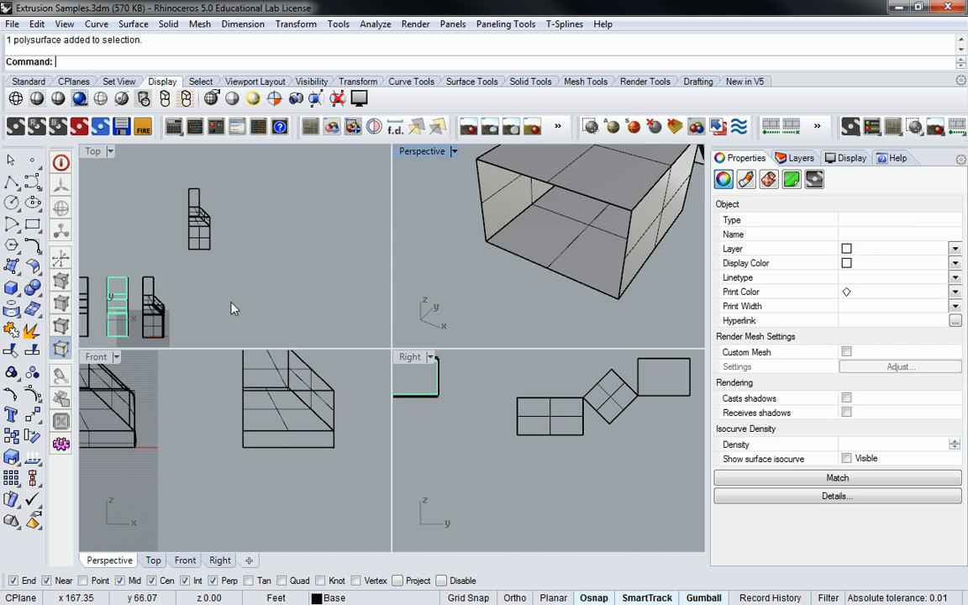
- Copy the rectangular end curve of the rounded model to the matching corner of the faceted model's open end
{"action": "right_click_drag", "start_coordinate": [176, 334], "coordinate": [235, 233]}
{"action": "scroll", "coordinate": [525, 218], "scroll_direction": "down", "scroll_amount": 12}
{"action": "scroll", "coordinate": [502, 246], "scroll_direction": "up", "scroll_amount": 7}
{"action": "left_click", "coordinate": [647, 188]}
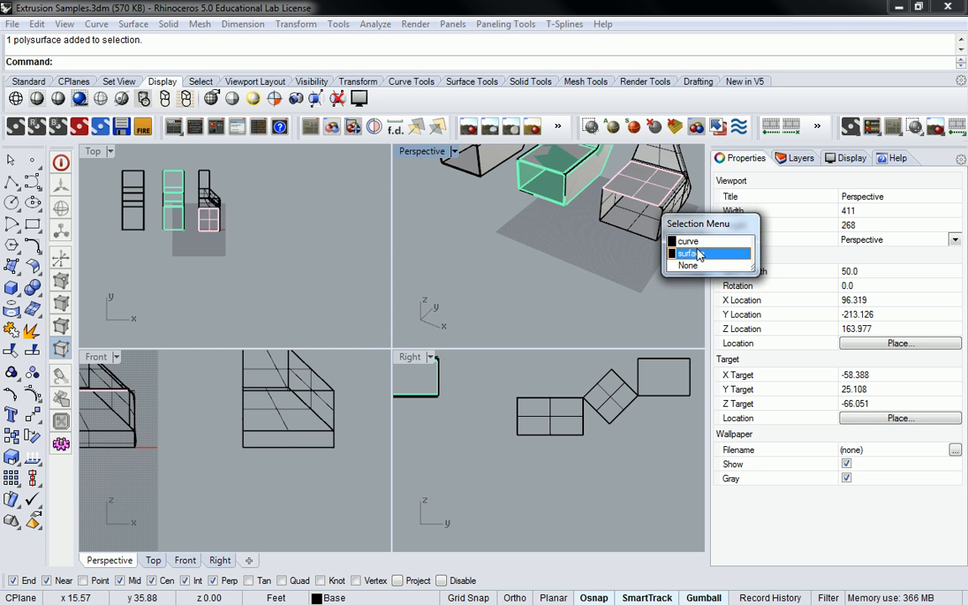
{"action": "left_click", "coordinate": [672, 245]}
{"action": "type", "text": "Copy"}
{"action": "key", "text": "Return"}
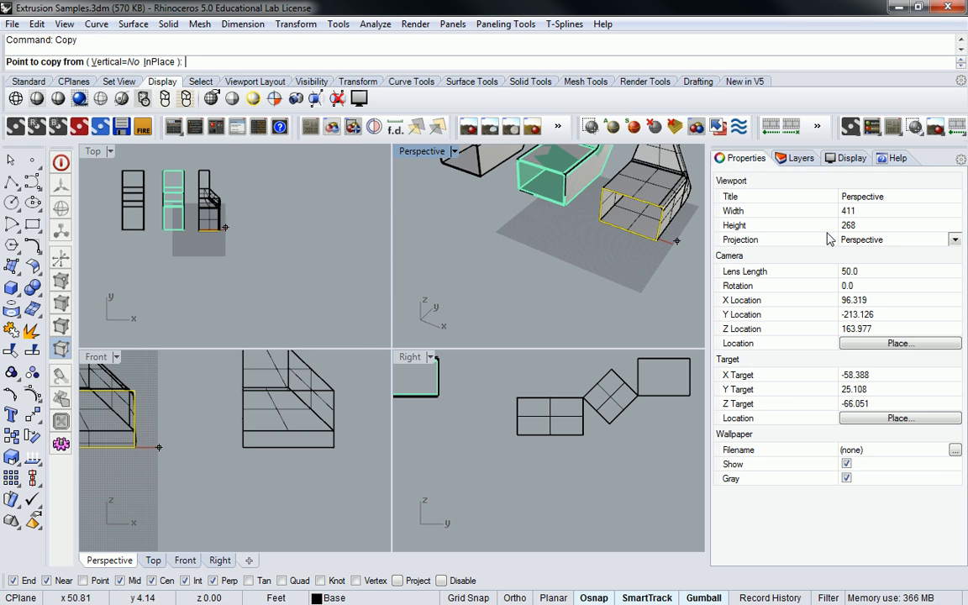
{"action": "left_click", "coordinate": [592, 219]}
{"action": "scroll", "coordinate": [593, 219], "scroll_direction": "down", "scroll_amount": 10}
{"action": "right_click_drag", "start_coordinate": [592, 219], "coordinate": [535, 245], "text": "shift"}
{"action": "scroll", "coordinate": [609, 215], "scroll_direction": "up", "scroll_amount": 16}
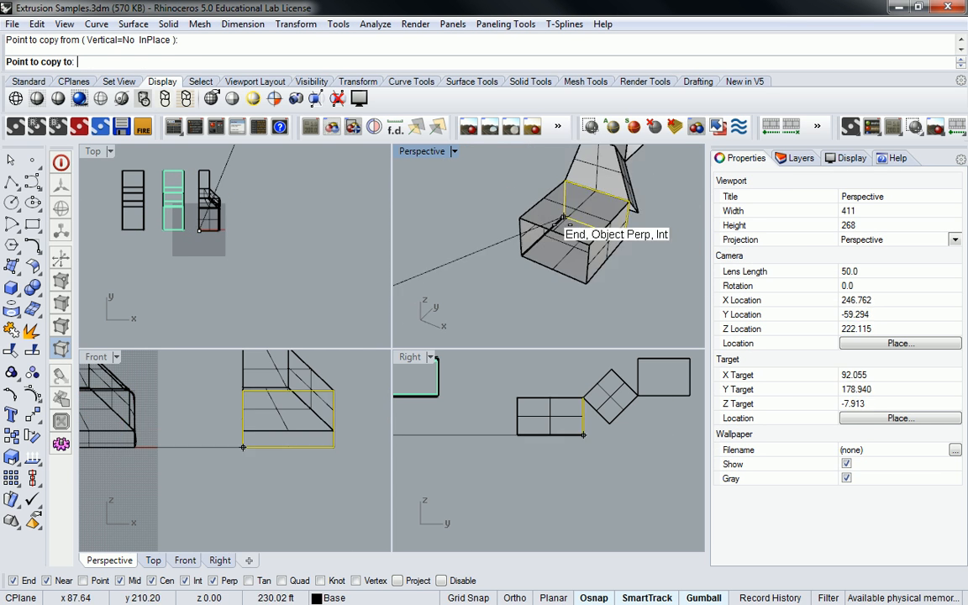
{"action": "left_click", "coordinate": [512, 263]}
{"action": "scroll", "coordinate": [520, 257], "scroll_direction": "down", "scroll_amount": 12}
{"action": "right_click", "coordinate": [523, 254]}
- Move the copied rectangular profile sideways along X, clear of the faceted model
{"action": "scroll", "coordinate": [528, 250], "scroll_direction": "up", "scroll_amount": 4}
{"action": "left_click", "coordinate": [534, 253]}
{"action": "left_click", "coordinate": [577, 290]}
{"action": "right_click_drag", "start_coordinate": [574, 239], "coordinate": [537, 222], "text": "shift"}
{"action": "right_click_drag", "start_coordinate": [543, 254], "coordinate": [556, 258]}
{"action": "left_click_drag", "start_coordinate": [511, 265], "coordinate": [606, 292]}
{"action": "left_click", "coordinate": [644, 255]}
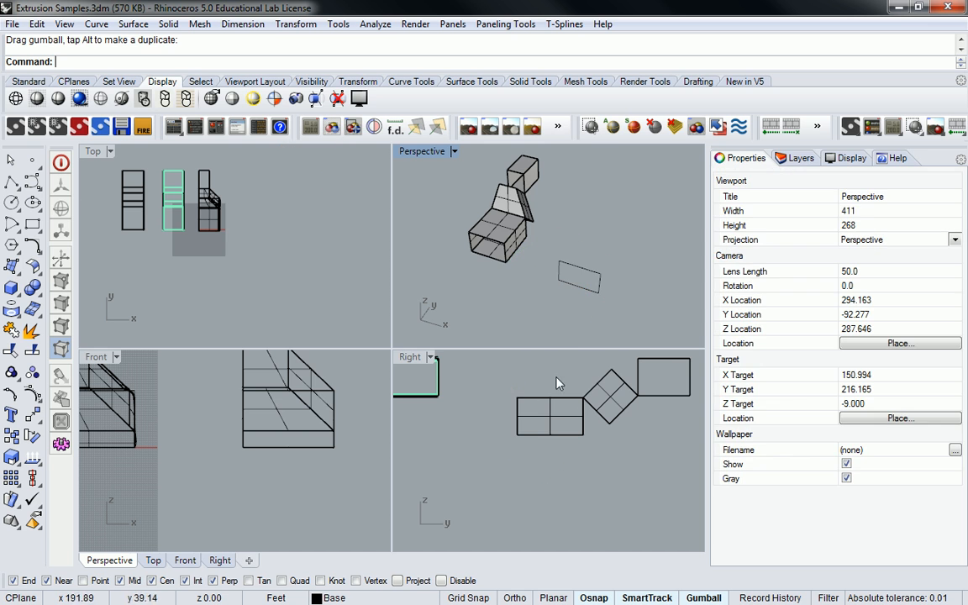
- Copy the rectangular profile from the base section's front corner to the midpoint of its upper side edge
{"action": "left_click", "coordinate": [586, 276]}
{"action": "type", "text": "copy"}
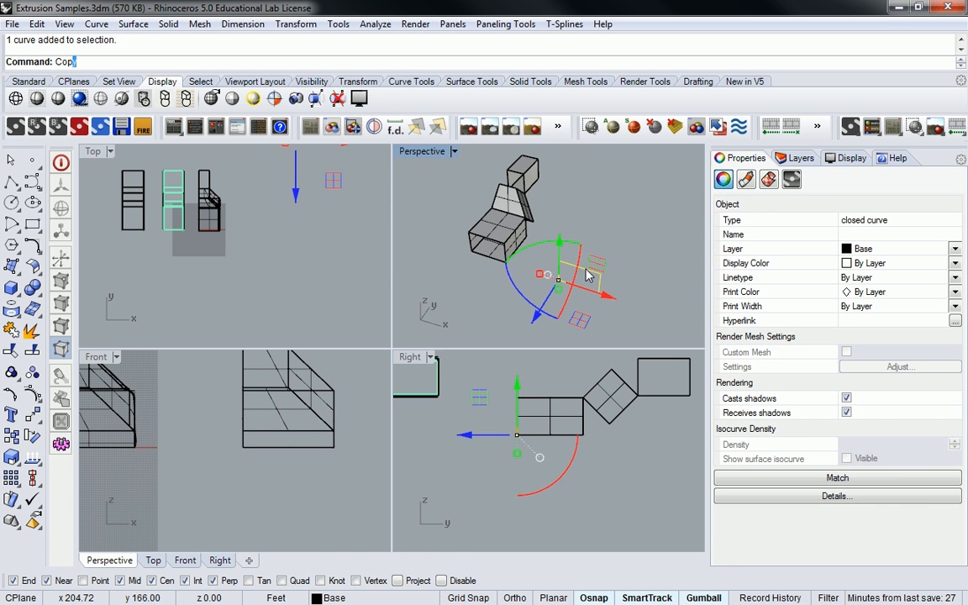
{"action": "key", "text": "Return"}
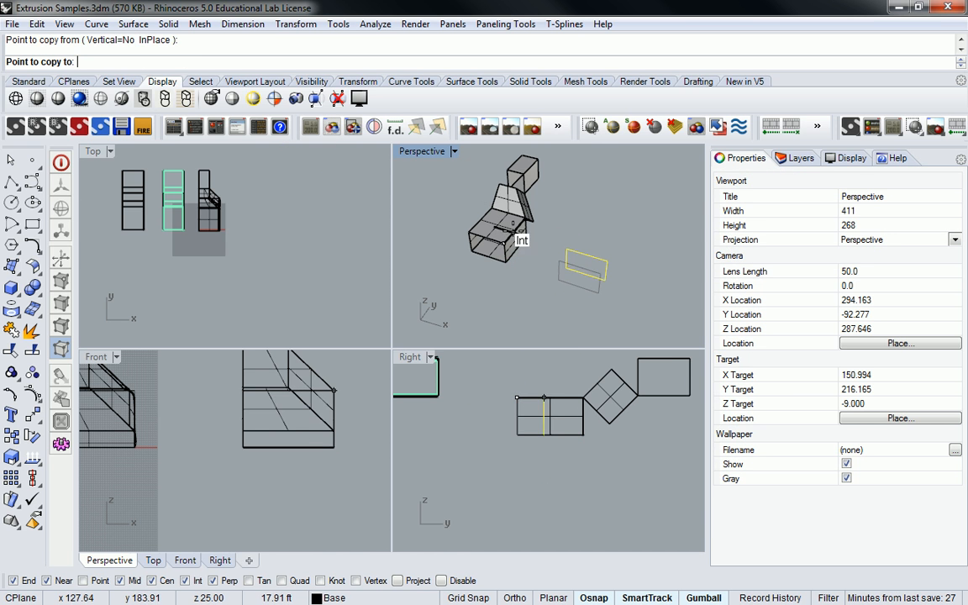
{"action": "left_click", "coordinate": [509, 240]}
{"action": "key", "text": "Return"}
- Select the profile copy at the base section's middle in the Right viewport
{"action": "left_click", "coordinate": [556, 425]}
{"action": "scroll", "coordinate": [557, 425], "scroll_direction": "up", "scroll_amount": 8}
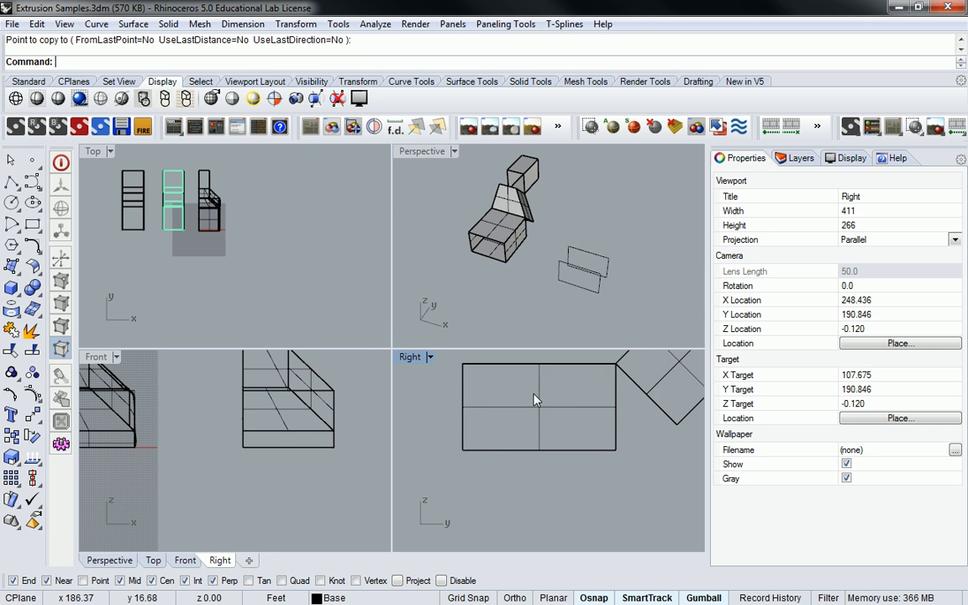
{"action": "left_click", "coordinate": [539, 386]}
{"action": "left_click", "coordinate": [581, 403]}
{"action": "scroll", "coordinate": [531, 423], "scroll_direction": "down", "scroll_amount": 4}
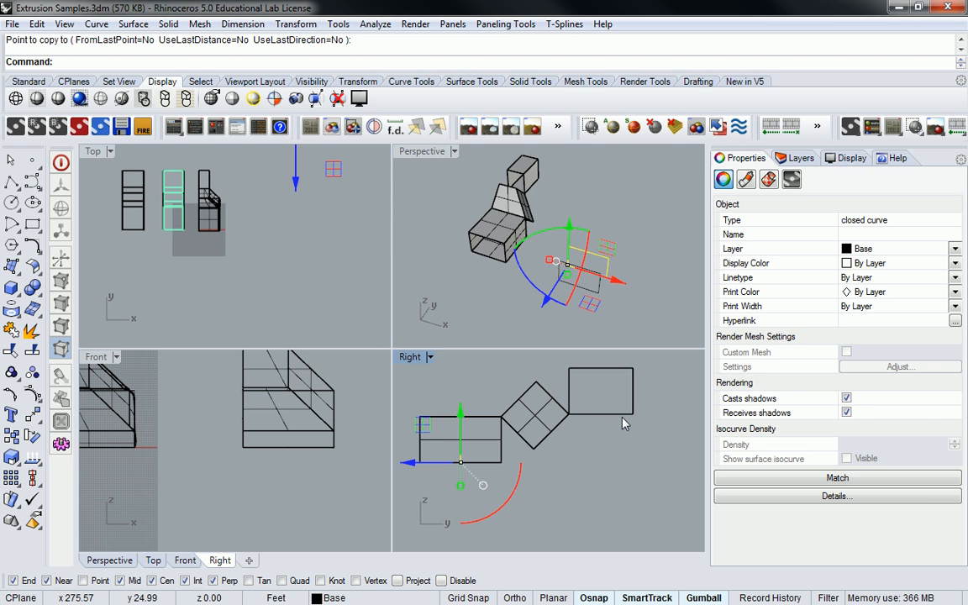
{"action": "right_click_drag", "start_coordinate": [490, 419], "coordinate": [531, 409]}
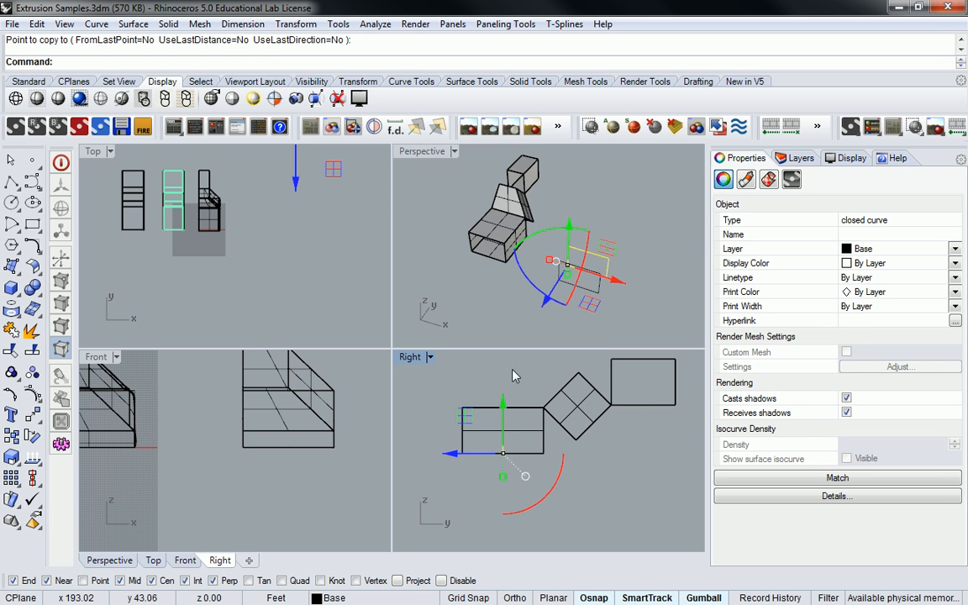
{"action": "type", "text": "copy"}
{"action": "key", "text": "Return"}
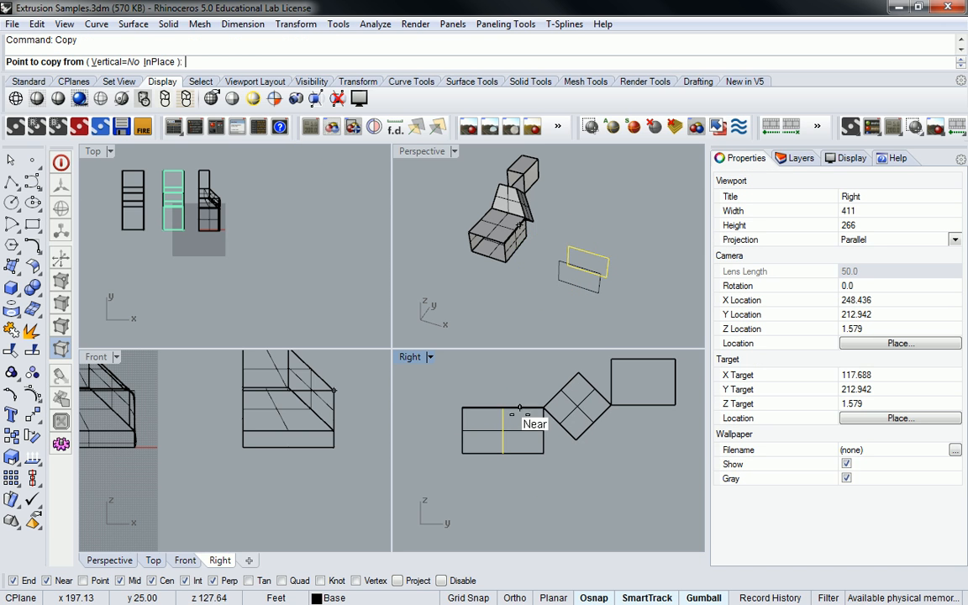
{"action": "left_click", "coordinate": [503, 407]}
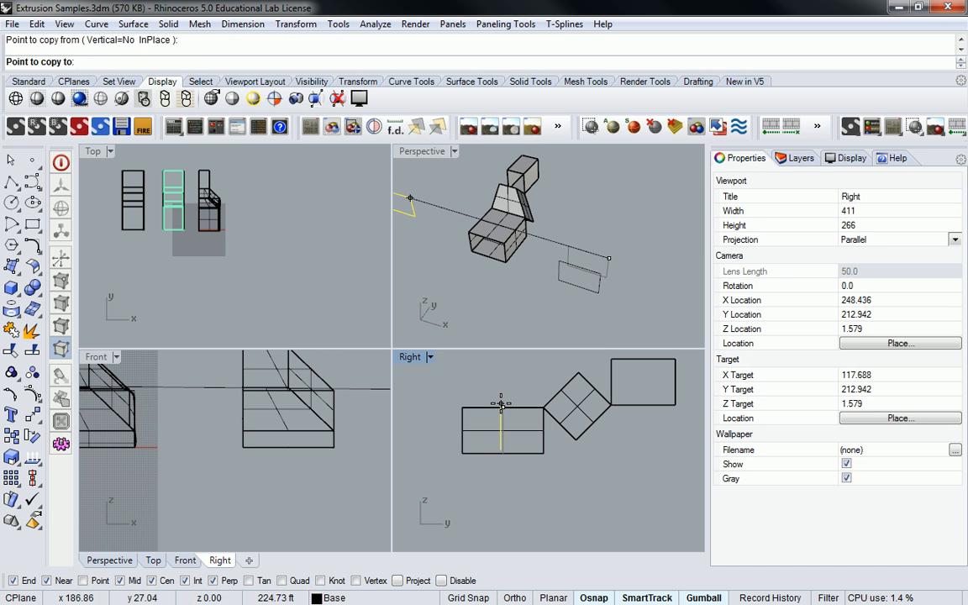
{"action": "key", "text": "Escape"}
- Copy the middle profile from its upper corner to the midpoint of the angled section's sloping edge
{"action": "scroll", "coordinate": [575, 235], "scroll_direction": "up", "scroll_amount": 7}
{"action": "type", "text": "copy"}
{"action": "key", "text": "Return"}
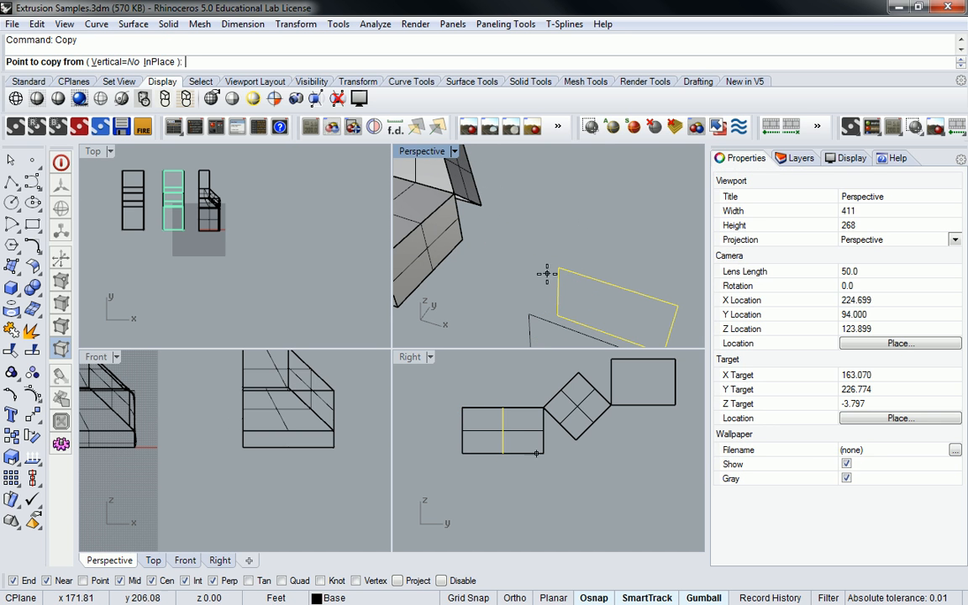
{"action": "left_click", "coordinate": [552, 269]}
{"action": "scroll", "coordinate": [475, 192], "scroll_direction": "down", "scroll_amount": 4}
{"action": "right_click_drag", "start_coordinate": [455, 173], "coordinate": [548, 243], "text": "shift"}
{"action": "scroll", "coordinate": [523, 228], "scroll_direction": "up", "scroll_amount": 8}
{"action": "left_click", "coordinate": [516, 244]}
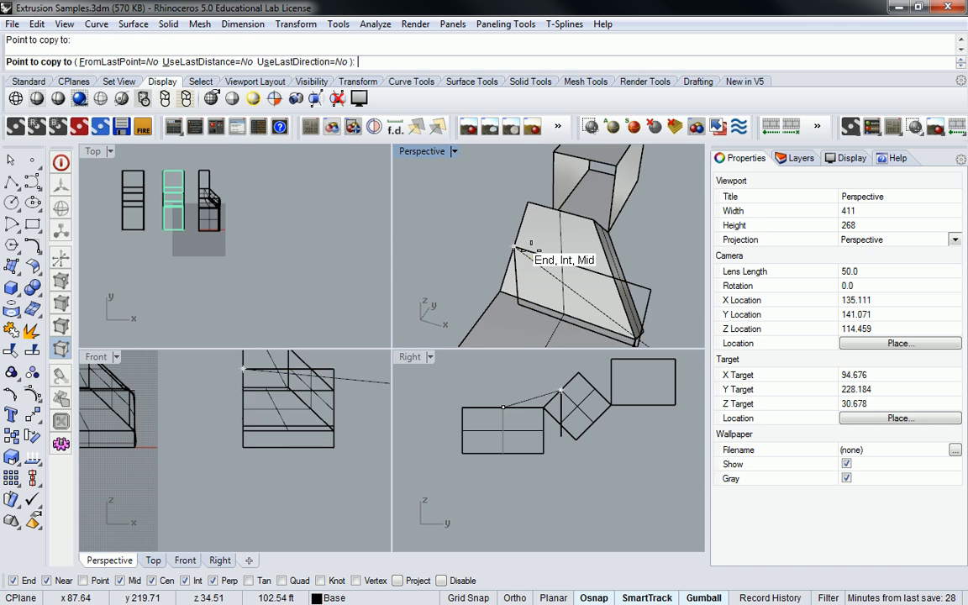
{"action": "key", "text": "Escape"}
{"action": "key", "text": "Escape"}
- Rotate the profile copy on the angled section about its upper end so it runs perpendicular to the sloping edge
{"action": "scroll", "coordinate": [561, 403], "scroll_direction": "up", "scroll_amount": 4}
{"action": "left_click", "coordinate": [562, 403]}
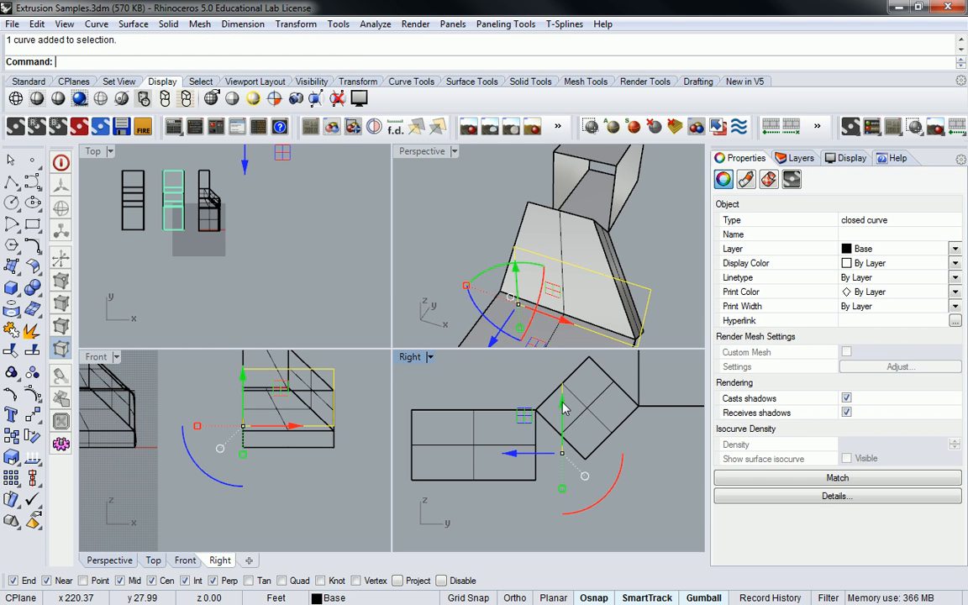
{"action": "type", "text": "rotate"}
{"action": "key", "text": "Return"}
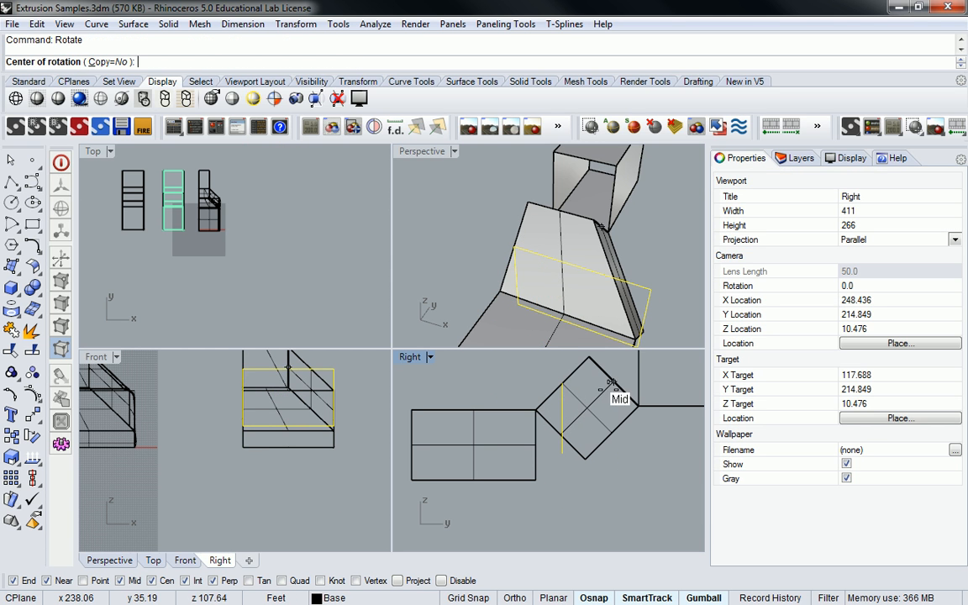
{"action": "left_click", "coordinate": [562, 384]}
{"action": "left_click", "coordinate": [562, 454]}
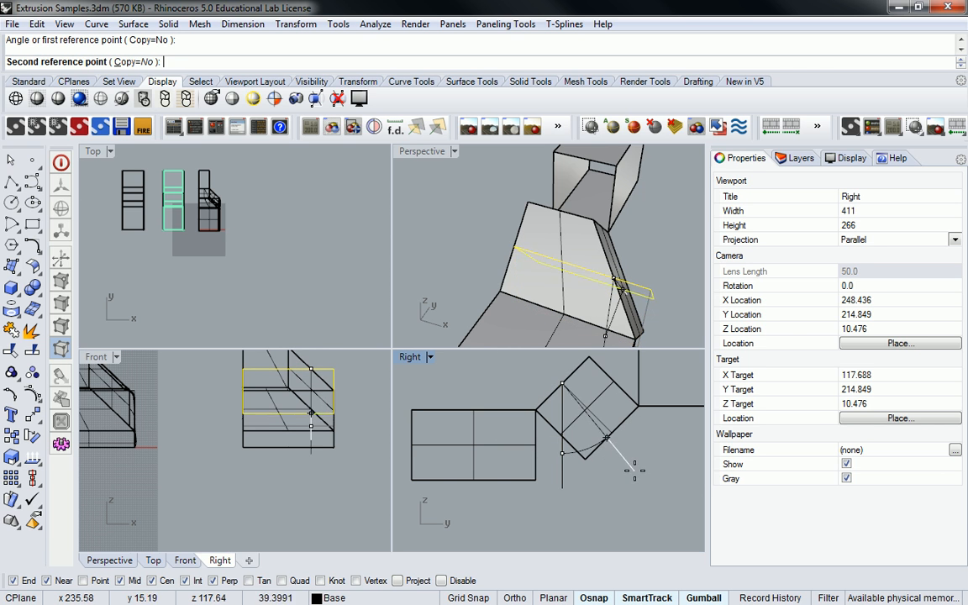
{"action": "right_click_drag", "start_coordinate": [582, 404], "coordinate": [549, 425]}
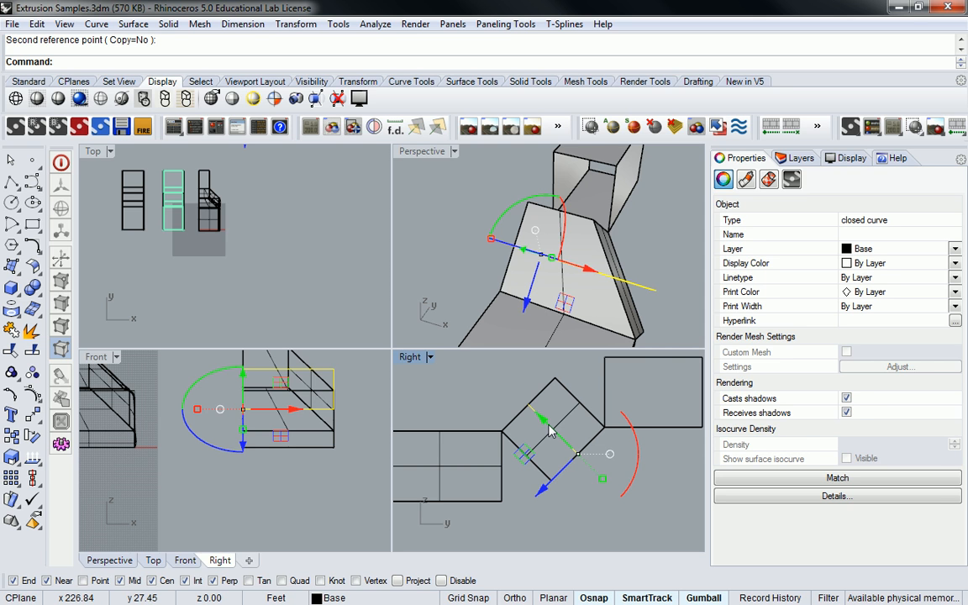
{"action": "scroll", "coordinate": [551, 431], "scroll_direction": "down", "scroll_amount": 5}
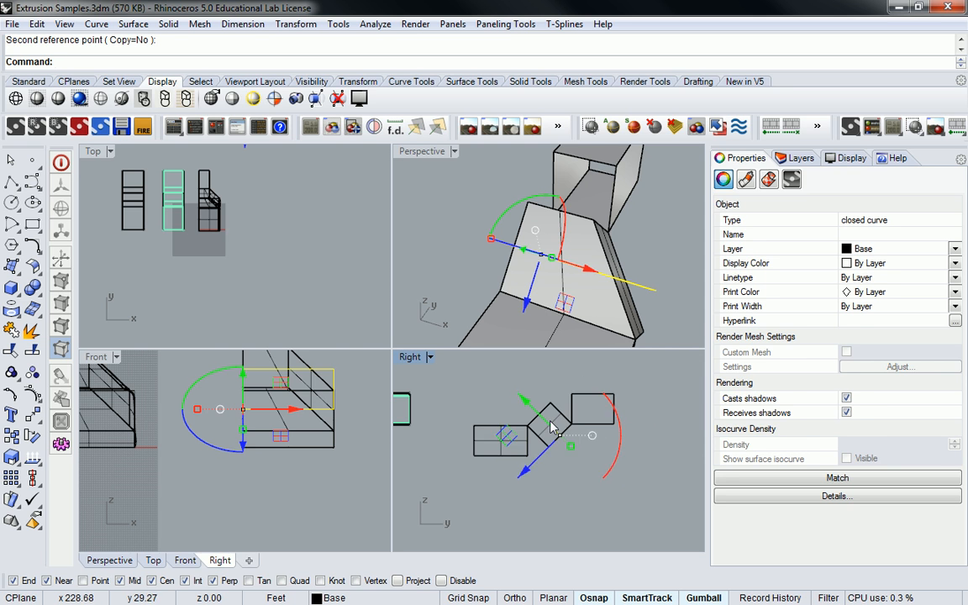
{"action": "key", "text": "Escape"}
- Delete the rectangular profile curve at the middle of the base section
{"action": "scroll", "coordinate": [592, 395], "scroll_direction": "up", "scroll_amount": 2}
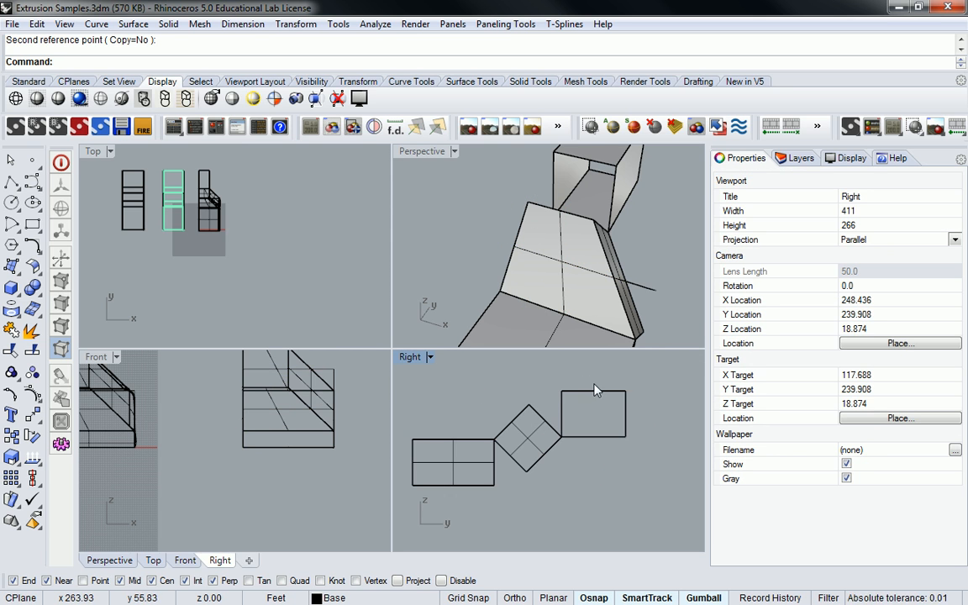
{"action": "scroll", "coordinate": [475, 429], "scroll_direction": "up", "scroll_amount": 3}
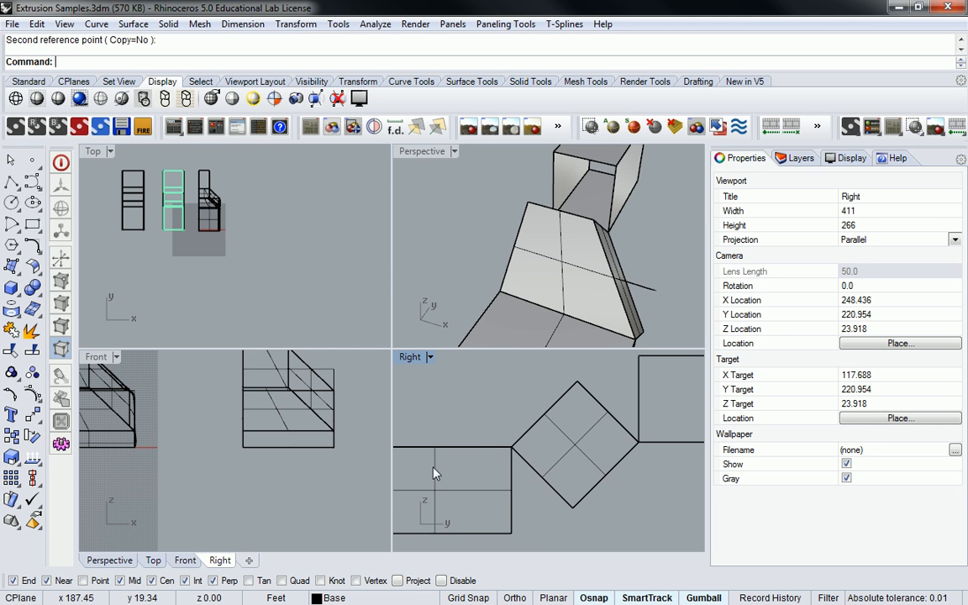
{"action": "left_click", "coordinate": [436, 472]}
{"action": "left_click", "coordinate": [476, 506]}
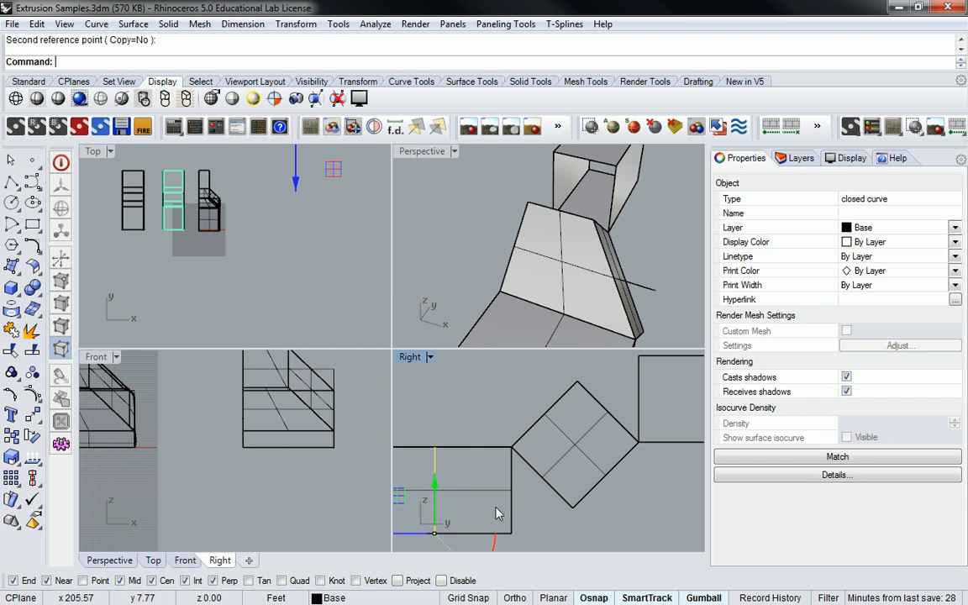
{"action": "right_click_drag", "start_coordinate": [457, 458], "coordinate": [501, 454]}
{"action": "key", "text": "Delete"}
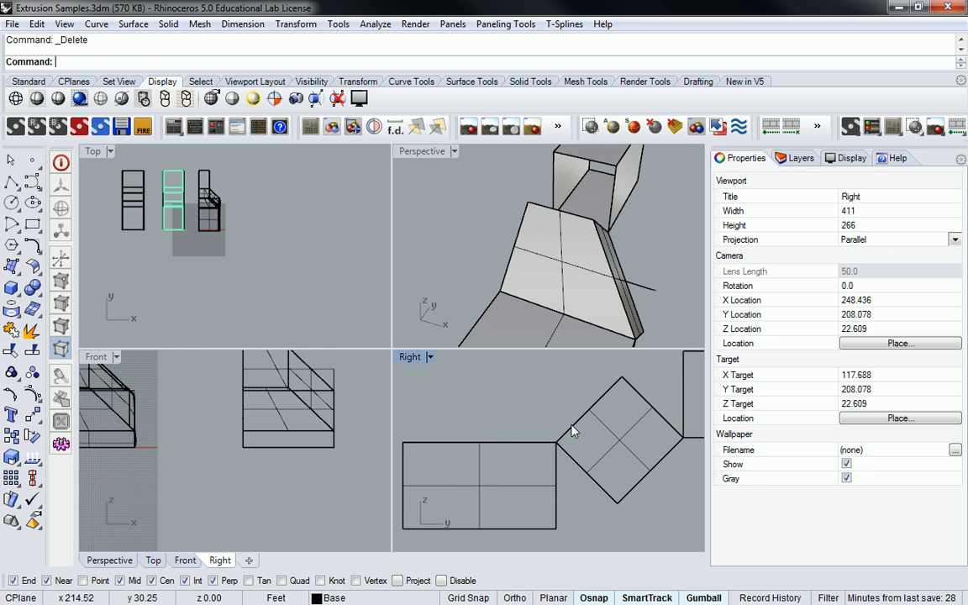
- Measure from the midpoint of the angled section's upper sloping edge to its corner at the base, and undo the profile deletion
{"action": "type", "text": "Distance"}
{"action": "key", "text": "Return"}
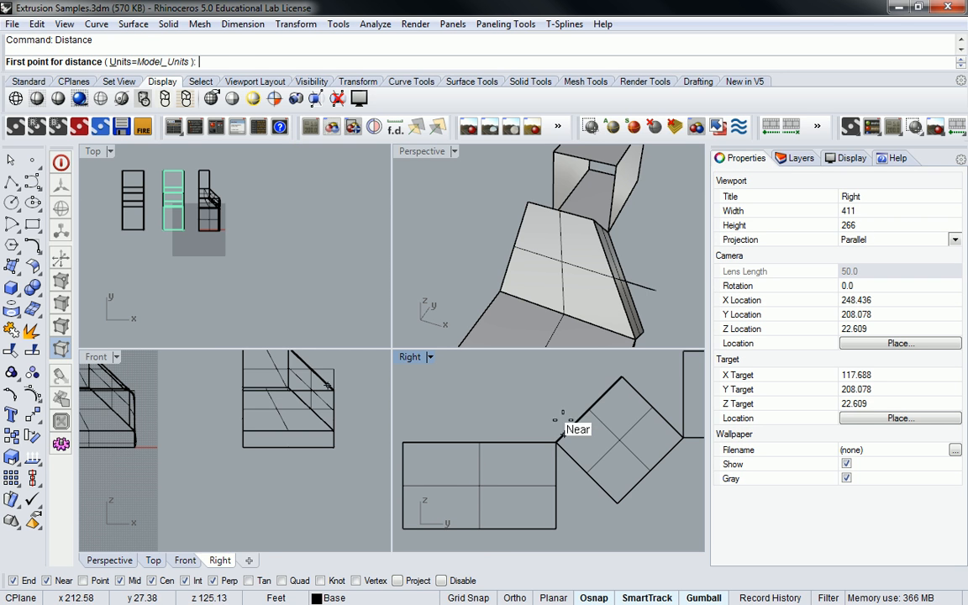
{"action": "left_click", "coordinate": [588, 409]}
{"action": "left_click", "coordinate": [558, 435]}
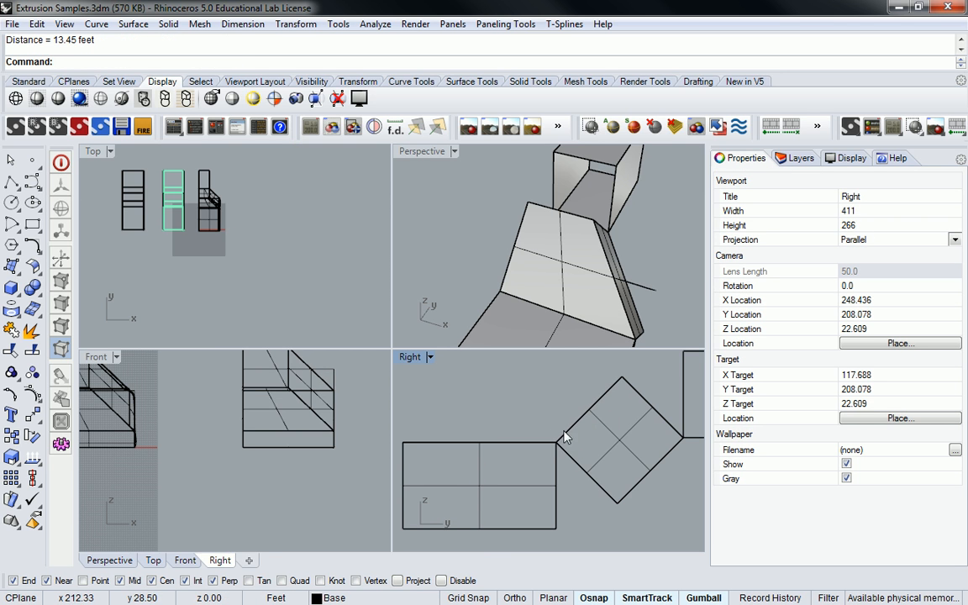
{"action": "key", "text": "ctrl+z"}
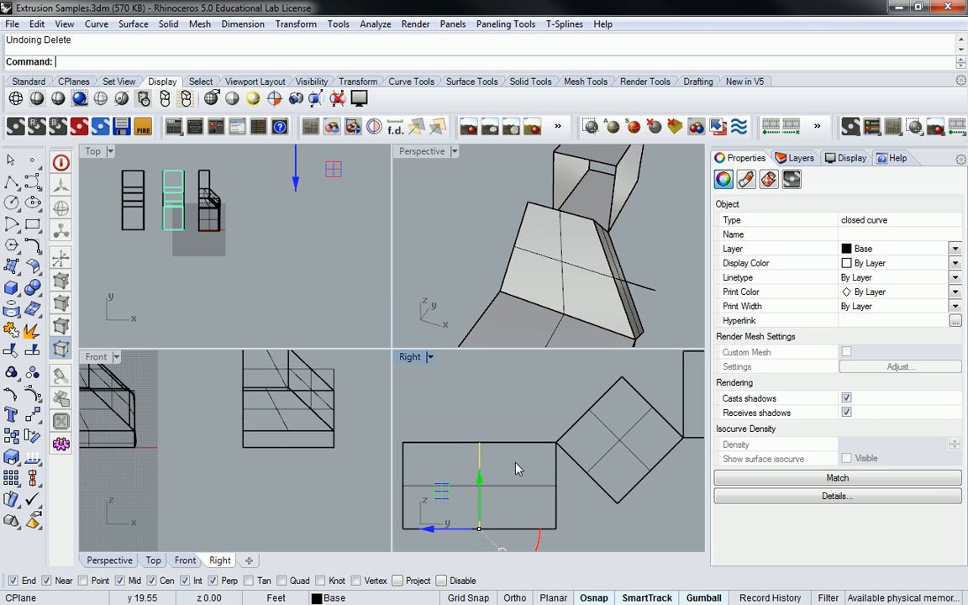
- Delete the upper section, the angled section and the rotated profile curve, keeping only the base section with its middle profile
{"action": "mouse_move", "coordinate": [508, 449]}
{"action": "right_mouse_down"}
{"action": "mouse_move", "coordinate": [540, 440]}
{"action": "mouse_move", "coordinate": [525, 443]}
{"action": "right_mouse_up"}
{"action": "scroll", "coordinate": [520, 411], "scroll_direction": "down", "scroll_amount": 8}
{"action": "left_click", "coordinate": [546, 413]}
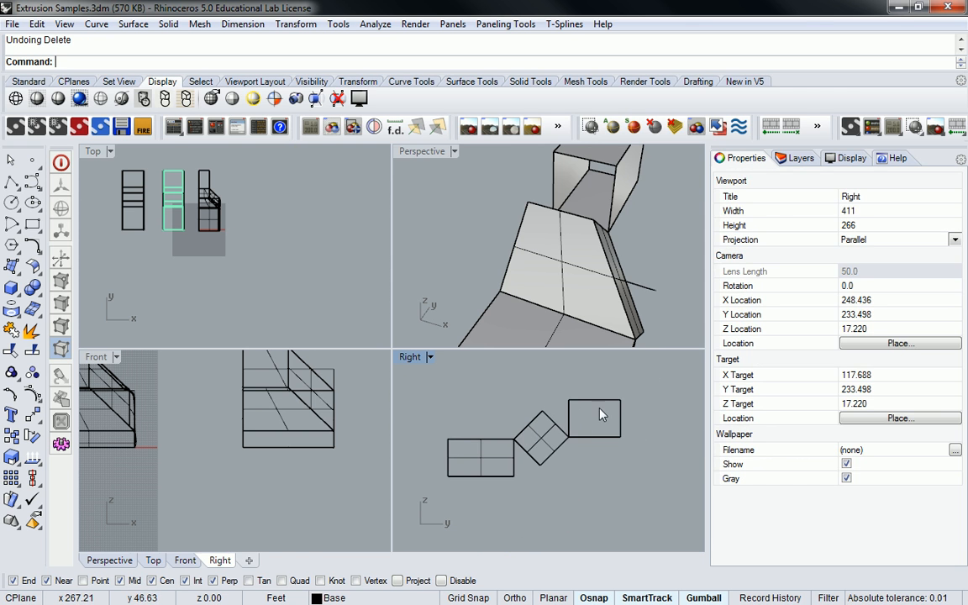
{"action": "left_click", "coordinate": [594, 402]}
{"action": "key", "text": "Delete"}
{"action": "left_click", "coordinate": [545, 437]}
{"action": "key", "text": "Delete"}
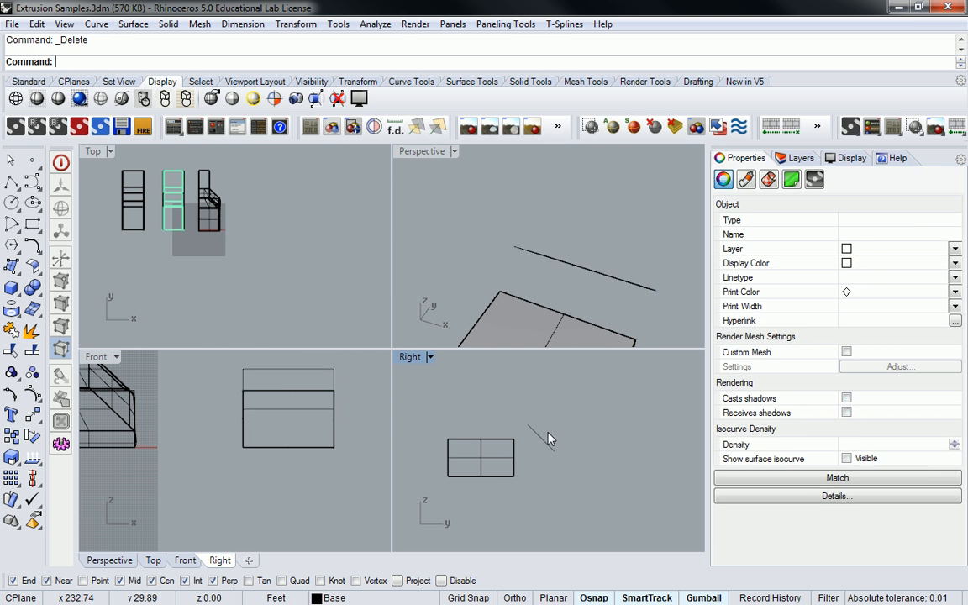
{"action": "left_click", "coordinate": [543, 443]}
{"action": "key", "text": "Delete"}
- Make Layer 01 the current layer
{"action": "right_click_drag", "start_coordinate": [522, 441], "coordinate": [496, 423]}
{"action": "left_click", "coordinate": [533, 442]}
{"action": "left_click", "coordinate": [578, 476]}
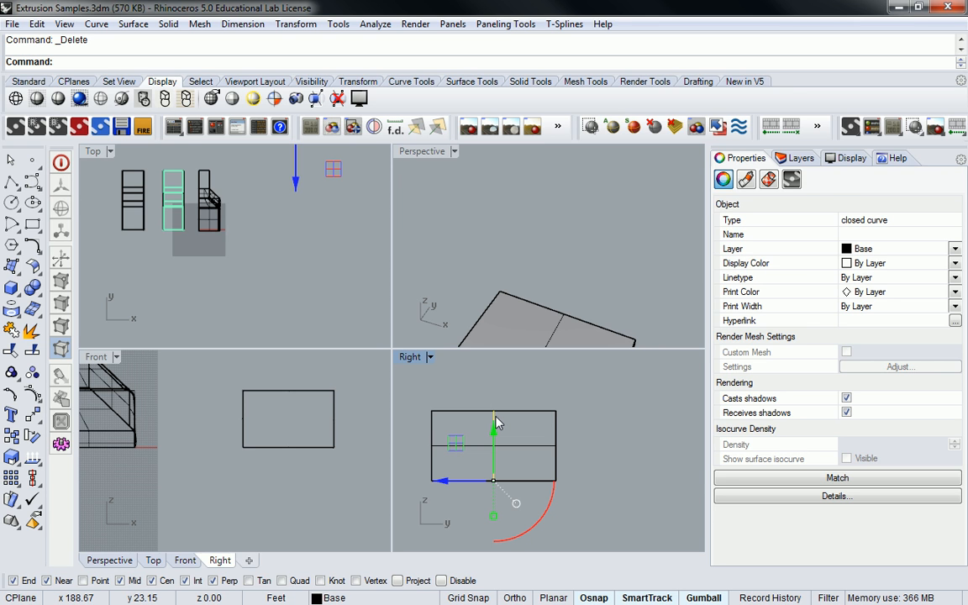
{"action": "left_click", "coordinate": [795, 157]}
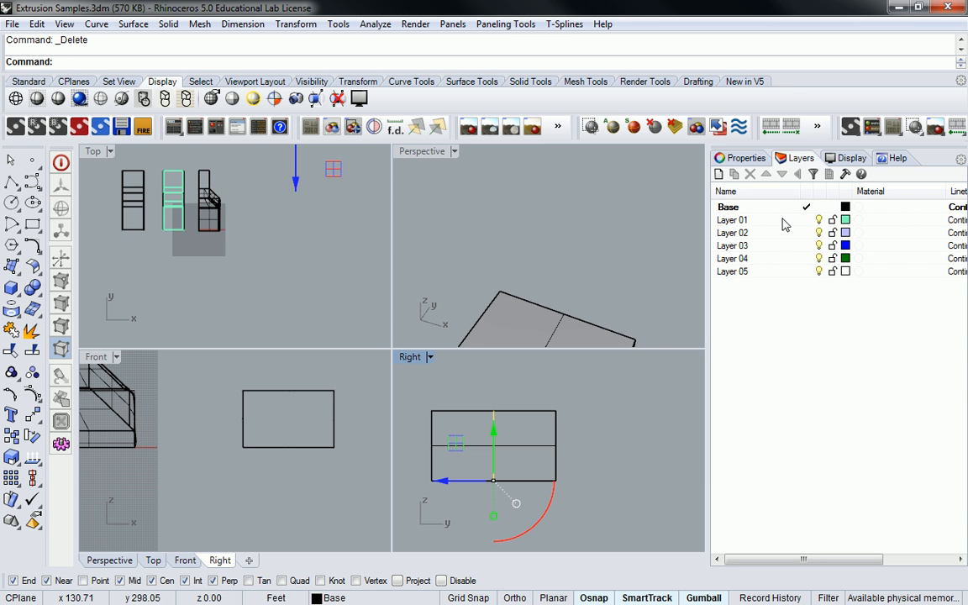
{"action": "left_click", "coordinate": [807, 219]}
{"action": "right_click_drag", "start_coordinate": [572, 283], "coordinate": [555, 390]}
{"action": "scroll", "coordinate": [566, 413], "scroll_direction": "down", "scroll_amount": 2}
{"action": "scroll", "coordinate": [566, 408], "scroll_direction": "up", "scroll_amount": 6}
{"action": "scroll", "coordinate": [542, 429], "scroll_direction": "down", "scroll_amount": 6}
{"action": "left_click", "coordinate": [547, 411]}
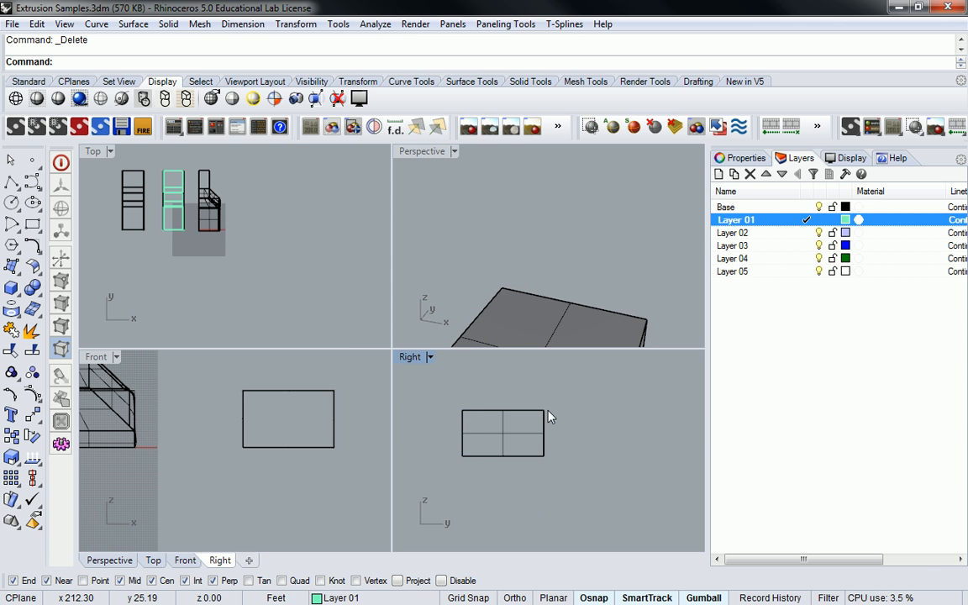
{"action": "type", "text": "line"}
{"action": "key", "text": "Return"}
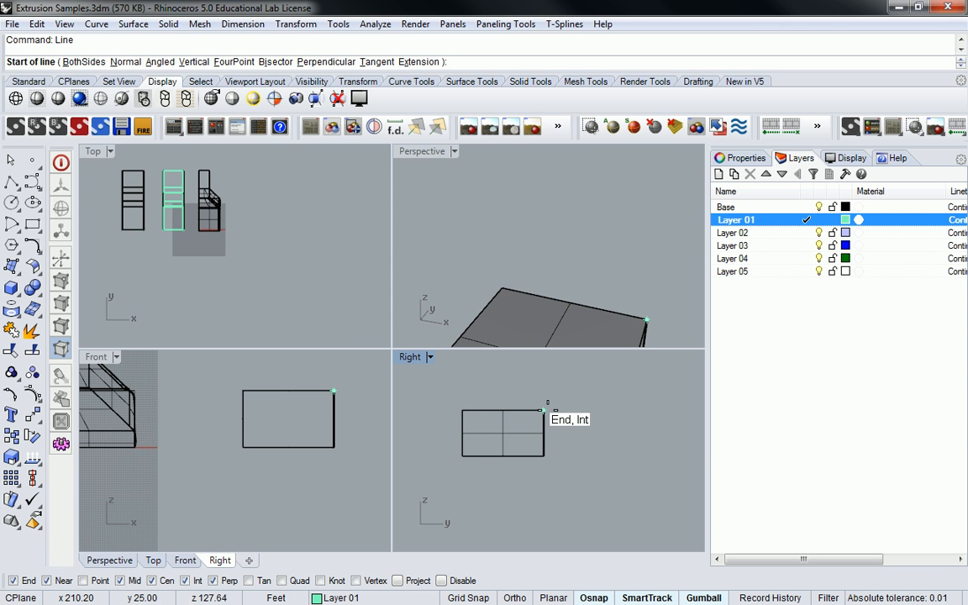
{"action": "key", "text": "Escape"}
- Enable projected object snapping and draw a vertical line upward from the base section's bottom midpoint, extending well above the section
{"action": "left_click", "coordinate": [399, 580]}
{"action": "type", "text": "line"}
{"action": "key", "text": "Return"}
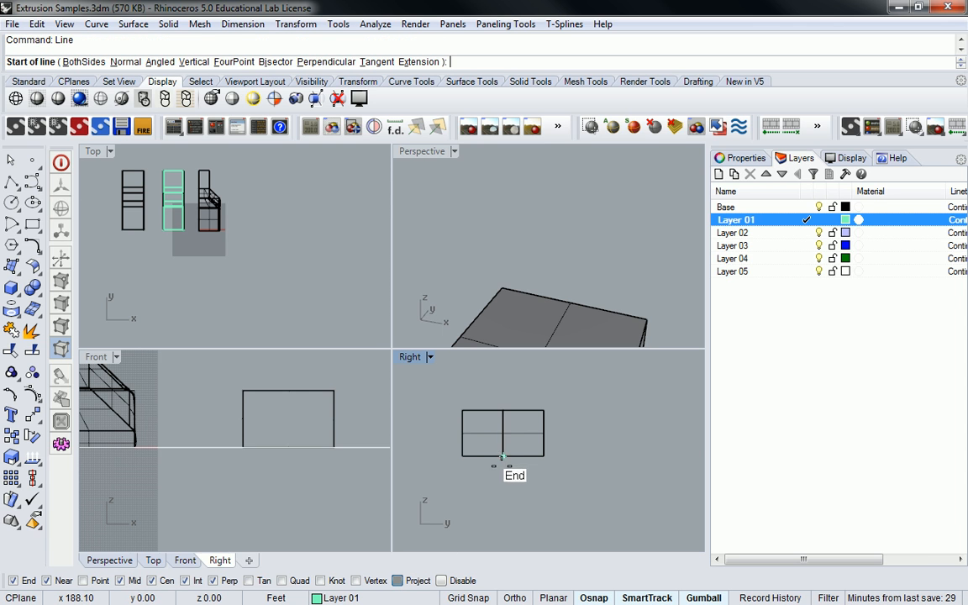
{"action": "left_click", "coordinate": [503, 456]}
{"action": "right_click_drag", "start_coordinate": [505, 382], "coordinate": [508, 475]}
{"action": "left_click", "coordinate": [513, 396]}
{"action": "scroll", "coordinate": [520, 403], "scroll_direction": "down", "scroll_amount": 4}
{"action": "scroll", "coordinate": [529, 438], "scroll_direction": "up", "scroll_amount": 2}
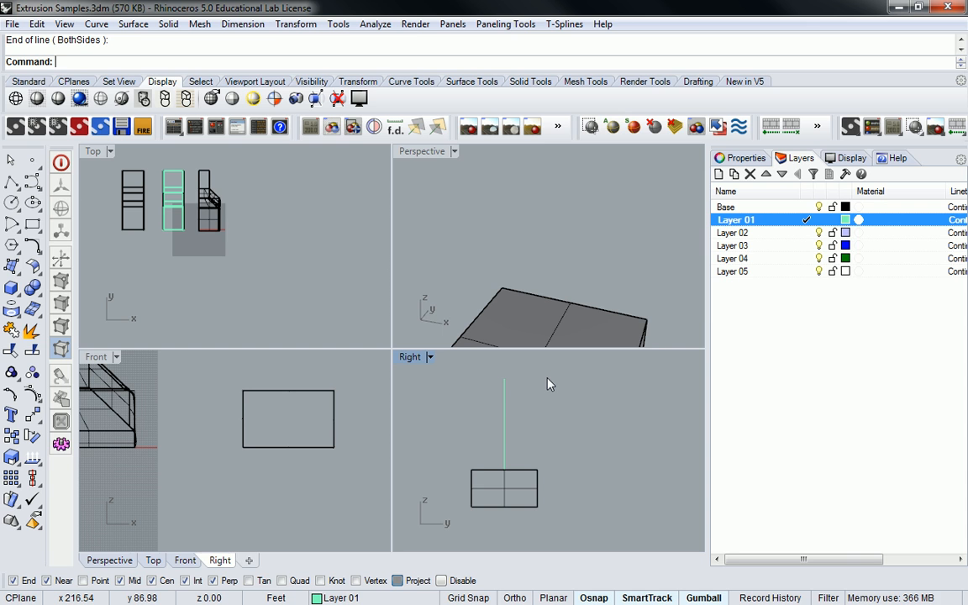
- Draw a 50' line straight down from the upper end of the vertical line
{"action": "left_click", "coordinate": [504, 409]}
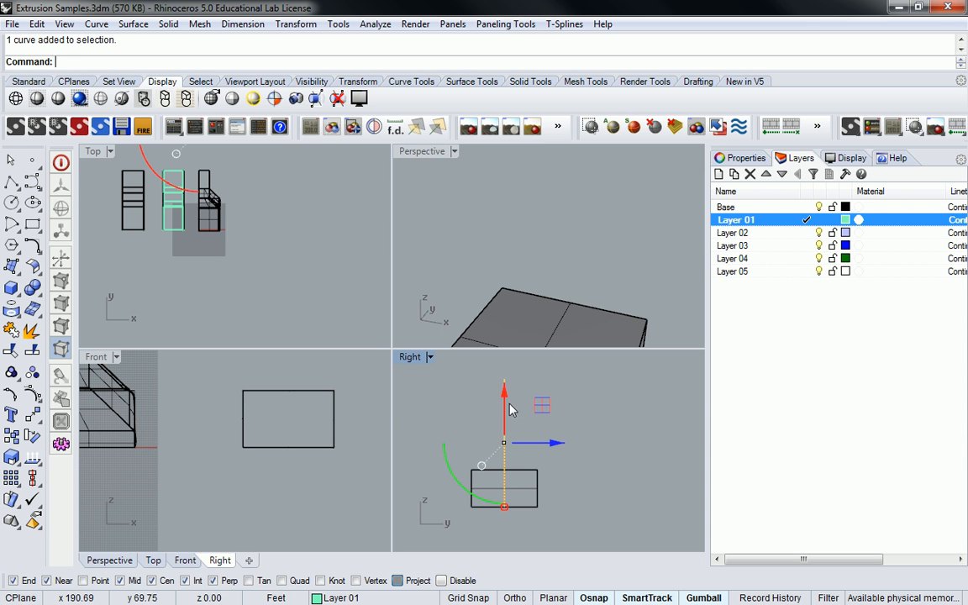
{"action": "key", "text": "Escape"}
{"action": "left_click", "coordinate": [505, 407]}
{"action": "key", "text": "Escape"}
{"action": "type", "text": "line"}
{"action": "key", "text": "Return"}
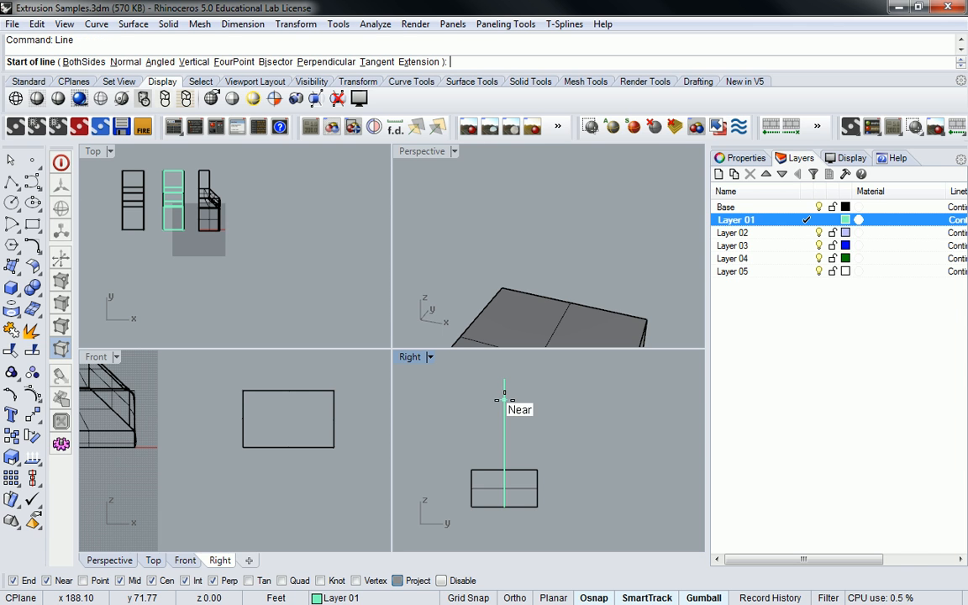
{"action": "left_click", "coordinate": [504, 381]}
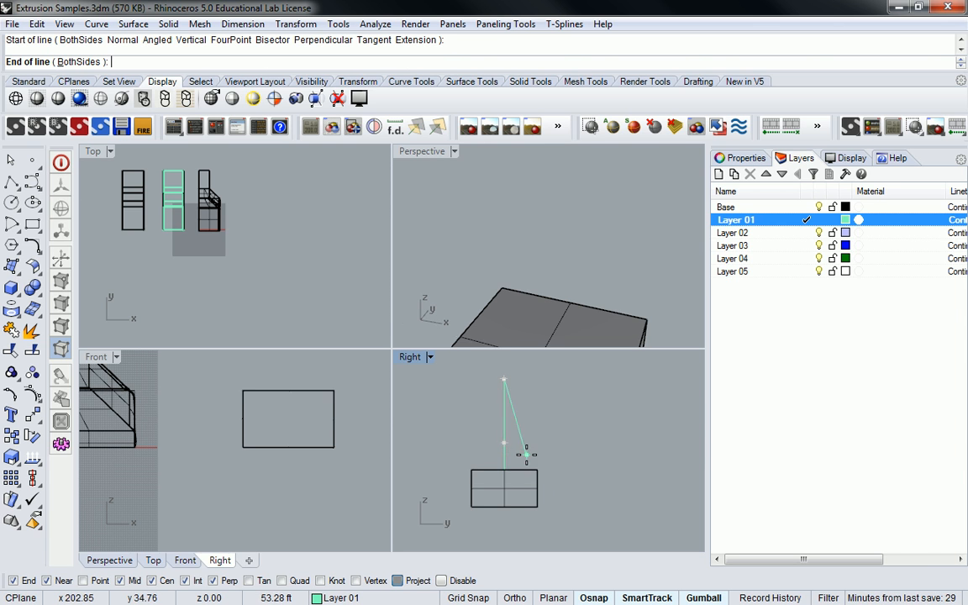
{"action": "scroll", "coordinate": [522, 454], "scroll_direction": "up", "scroll_amount": 2}
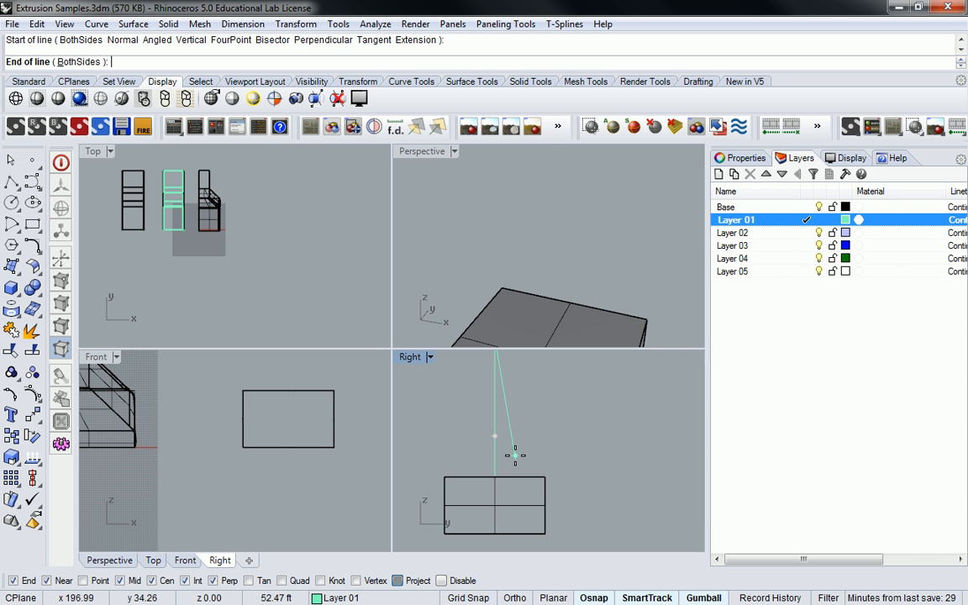
{"action": "type", "text": "50"}
{"action": "key", "text": "Return"}
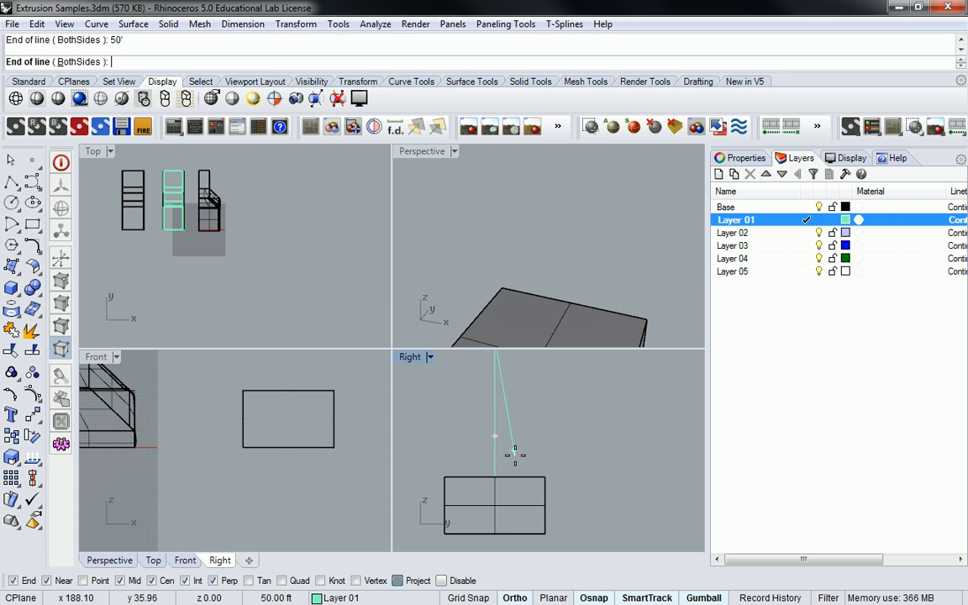
{"action": "left_click", "coordinate": [515, 451]}
- Delete the original longer vertical line and move the 50' line's lower end to the midpoint of the base section's upper edge
{"action": "left_click", "coordinate": [496, 476]}
{"action": "key", "text": "Delete"}
{"action": "scroll", "coordinate": [508, 443], "scroll_direction": "down", "scroll_amount": 3}
{"action": "left_click", "coordinate": [503, 443]}
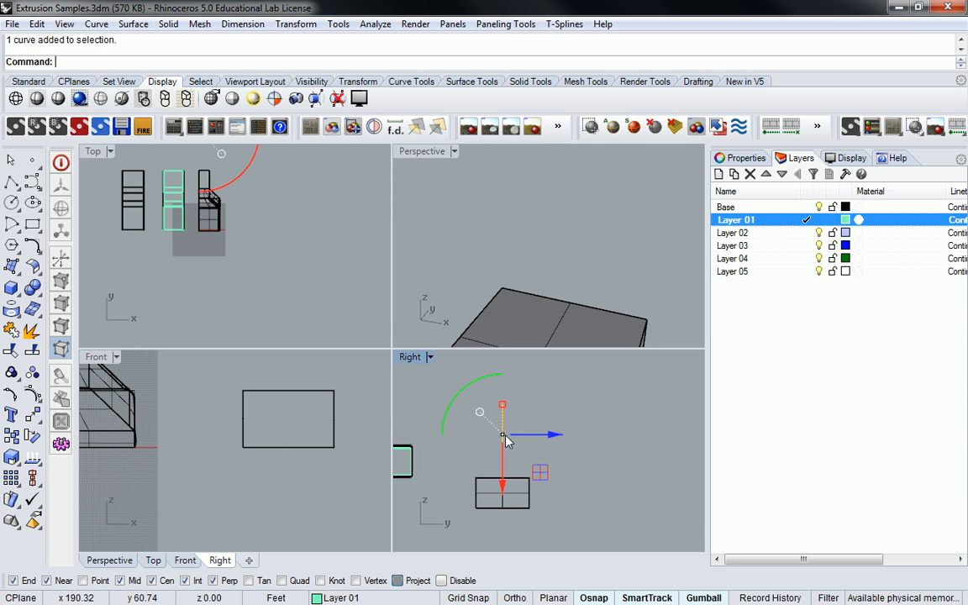
{"action": "type", "text": "m"}
{"action": "key", "text": "Return"}
{"action": "scroll", "coordinate": [495, 472], "scroll_direction": "up", "scroll_amount": 3}
{"action": "left_click", "coordinate": [514, 463]}
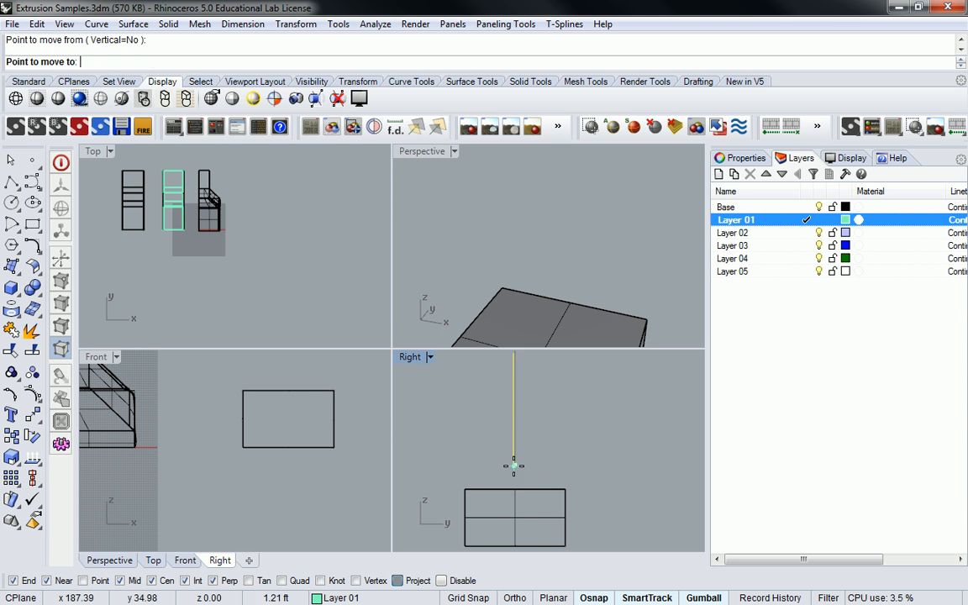
{"action": "left_click", "coordinate": [515, 491]}
{"action": "scroll", "coordinate": [566, 468], "scroll_direction": "down", "scroll_amount": 3}
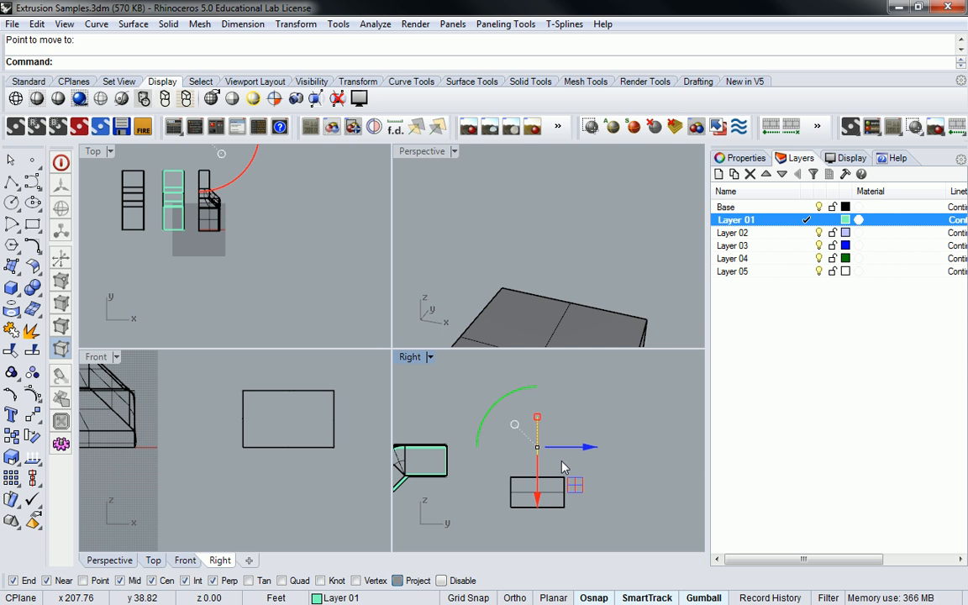
{"action": "left_click", "coordinate": [562, 465]}
{"action": "left_click", "coordinate": [537, 494]}
{"action": "key", "text": "Escape"}
{"action": "scroll", "coordinate": [539, 490], "scroll_direction": "up", "scroll_amount": 6}
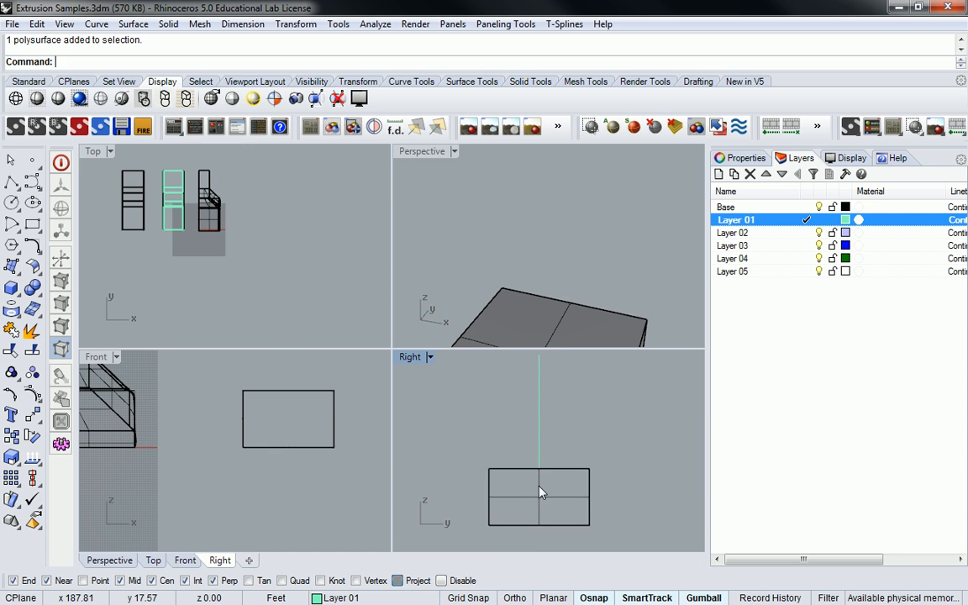
{"action": "left_click", "coordinate": [539, 494]}
{"action": "left_click", "coordinate": [571, 523]}
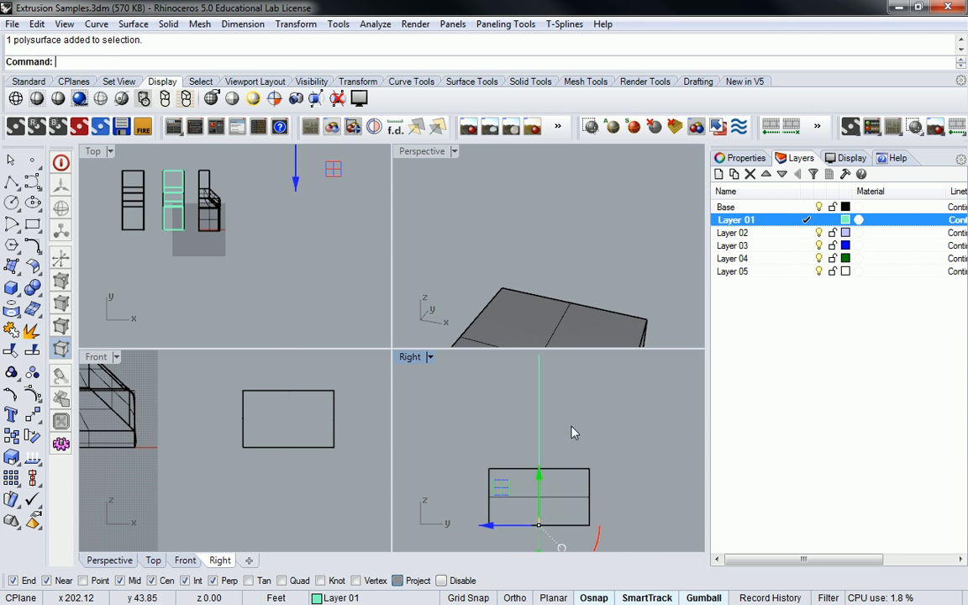
{"action": "right_click_drag", "start_coordinate": [570, 433], "coordinate": [561, 454]}
{"action": "type", "text": "RevolvedHole"}
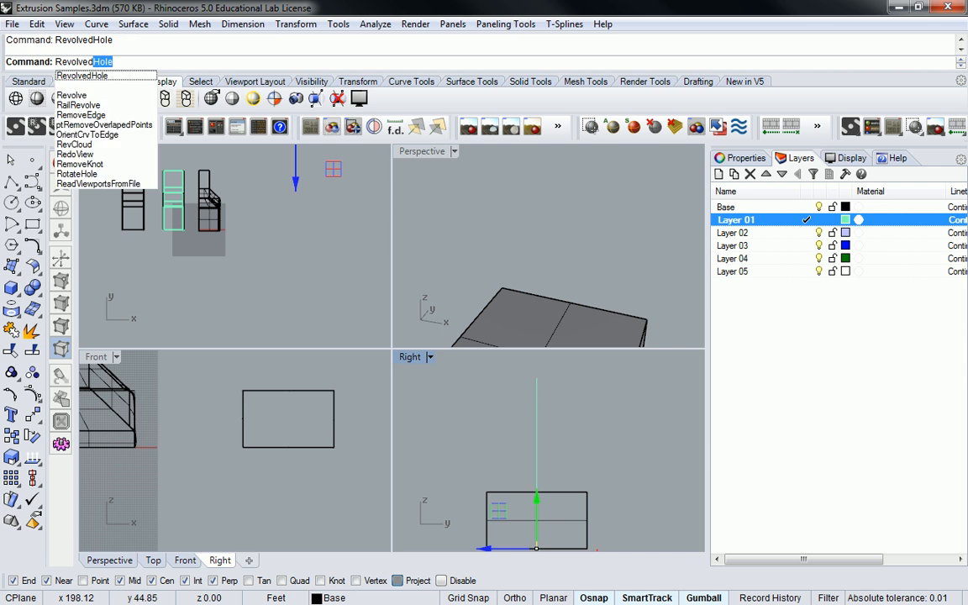
{"action": "key", "text": "Return"}
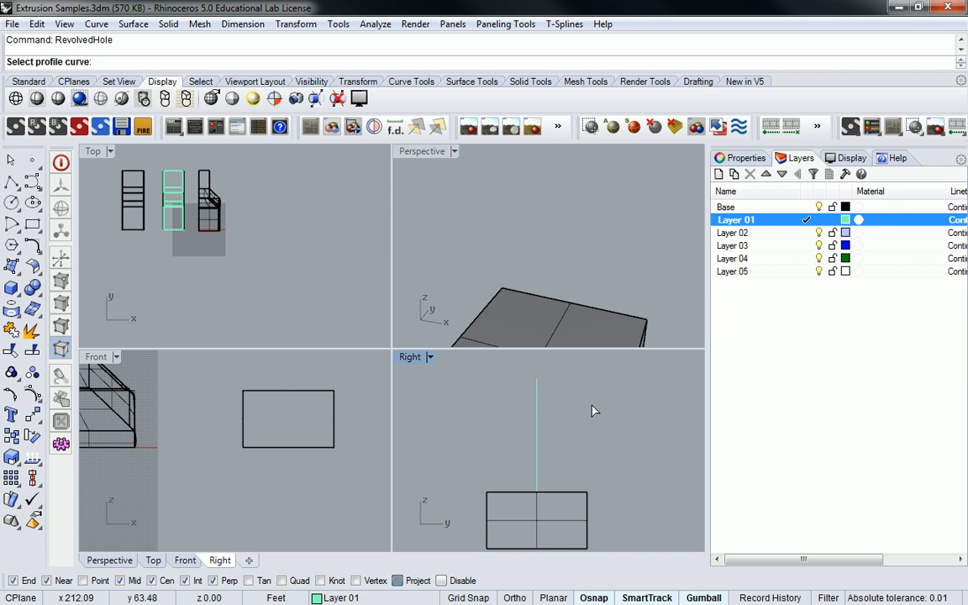
{"action": "type", "text": "Revolve"}
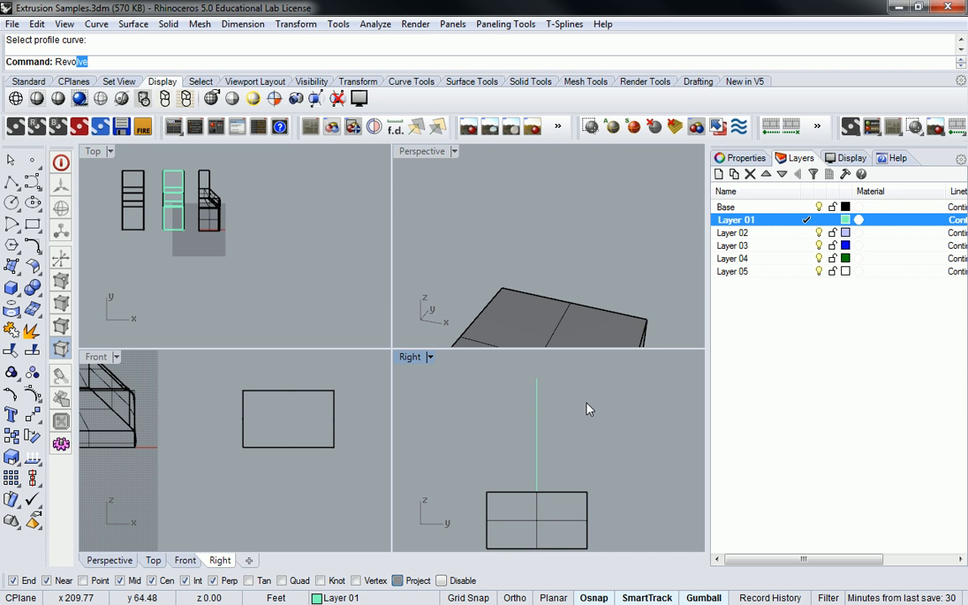
{"action": "key", "text": "Return"}
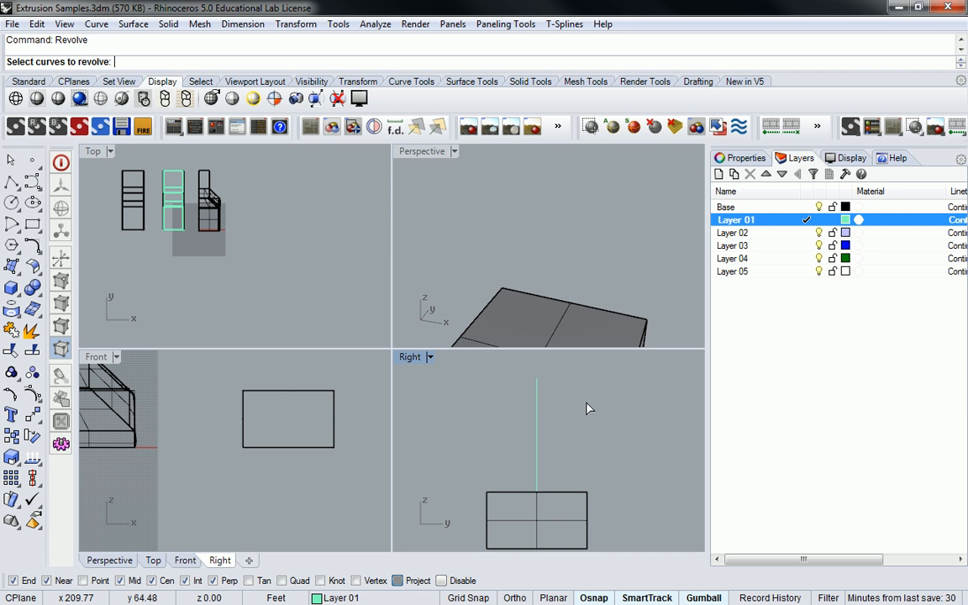
{"action": "left_click", "coordinate": [538, 514]}
{"action": "key", "text": "Return"}
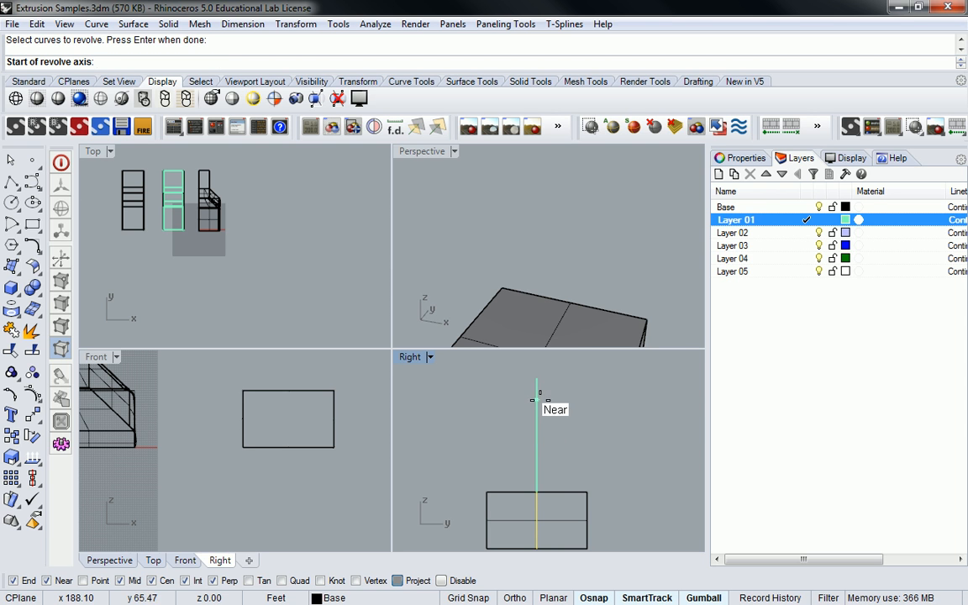
{"action": "scroll", "coordinate": [538, 273], "scroll_direction": "down", "scroll_amount": 8}
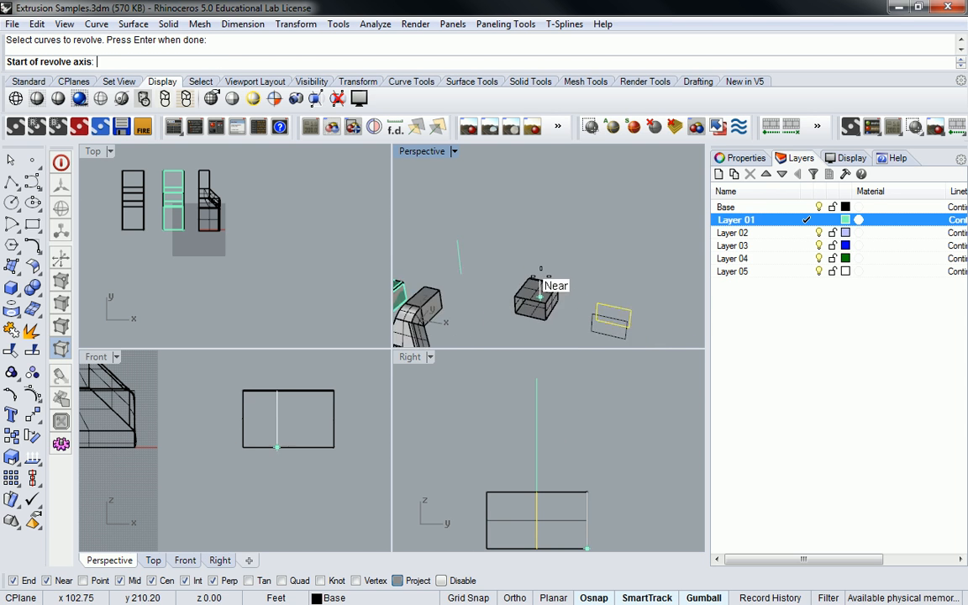
{"action": "key", "text": "Escape"}
- Draw a short horizontal line in the Front view from the upper end of the 50' vertical guide line
{"action": "left_click", "coordinate": [456, 267]}
{"action": "scroll", "coordinate": [244, 394], "scroll_direction": "down", "scroll_amount": 3}
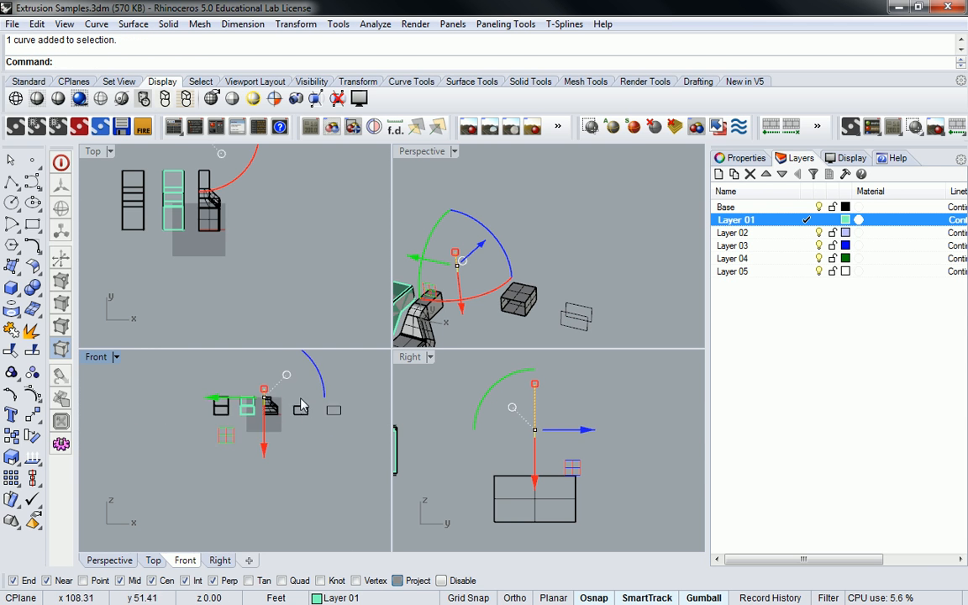
{"action": "scroll", "coordinate": [228, 393], "scroll_direction": "up", "scroll_amount": 5}
{"action": "right_click_drag", "start_coordinate": [269, 376], "coordinate": [257, 406]}
{"action": "left_click", "coordinate": [328, 421]}
{"action": "type", "text": "line"}
{"action": "key", "text": "Return"}
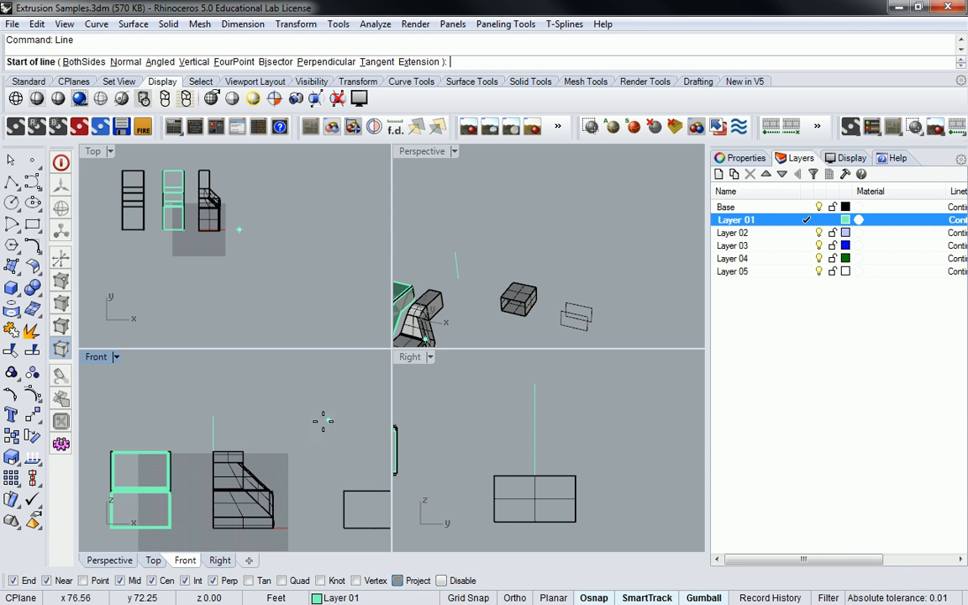
{"action": "left_click", "coordinate": [213, 416]}
{"action": "left_click", "coordinate": [232, 417]}
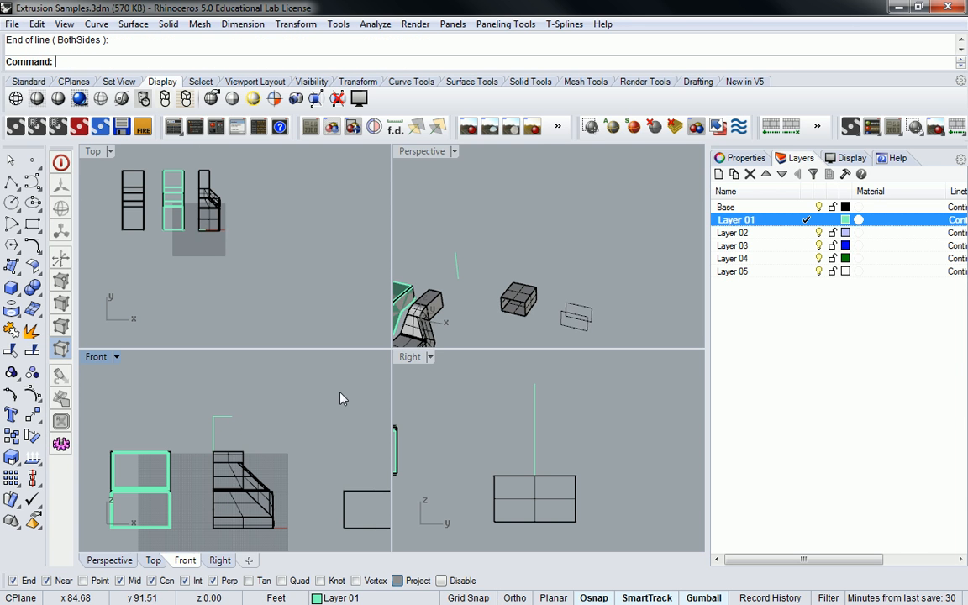
{"action": "right_click_drag", "start_coordinate": [494, 416], "coordinate": [481, 426]}
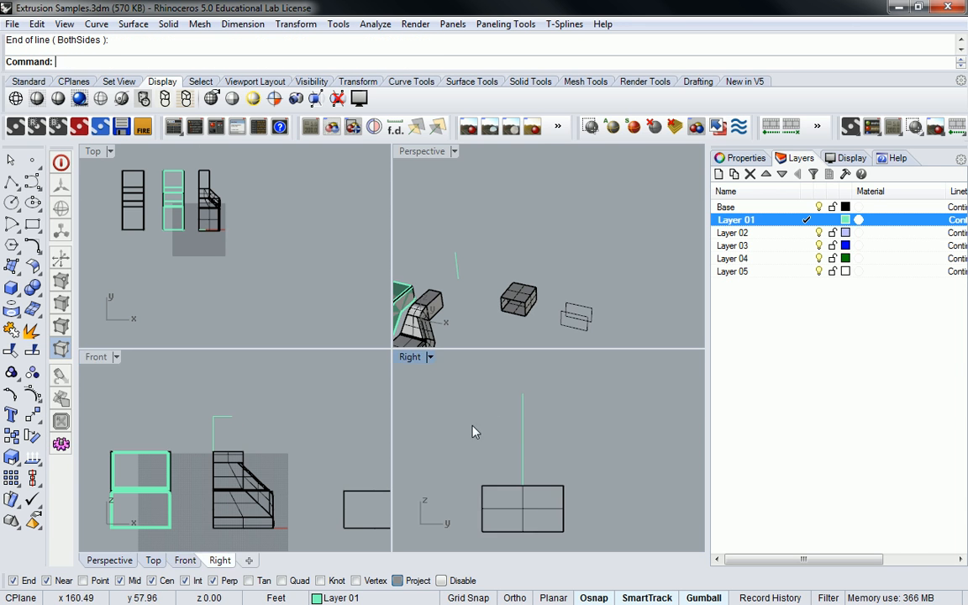
- Move the short horizontal line so that its end meets the upper end of the vertical guide line
{"action": "left_click", "coordinate": [231, 416]}
{"action": "scroll", "coordinate": [438, 312], "scroll_direction": "down", "scroll_amount": 4}
{"action": "right_click_drag", "start_coordinate": [439, 313], "coordinate": [527, 271], "text": "shift"}
{"action": "scroll", "coordinate": [545, 329], "scroll_direction": "up", "scroll_amount": 5}
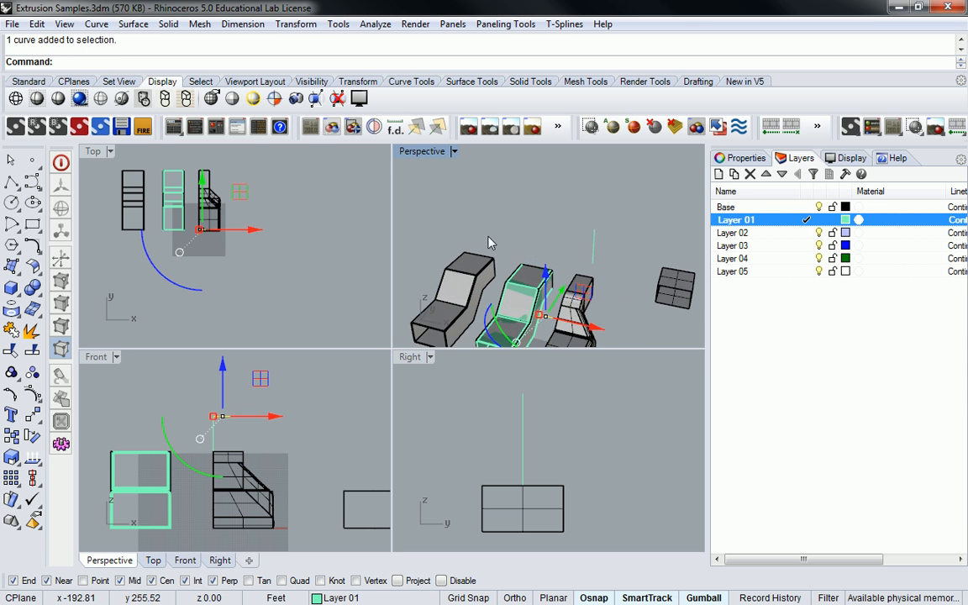
{"action": "type", "text": "move"}
{"action": "key", "text": "Return"}
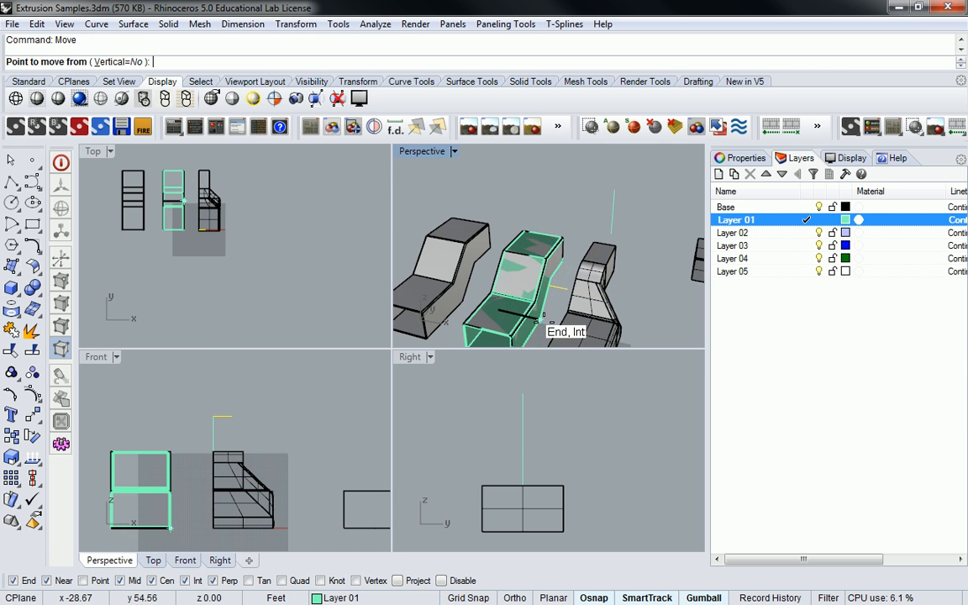
{"action": "scroll", "coordinate": [541, 304], "scroll_direction": "up", "scroll_amount": 2}
{"action": "left_click", "coordinate": [510, 345]}
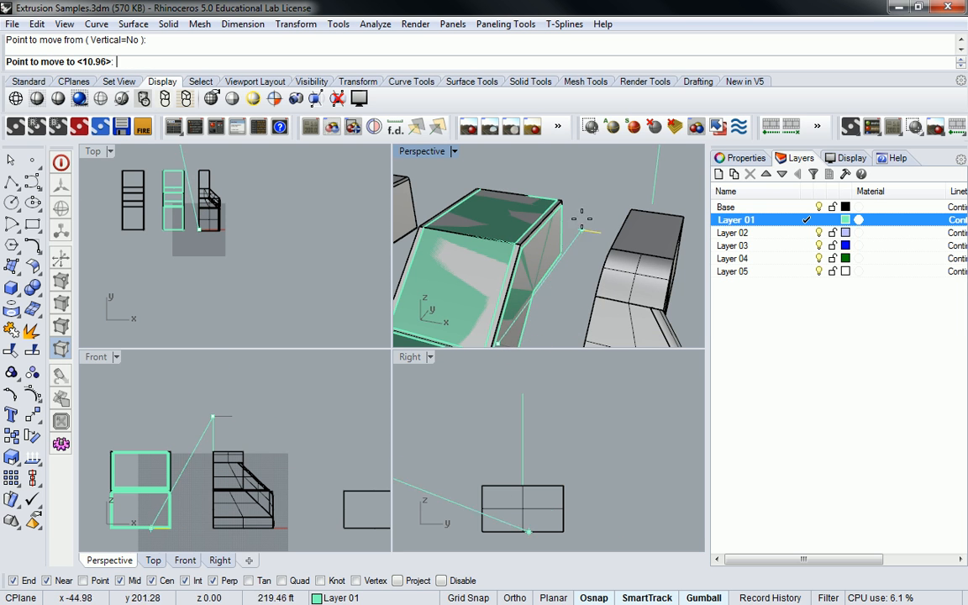
{"action": "scroll", "coordinate": [600, 186], "scroll_direction": "down", "scroll_amount": 3}
{"action": "key", "text": "Escape"}
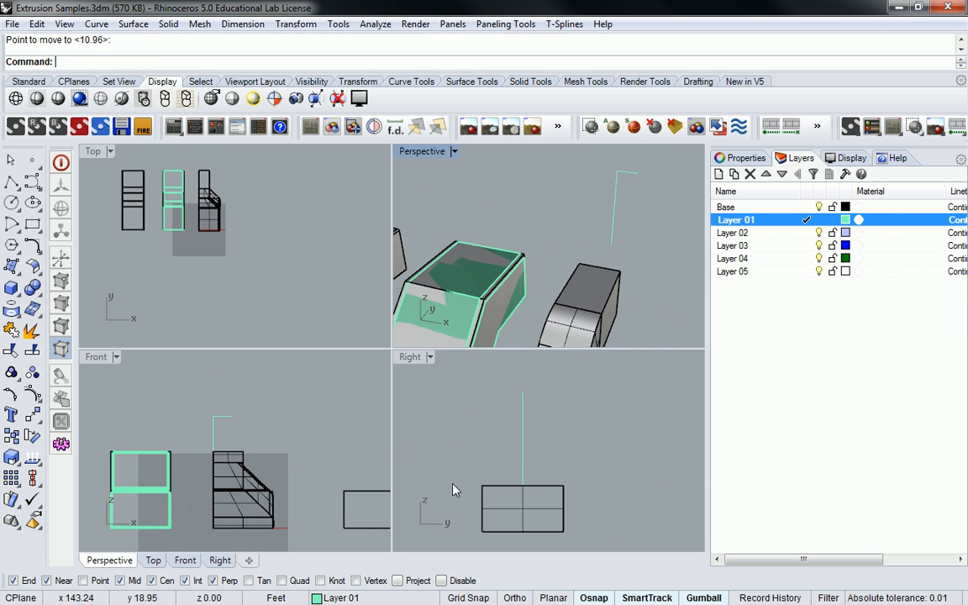
{"action": "scroll", "coordinate": [586, 220], "scroll_direction": "down", "scroll_amount": 4}
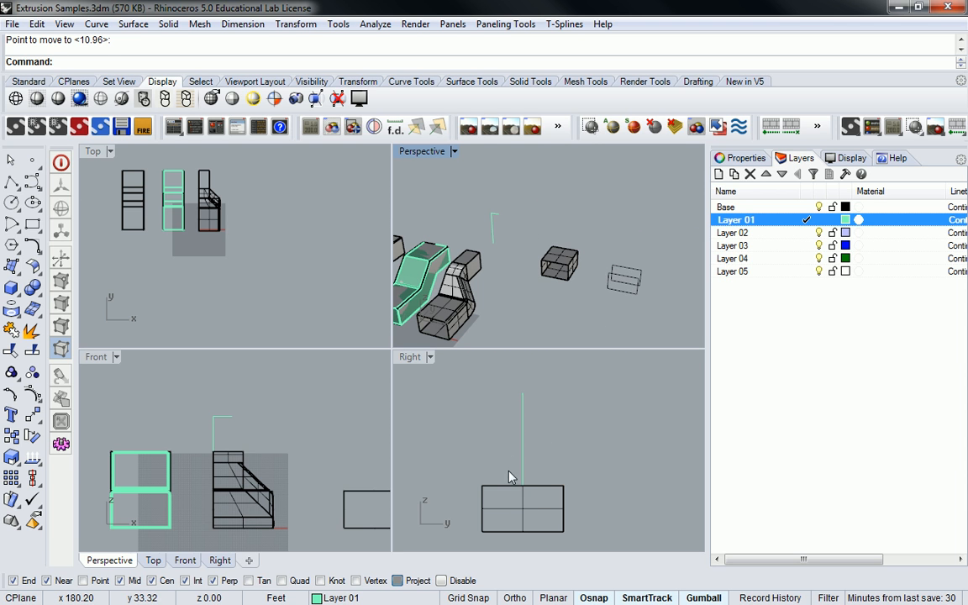
- Try to revolve the base section's rectangular profile around the short horizontal line with a start angle of 45 degrees
{"action": "type", "text": "Revolve"}
{"action": "key", "text": "Return"}
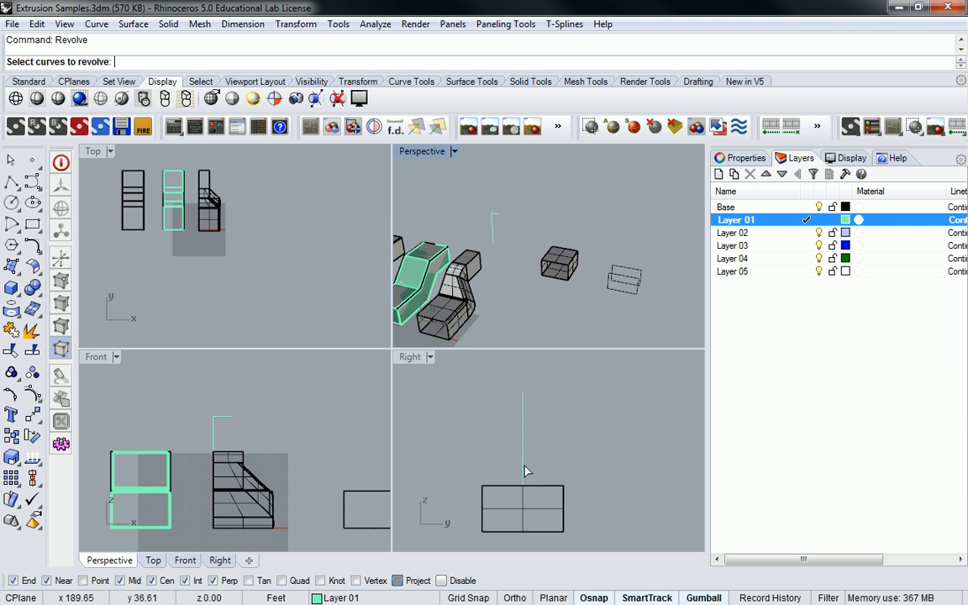
{"action": "left_click", "coordinate": [522, 494]}
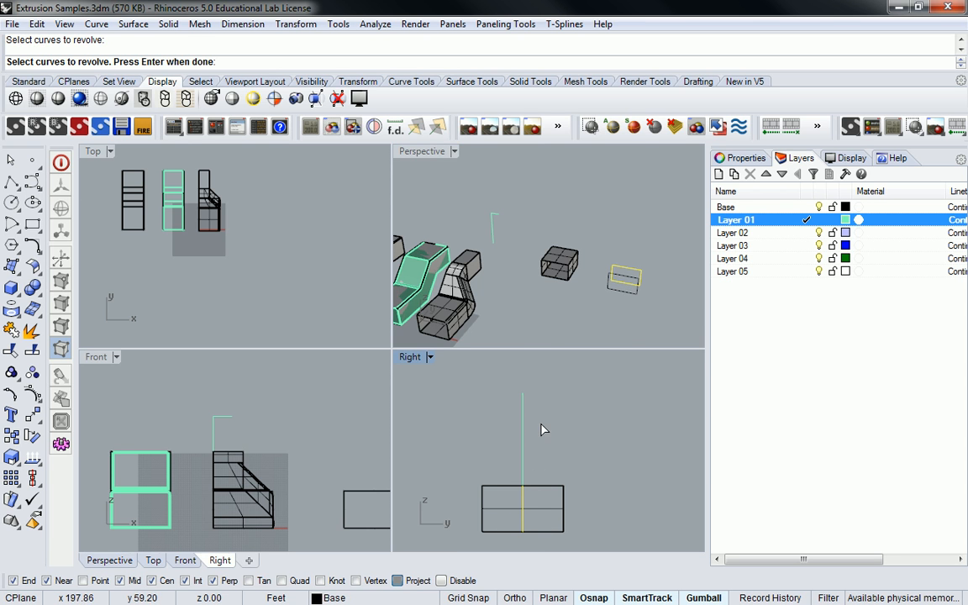
{"action": "key", "text": "Return"}
{"action": "scroll", "coordinate": [501, 216], "scroll_direction": "up", "scroll_amount": 3}
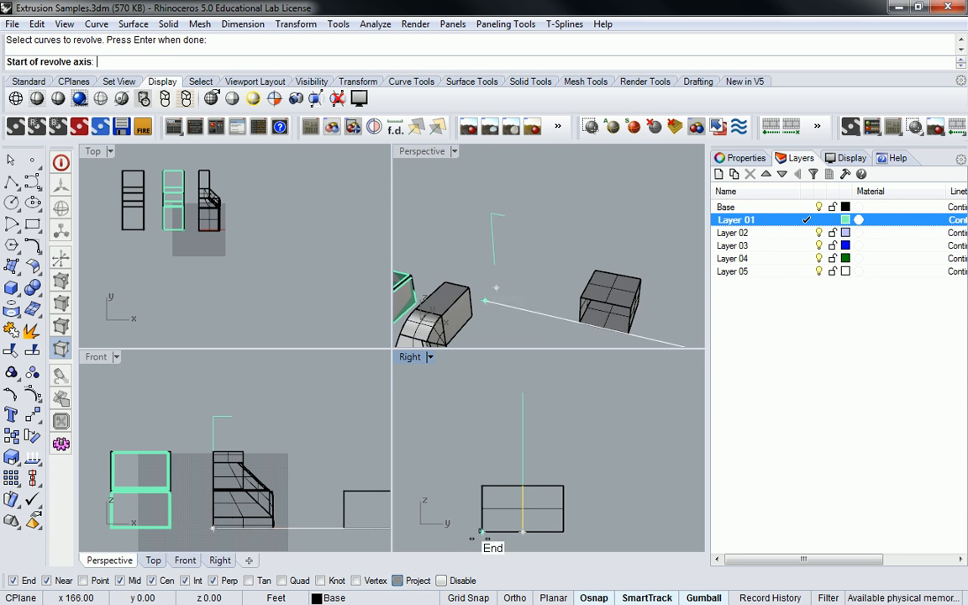
{"action": "left_click", "coordinate": [492, 213]}
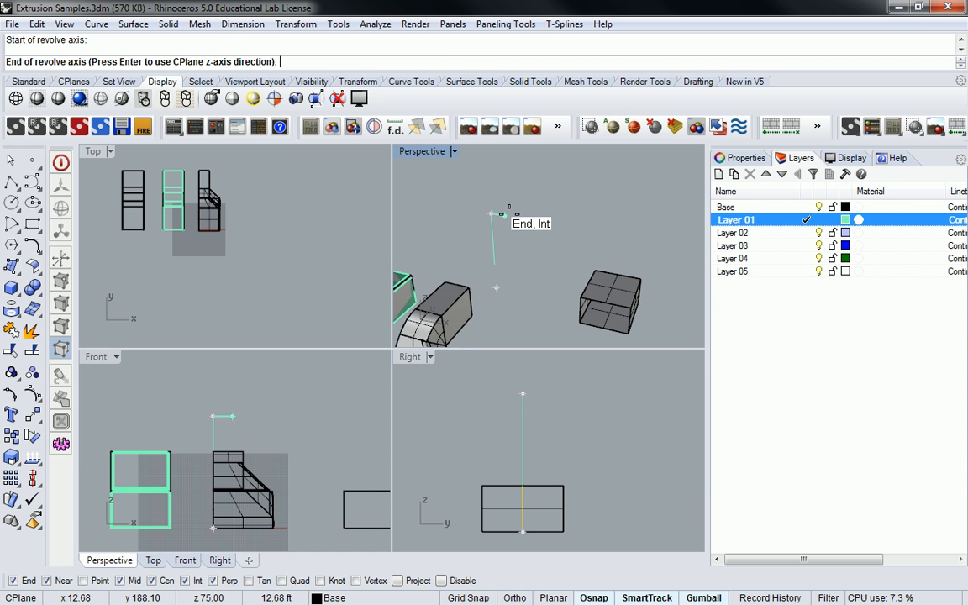
{"action": "left_click", "coordinate": [504, 216]}
{"action": "scroll", "coordinate": [561, 223], "scroll_direction": "down", "scroll_amount": 2}
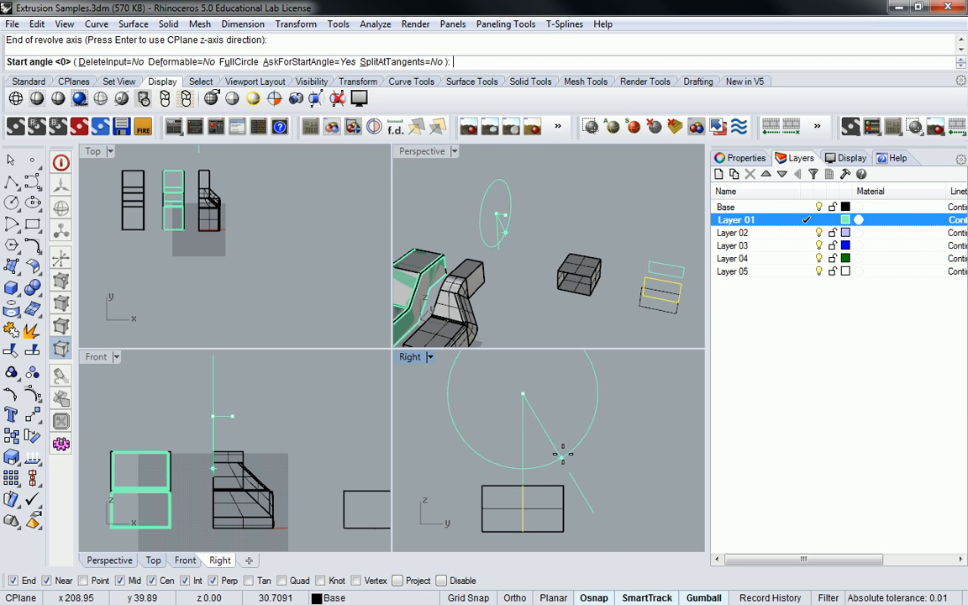
{"action": "right_click_drag", "start_coordinate": [588, 451], "coordinate": [513, 422], "text": "shift"}
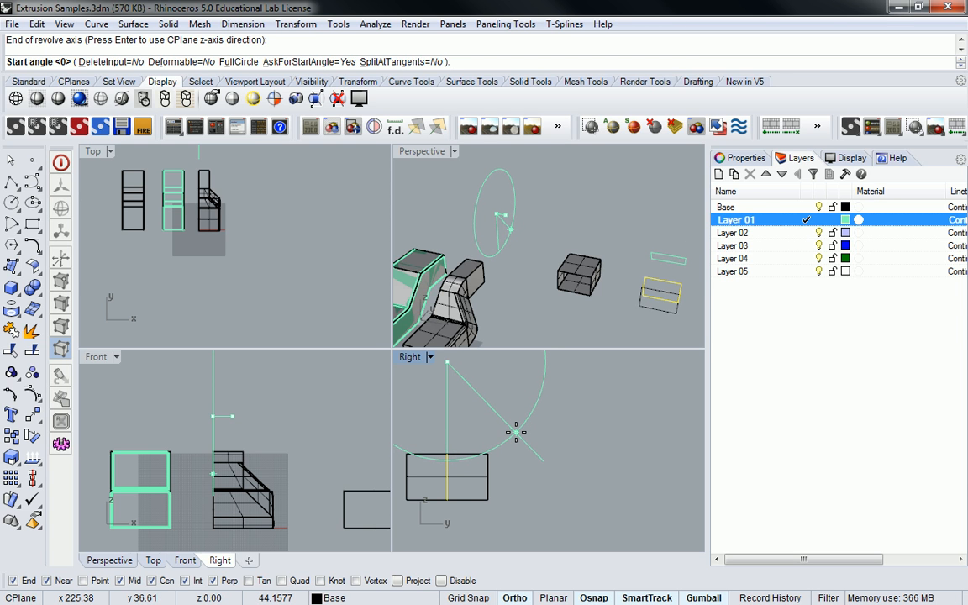
{"action": "type", "text": "5"}
{"action": "key", "text": "Return"}
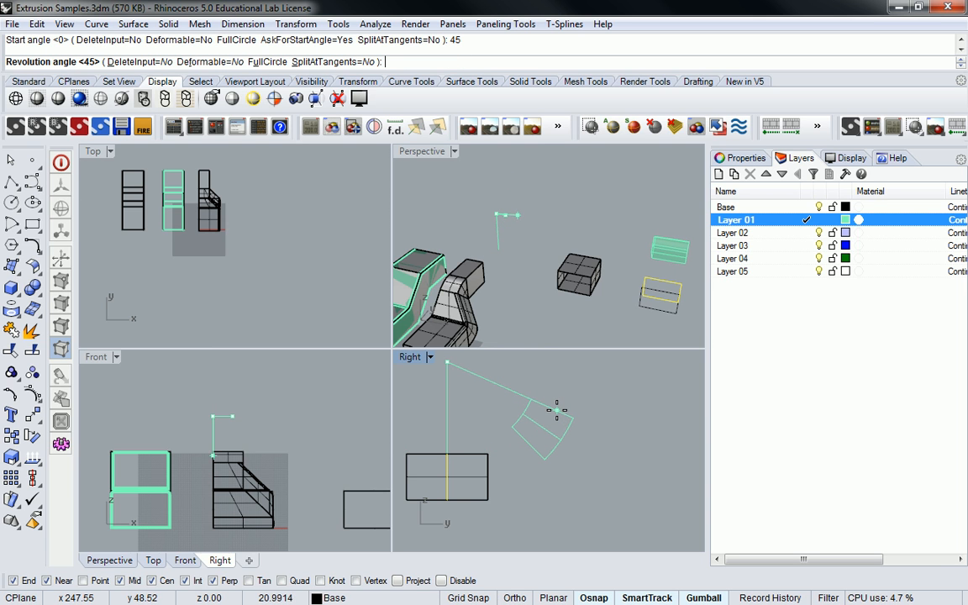
{"action": "key", "text": "Escape"}
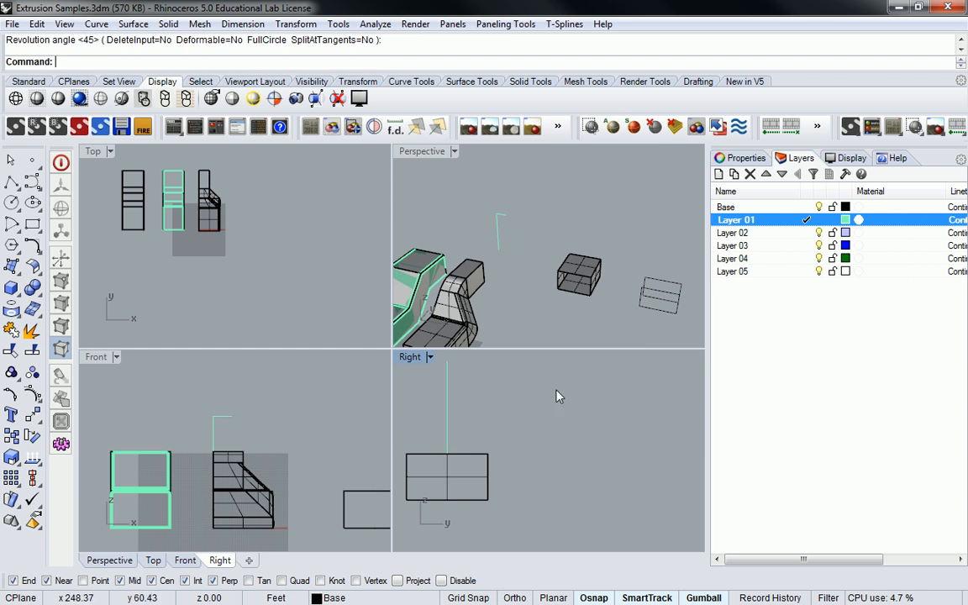
{"action": "key", "text": "Return"}
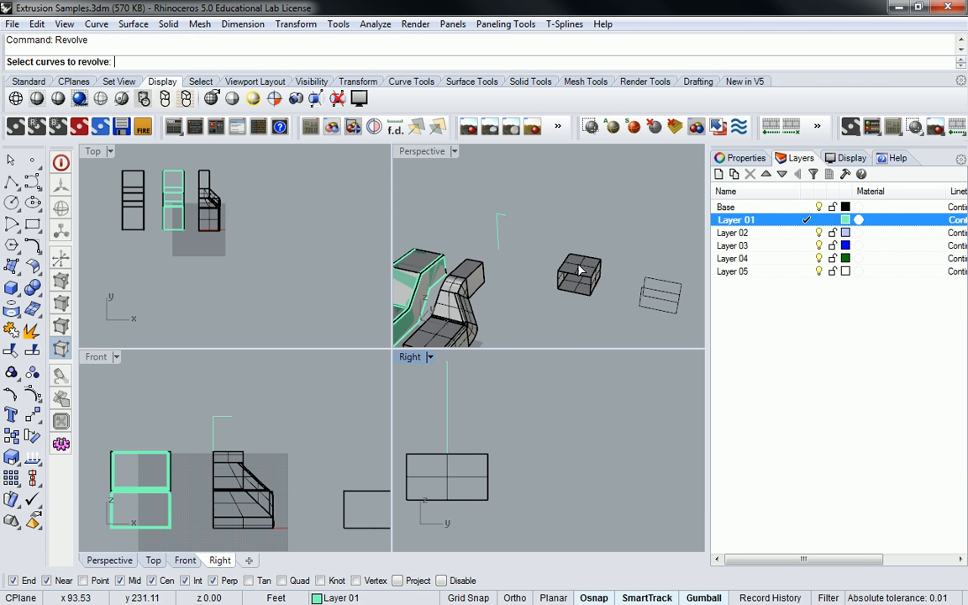
{"action": "left_click", "coordinate": [589, 271]}
{"action": "left_click", "coordinate": [594, 268]}
{"action": "key", "text": "Escape"}
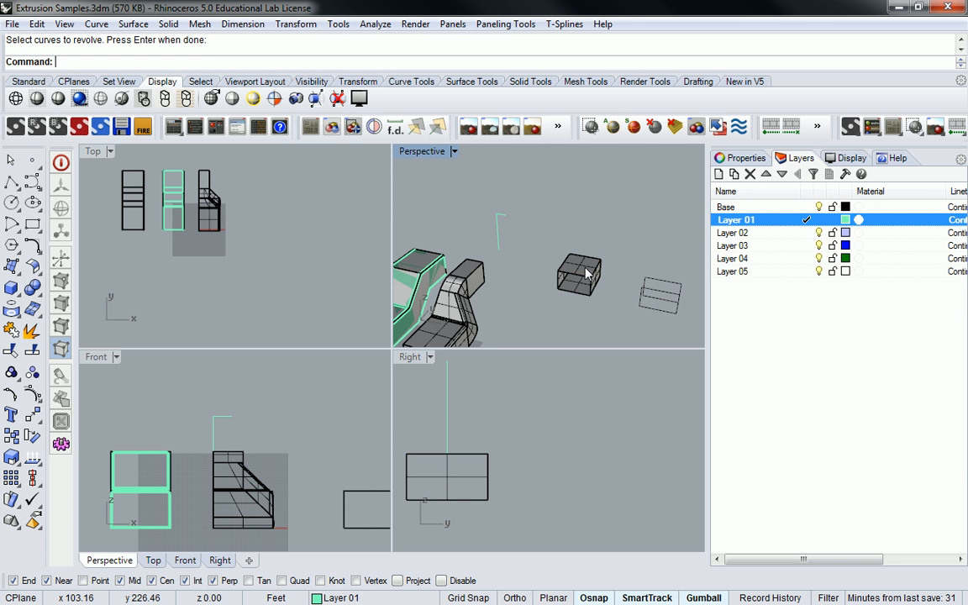
- Revolve the base section's rectangular profile 45 degrees around the short horizontal line, starting at the profile's own position
{"action": "key", "text": "Return"}
{"action": "left_click", "coordinate": [447, 475]}
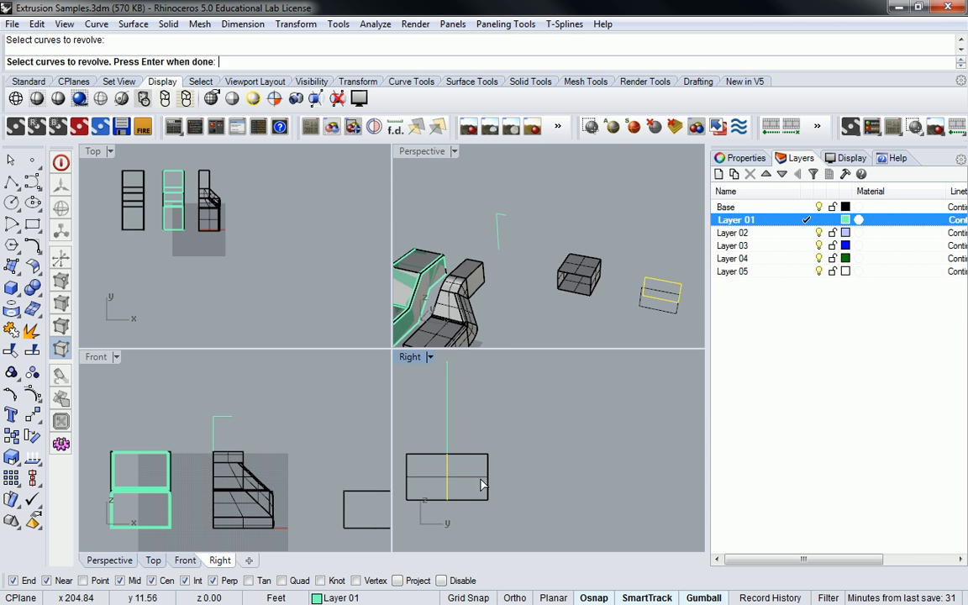
{"action": "key", "text": "Return"}
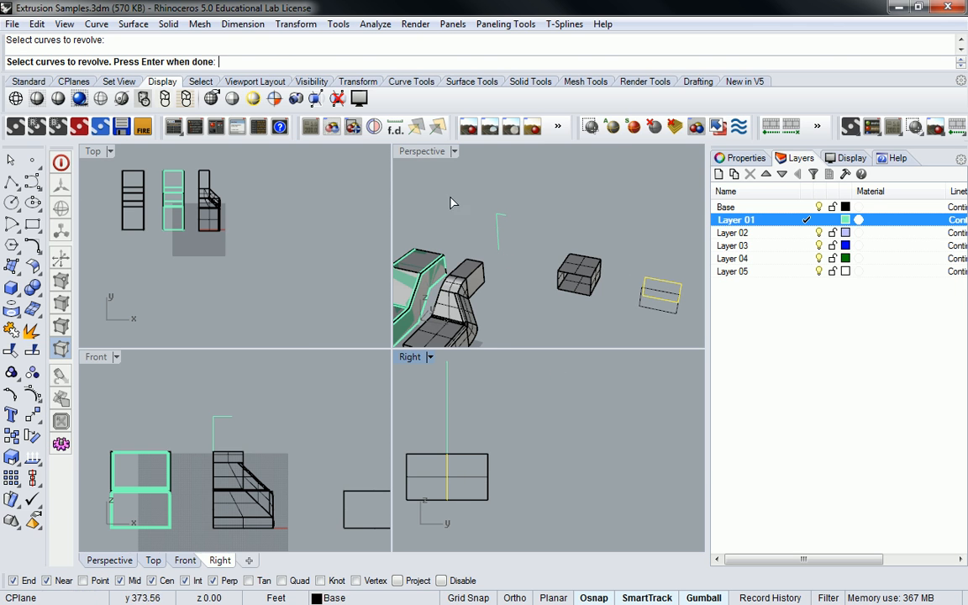
{"action": "left_click", "coordinate": [499, 215]}
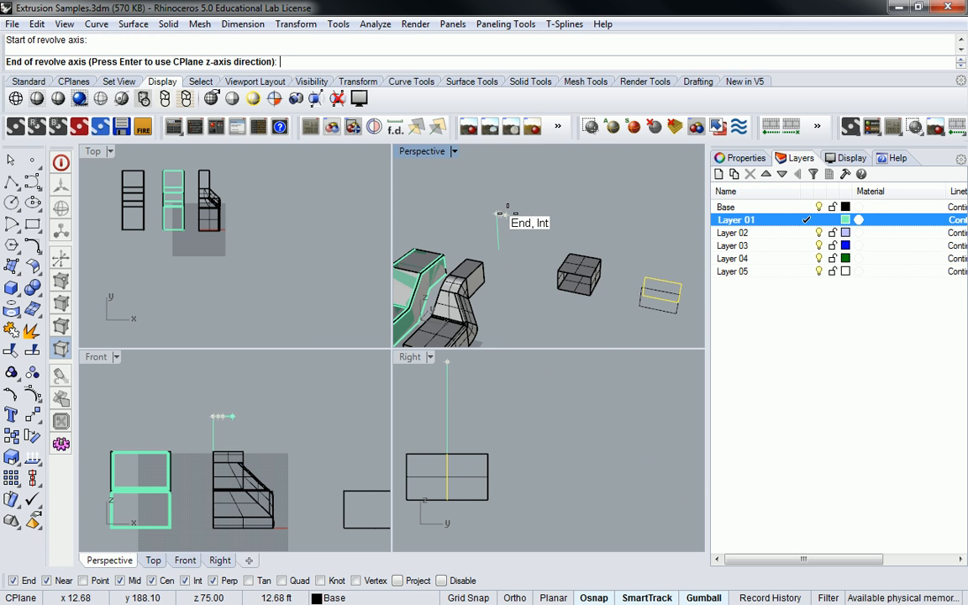
{"action": "left_click", "coordinate": [504, 220]}
{"action": "left_click", "coordinate": [450, 501]}
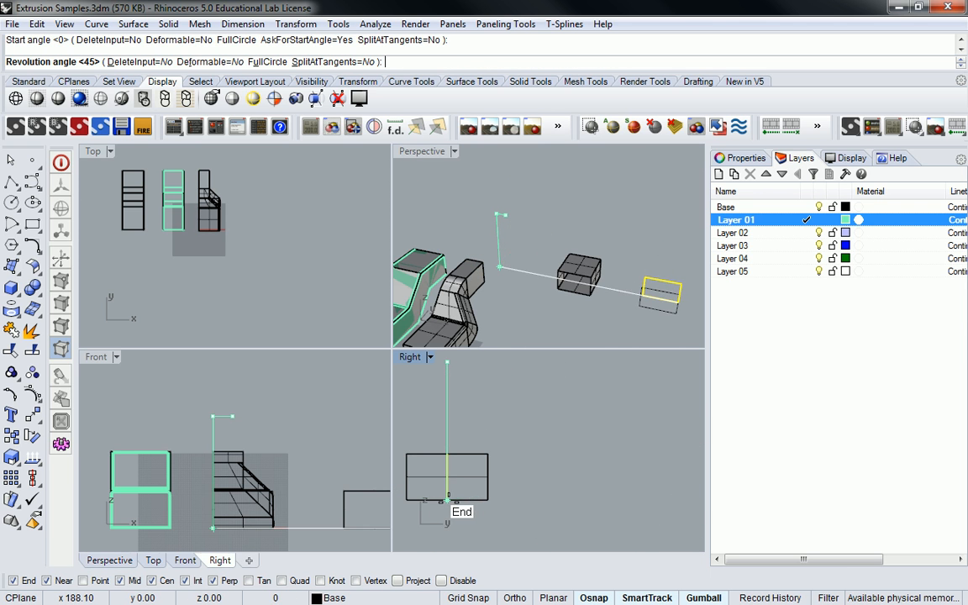
{"action": "key", "text": "Return"}
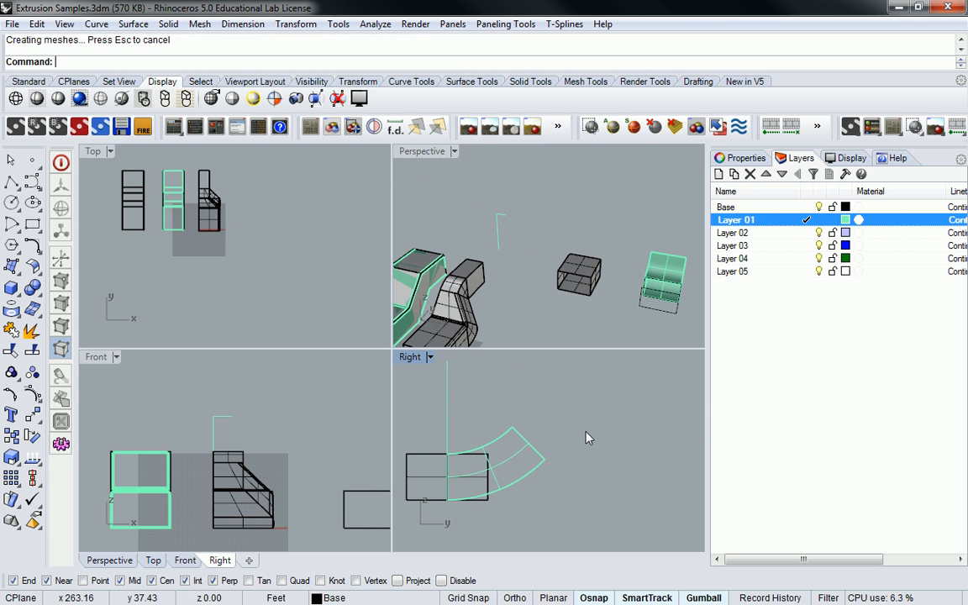
- Examine the revolved form from several angles, including its open far end
{"action": "right_click_drag", "start_coordinate": [664, 273], "coordinate": [478, 271], "text": "shift"}
{"action": "scroll", "coordinate": [576, 276], "scroll_direction": "up", "scroll_amount": 8}
{"action": "right_click_drag", "start_coordinate": [576, 276], "coordinate": [654, 266]}
{"action": "scroll", "coordinate": [490, 224], "scroll_direction": "down", "scroll_amount": 7}
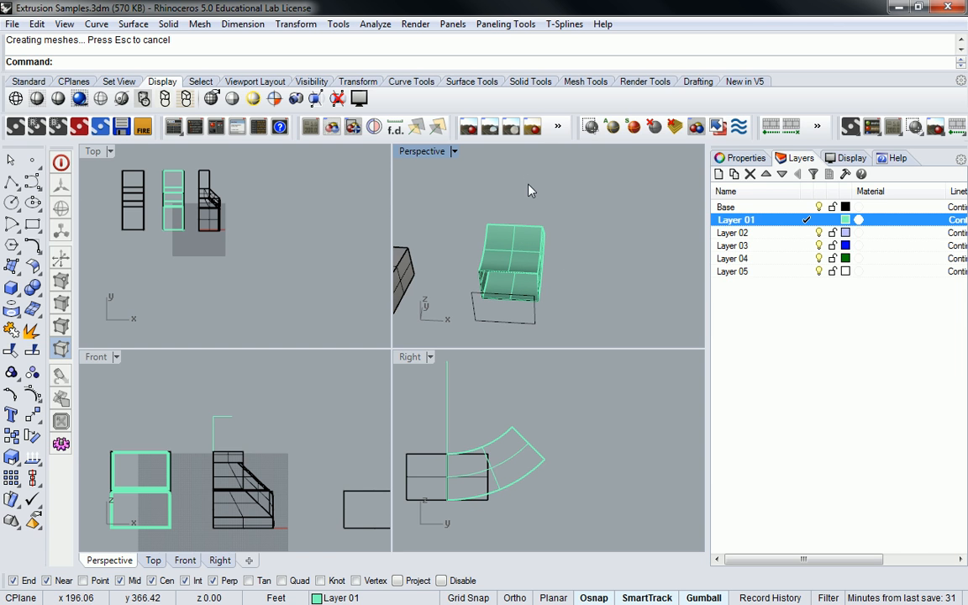
{"action": "right_click_drag", "start_coordinate": [470, 214], "coordinate": [530, 239]}
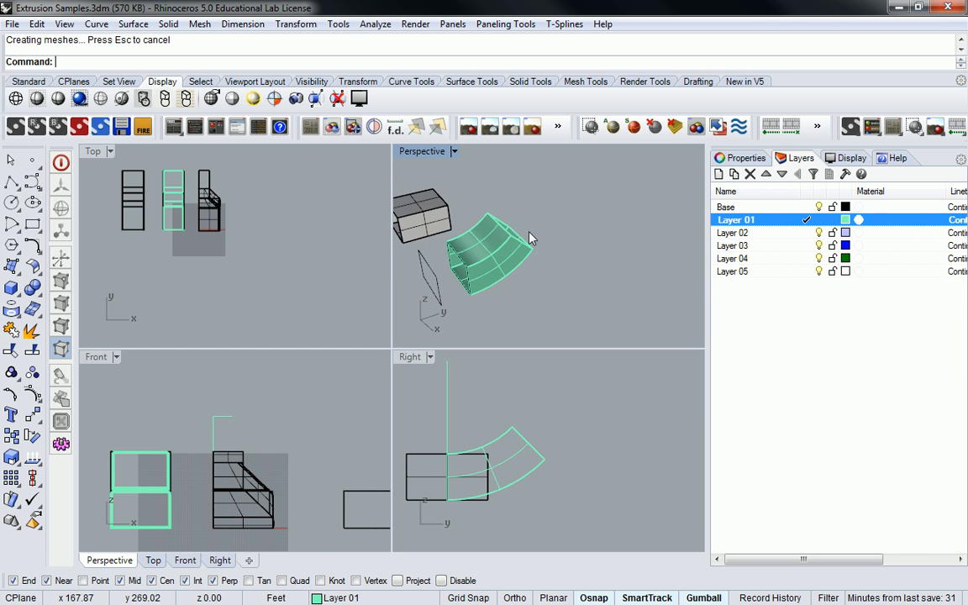
{"action": "right_click_drag", "start_coordinate": [526, 337], "coordinate": [495, 293]}
{"action": "right_click_drag", "start_coordinate": [579, 240], "coordinate": [537, 252]}
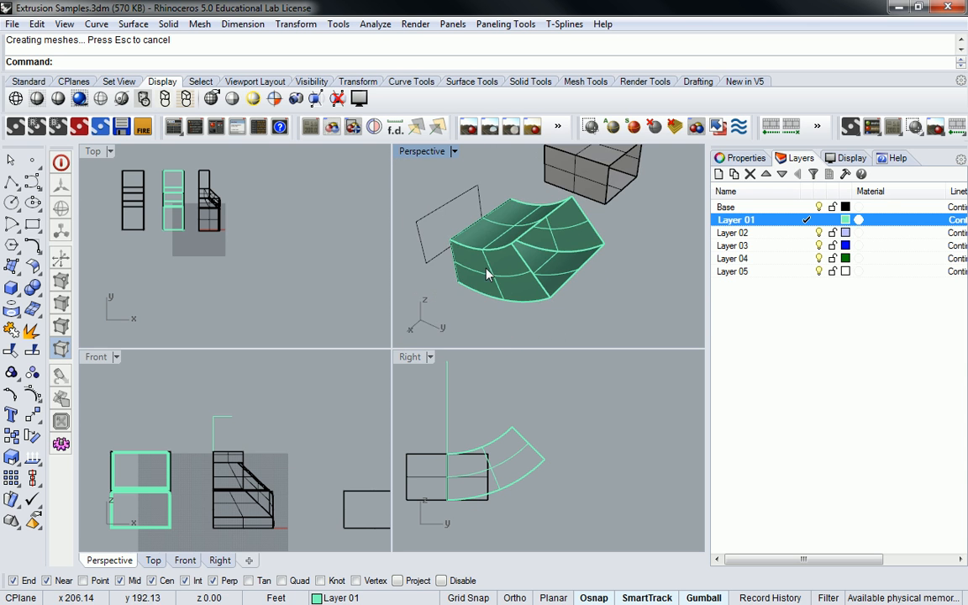
- Draw a closed polyline through the four corners of the revolved form's open far end
{"action": "left_click", "coordinate": [12, 179]}
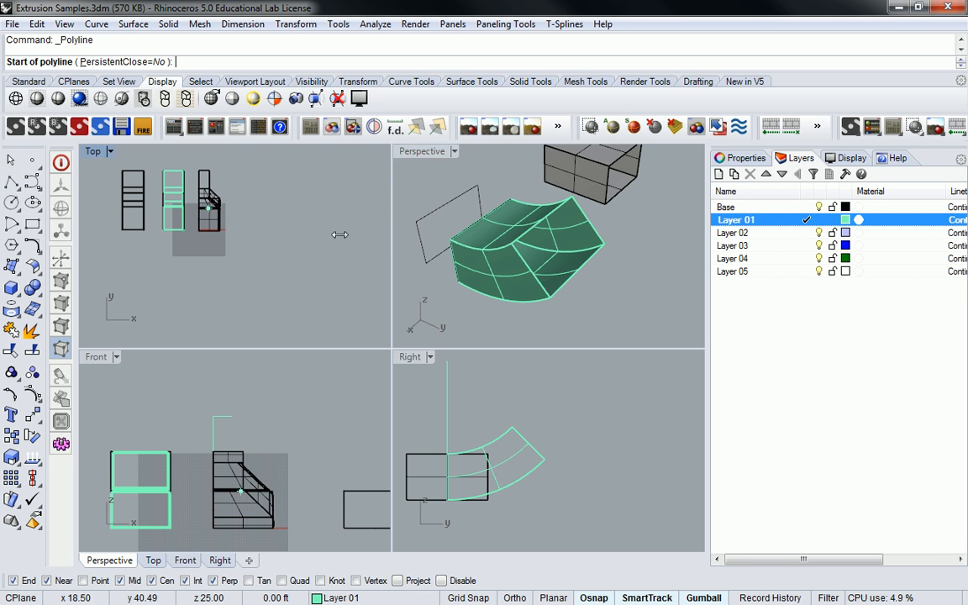
{"action": "left_click", "coordinate": [515, 240]}
{"action": "scroll", "coordinate": [568, 198], "scroll_direction": "up", "scroll_amount": 2}
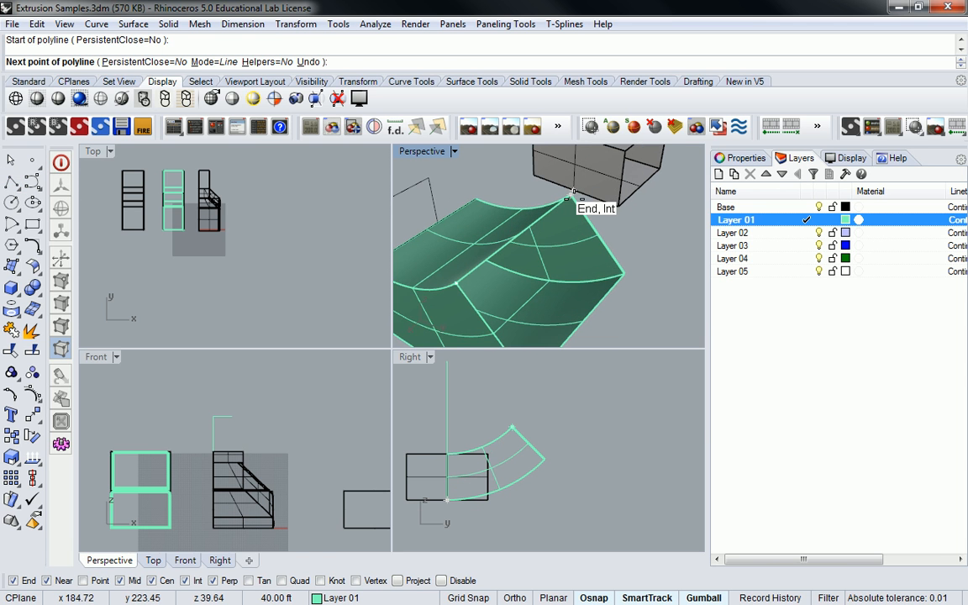
{"action": "left_click", "coordinate": [571, 195]}
{"action": "left_click", "coordinate": [624, 273]}
{"action": "scroll", "coordinate": [626, 273], "scroll_direction": "down", "scroll_amount": 3}
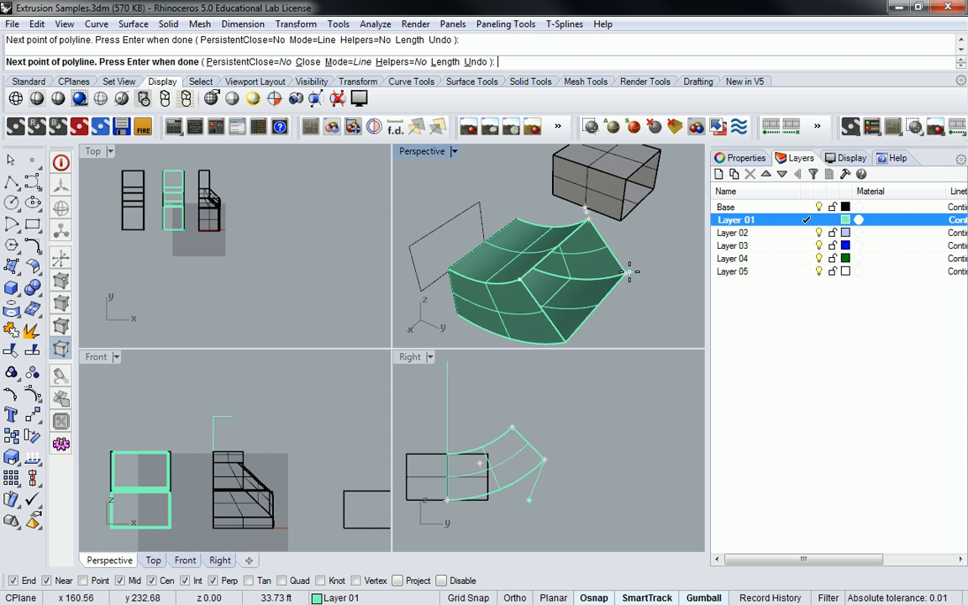
{"action": "left_click", "coordinate": [565, 341]}
{"action": "left_click", "coordinate": [520, 280]}
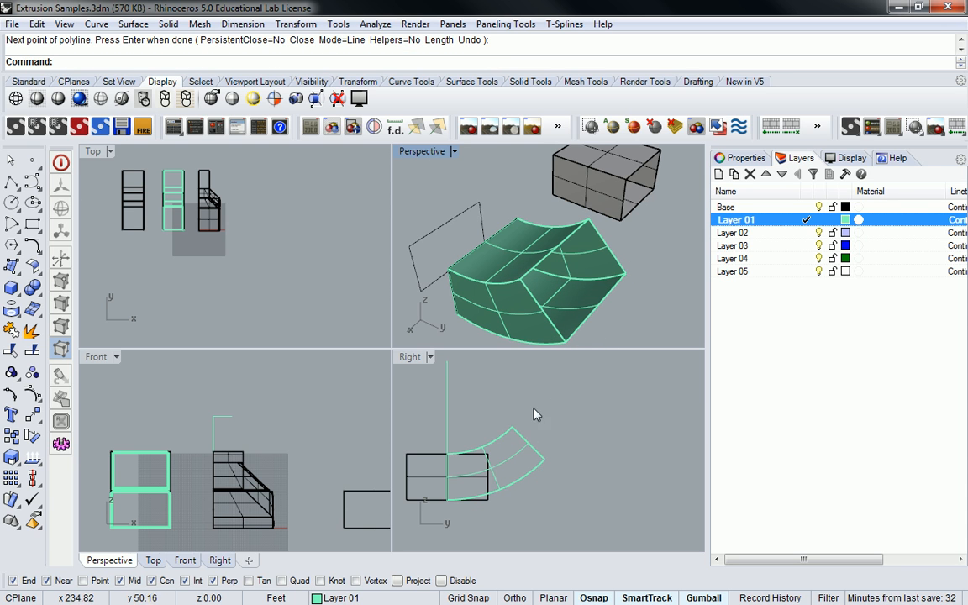
- Draw a 50' line in the Right view from the end profile's lower corner, extending its slanted edge downward, with Project snapping enabled
{"action": "right_click_drag", "start_coordinate": [541, 396], "coordinate": [544, 412]}
{"action": "left_click", "coordinate": [452, 407]}
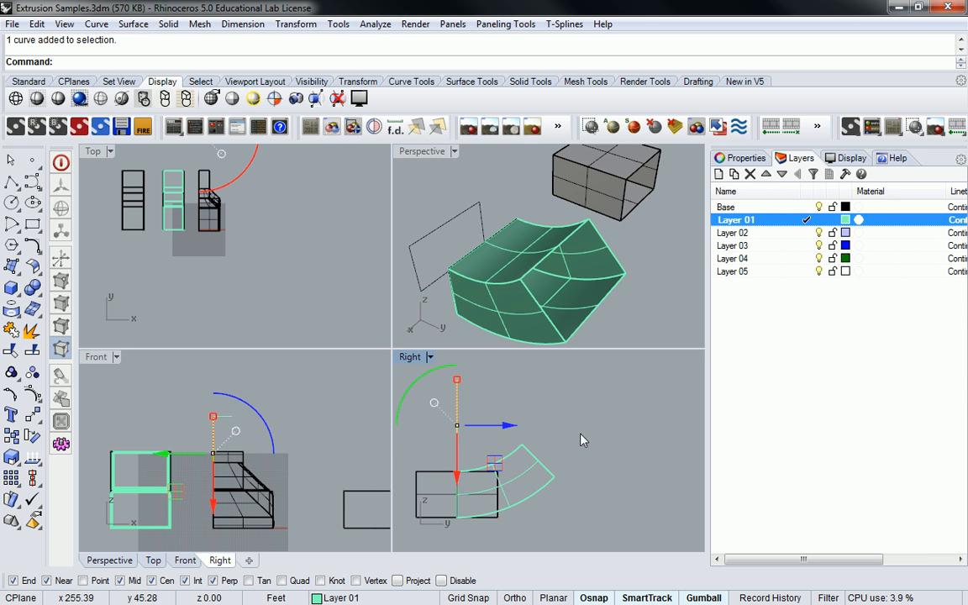
{"action": "right_click_drag", "start_coordinate": [525, 479], "coordinate": [557, 471]}
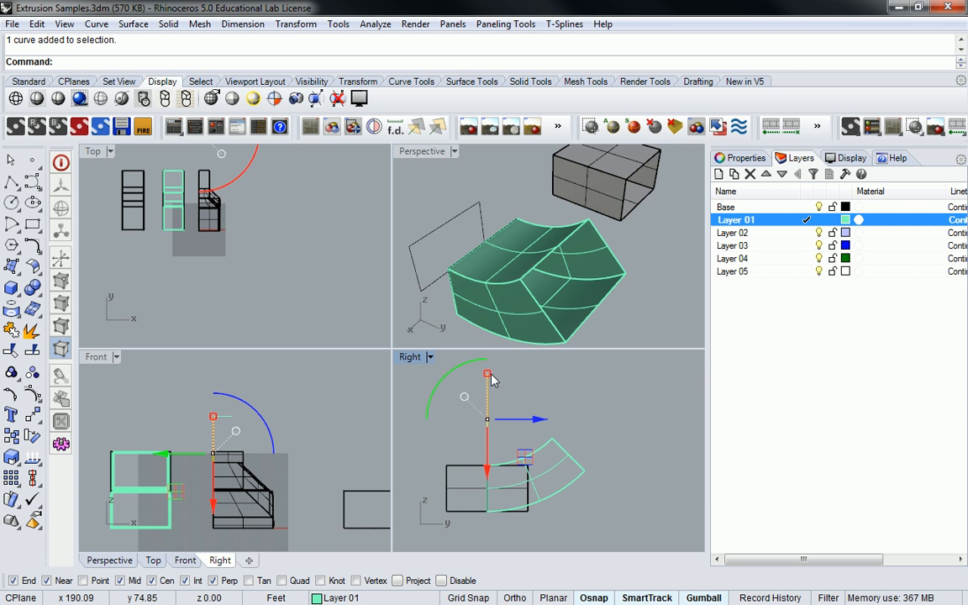
{"action": "mouse_move", "coordinate": [547, 475]}
{"action": "right_mouse_down"}
{"action": "mouse_move", "coordinate": [540, 455]}
{"action": "mouse_move", "coordinate": [545, 478]}
{"action": "right_mouse_up"}
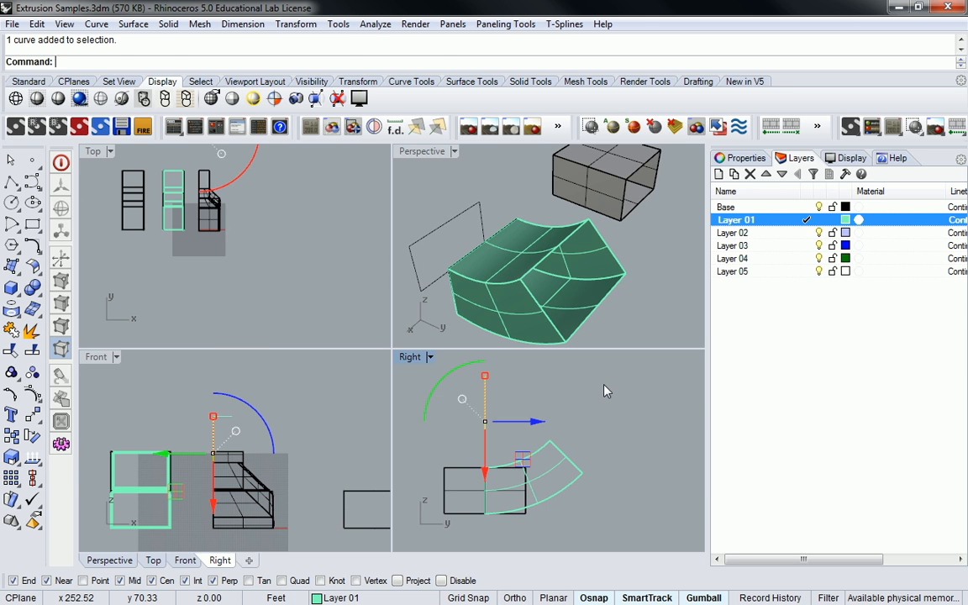
{"action": "type", "text": "line"}
{"action": "key", "text": "Return"}
{"action": "right_click_drag", "start_coordinate": [641, 419], "coordinate": [598, 382]}
{"action": "left_click", "coordinate": [397, 580]}
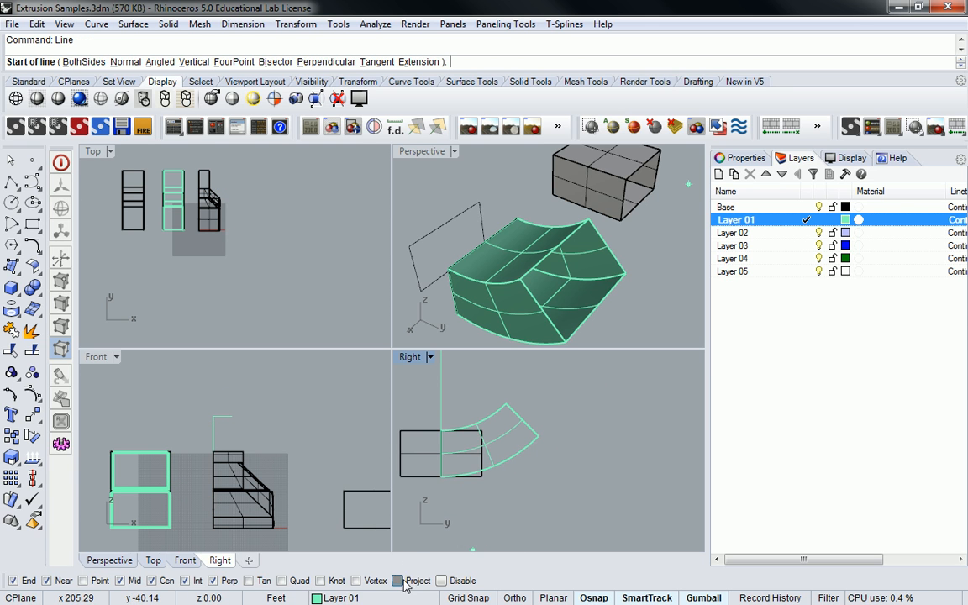
{"action": "left_click", "coordinate": [538, 436]}
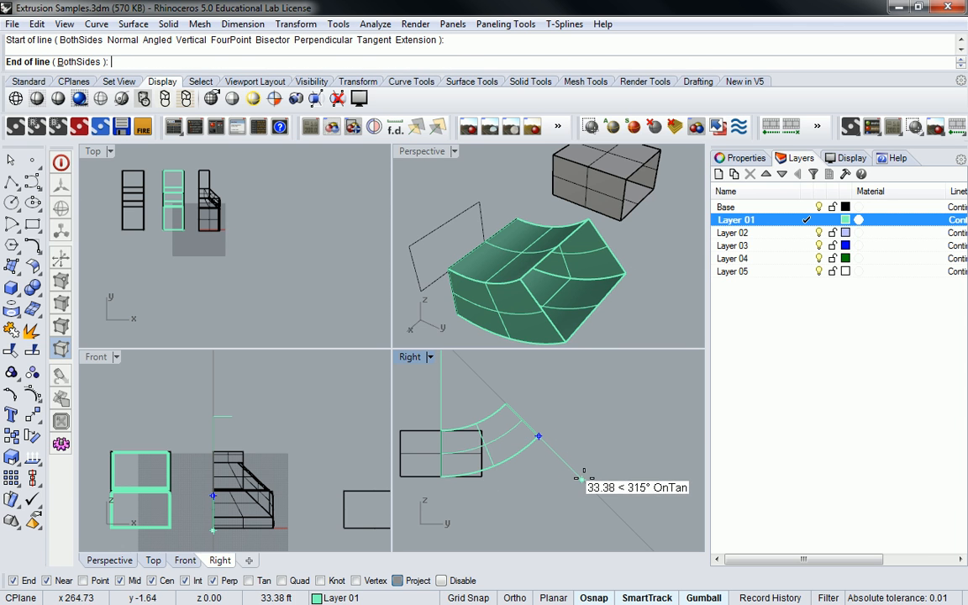
{"action": "type", "text": "50'"}
{"action": "key", "text": "Return"}
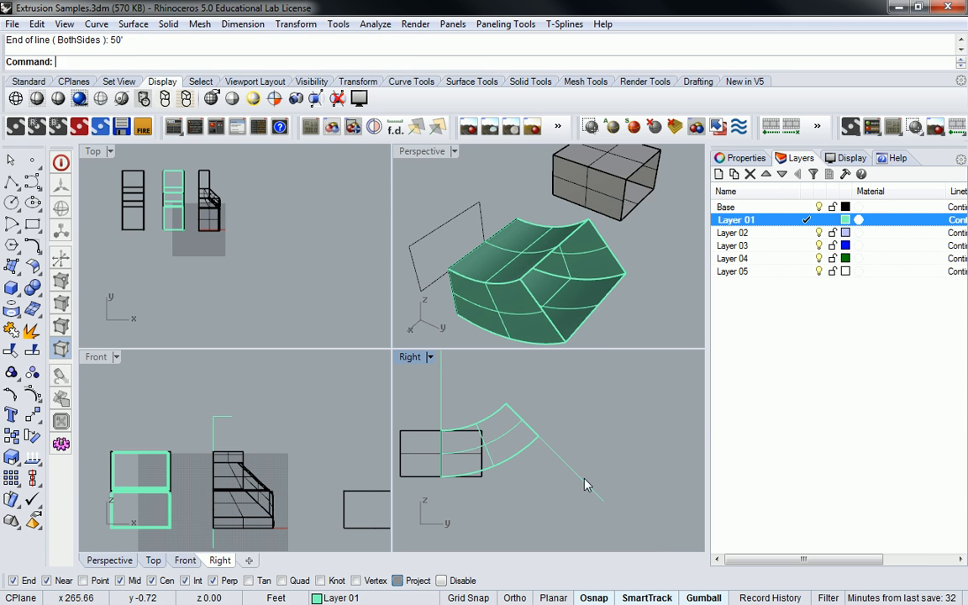
- Examine where the 50' line lies relative to the revolved form in the Right, Top and Perspective views
{"action": "scroll", "coordinate": [555, 502], "scroll_direction": "down", "scroll_amount": 1}
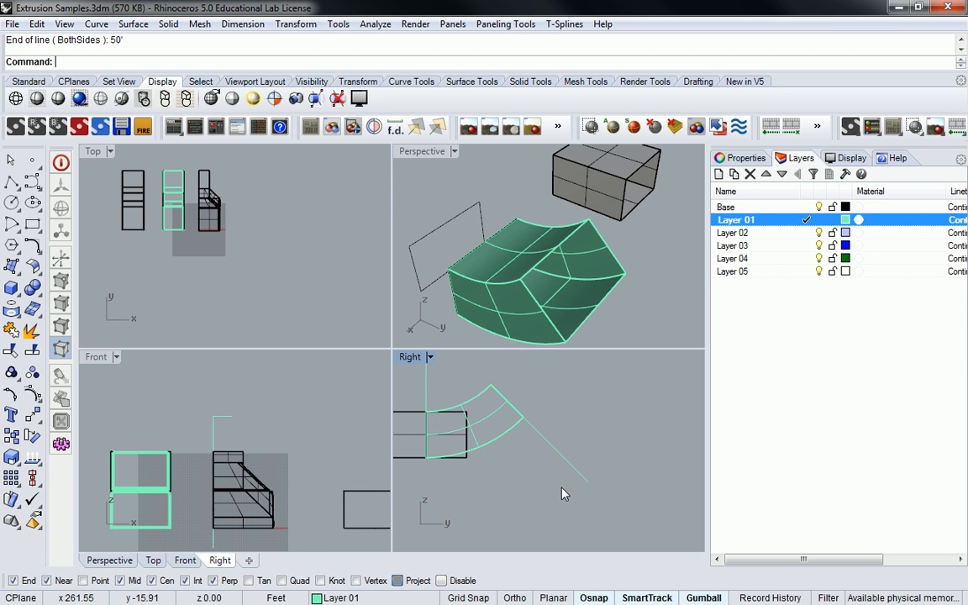
{"action": "right_click_drag", "start_coordinate": [494, 378], "coordinate": [485, 406]}
{"action": "left_click", "coordinate": [494, 417]}
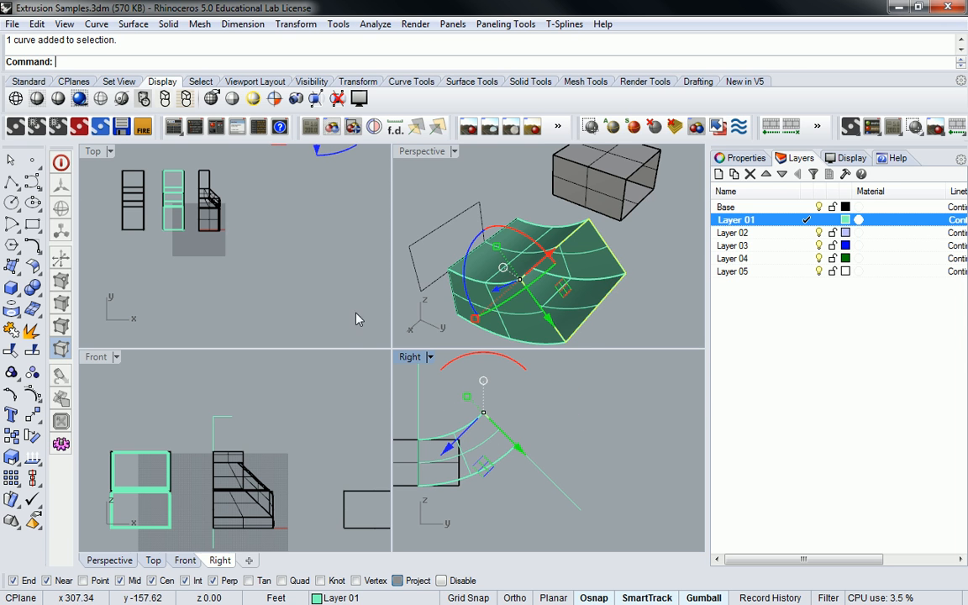
{"action": "left_click", "coordinate": [309, 280]}
{"action": "scroll", "coordinate": [300, 271], "scroll_direction": "down", "scroll_amount": 8}
{"action": "right_click_drag", "start_coordinate": [300, 184], "coordinate": [245, 246]}
{"action": "scroll", "coordinate": [284, 280], "scroll_direction": "up", "scroll_amount": 8}
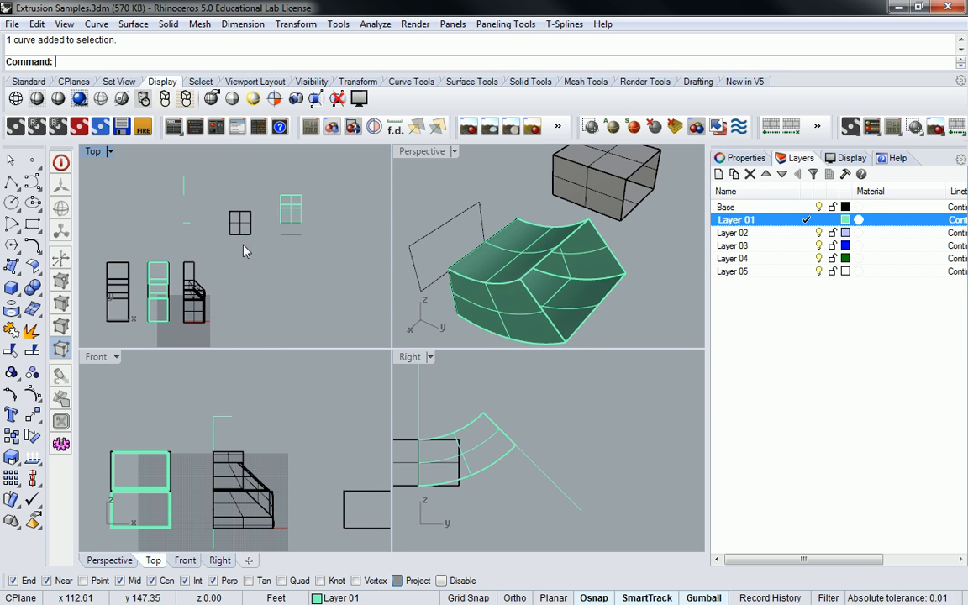
{"action": "right_click_drag", "start_coordinate": [311, 298], "coordinate": [272, 263]}
{"action": "scroll", "coordinate": [546, 255], "scroll_direction": "down", "scroll_amount": 8}
{"action": "scroll", "coordinate": [579, 281], "scroll_direction": "up", "scroll_amount": 6}
{"action": "left_click", "coordinate": [550, 479]}
{"action": "scroll", "coordinate": [616, 384], "scroll_direction": "up", "scroll_amount": 4}
{"action": "scroll", "coordinate": [592, 302], "scroll_direction": "up", "scroll_amount": 12}
{"action": "left_click", "coordinate": [521, 250]}
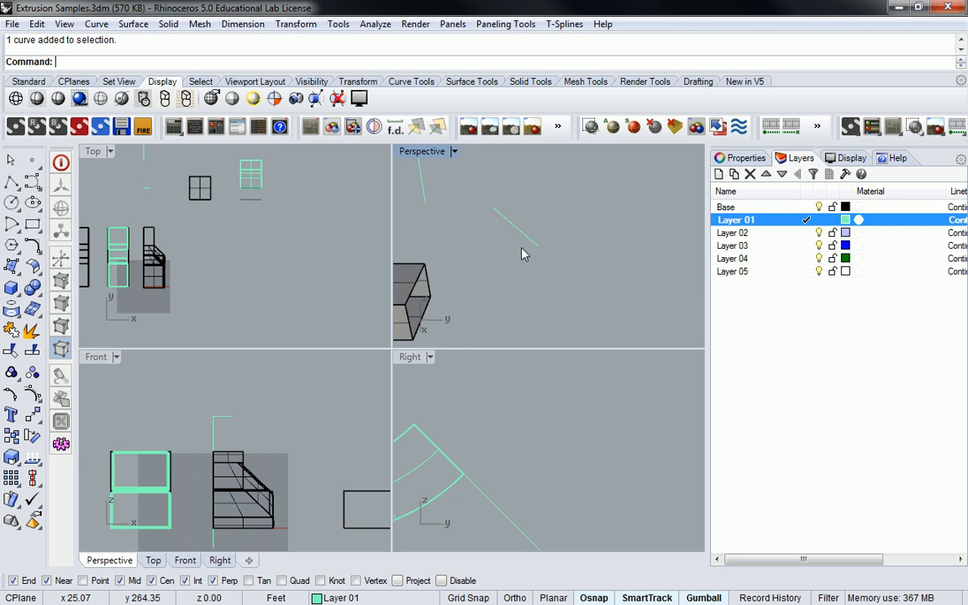
{"action": "scroll", "coordinate": [521, 254], "scroll_direction": "down", "scroll_amount": 5}
{"action": "left_click", "coordinate": [522, 242]}
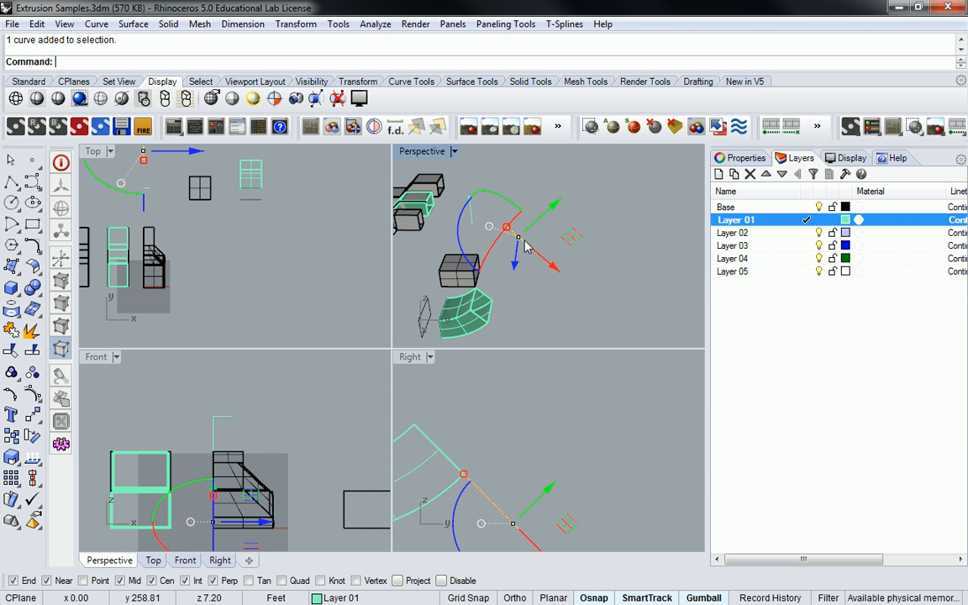
- Copy the short horizontal axis line from the top of the vertical line to the far end of the 50' line
{"action": "right_click_drag", "start_coordinate": [525, 246], "coordinate": [634, 252]}
{"action": "left_click", "coordinate": [468, 263]}
{"action": "left_click_drag", "start_coordinate": [431, 231], "coordinate": [455, 263]}
{"action": "type", "text": "copy"}
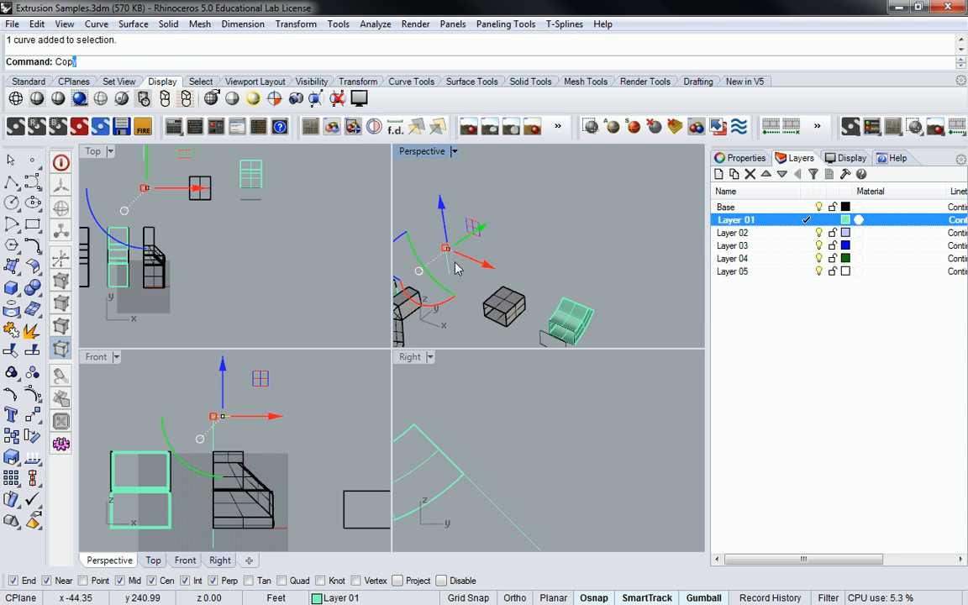
{"action": "key", "text": "Return"}
{"action": "scroll", "coordinate": [453, 266], "scroll_direction": "up", "scroll_amount": 4}
{"action": "left_click", "coordinate": [449, 227]}
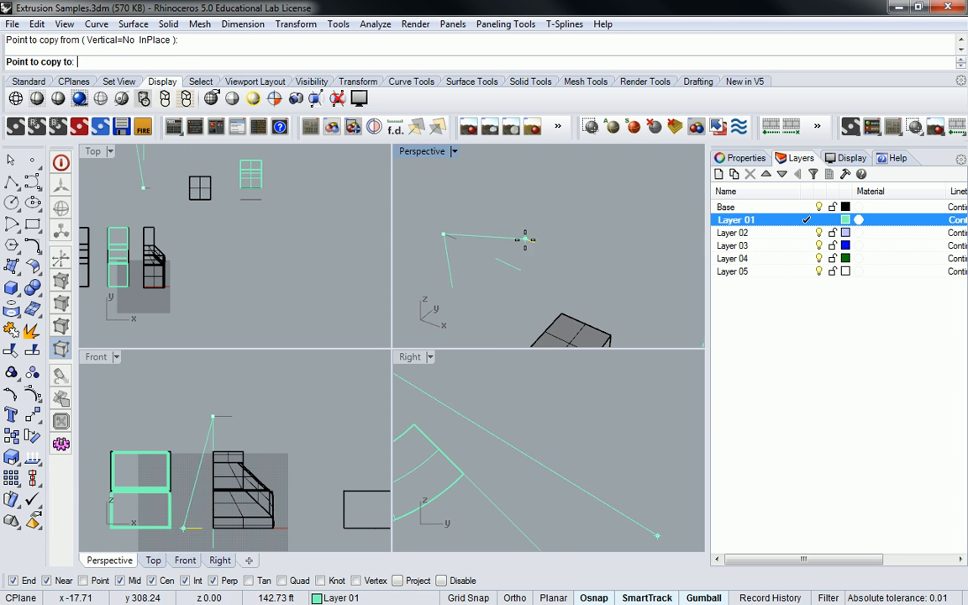
{"action": "left_click", "coordinate": [522, 269]}
{"action": "right_click", "coordinate": [624, 242]}
{"action": "right_click_drag", "start_coordinate": [624, 242], "coordinate": [498, 239]}
{"action": "key", "text": "Escape"}
{"action": "scroll", "coordinate": [523, 248], "scroll_direction": "down", "scroll_amount": 6}
{"action": "scroll", "coordinate": [544, 296], "scroll_direction": "up", "scroll_amount": 5}
{"action": "left_click_drag", "start_coordinate": [499, 228], "coordinate": [542, 285]}
{"action": "scroll", "coordinate": [545, 247], "scroll_direction": "up", "scroll_amount": 5}
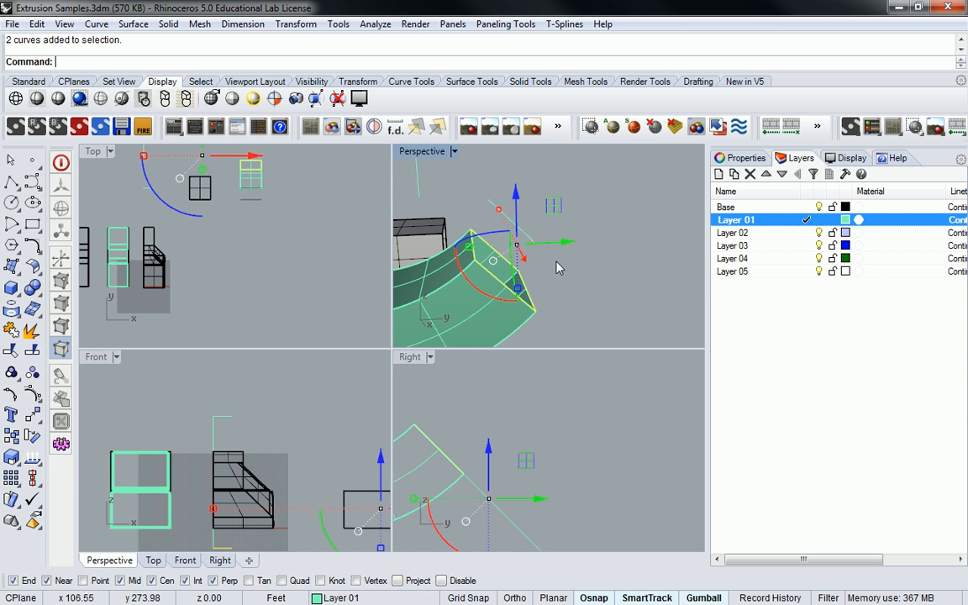
{"action": "left_click_drag", "start_coordinate": [523, 256], "coordinate": [547, 231], "text": "ctrl"}
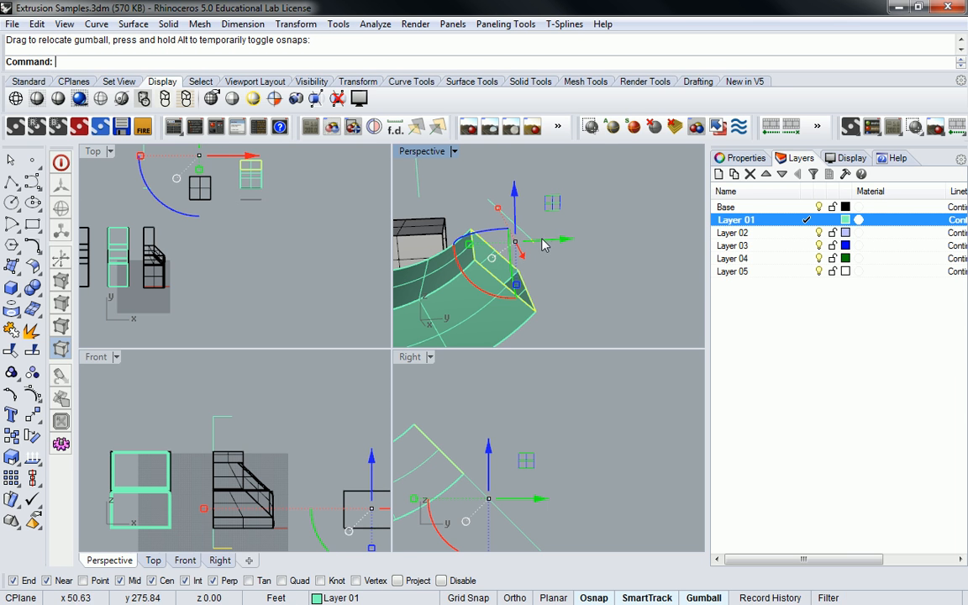
{"action": "left_click", "coordinate": [533, 243]}
{"action": "key", "text": "Escape"}
{"action": "key", "text": "Escape"}
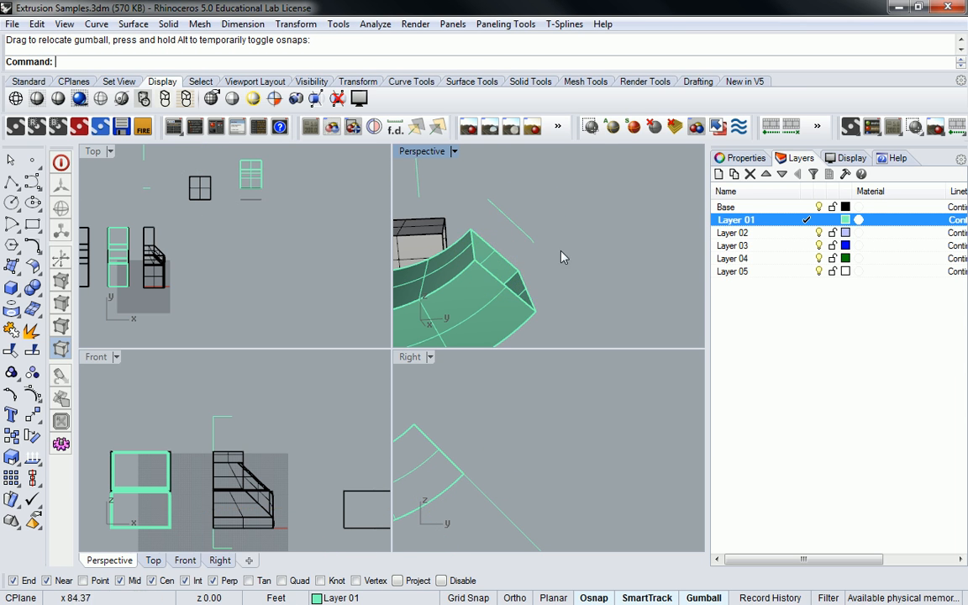
- Select the closed polyline at the revolved form's far end
{"action": "scroll", "coordinate": [522, 268], "scroll_direction": "down", "scroll_amount": 5}
{"action": "left_click", "coordinate": [464, 319]}
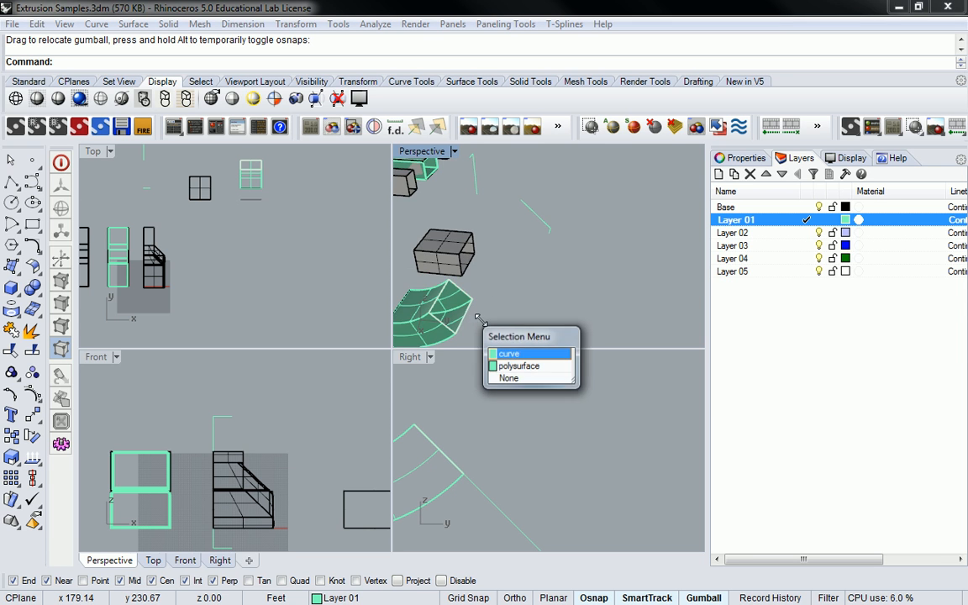
{"action": "left_click", "coordinate": [498, 353]}
{"action": "scroll", "coordinate": [535, 389], "scroll_direction": "down", "scroll_amount": 3}
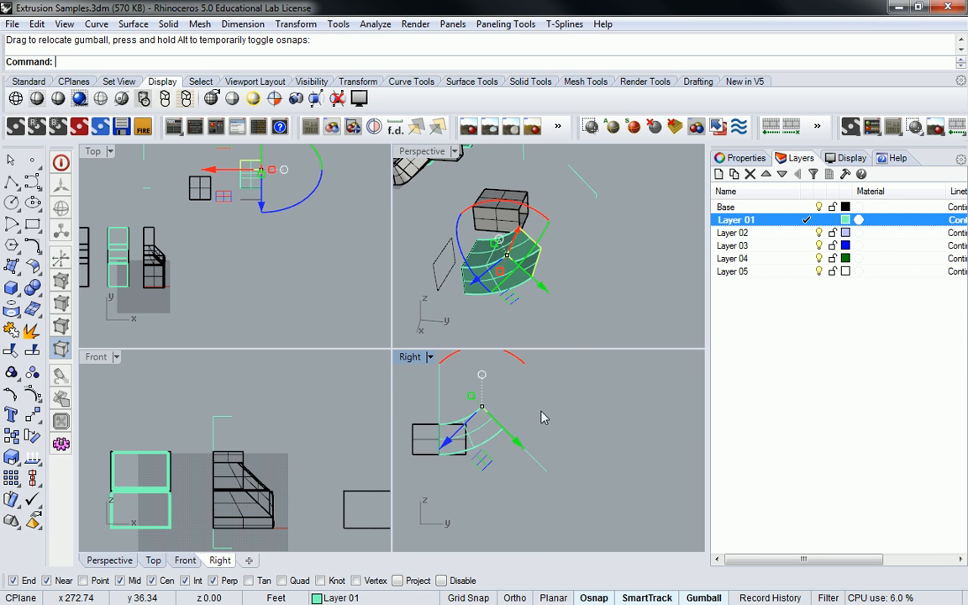
- Try to revolve the end profile around the copied short line with a freehand revolution angle, and undo the revolve
{"action": "type", "text": "Revolve"}
{"action": "key", "text": "Return"}
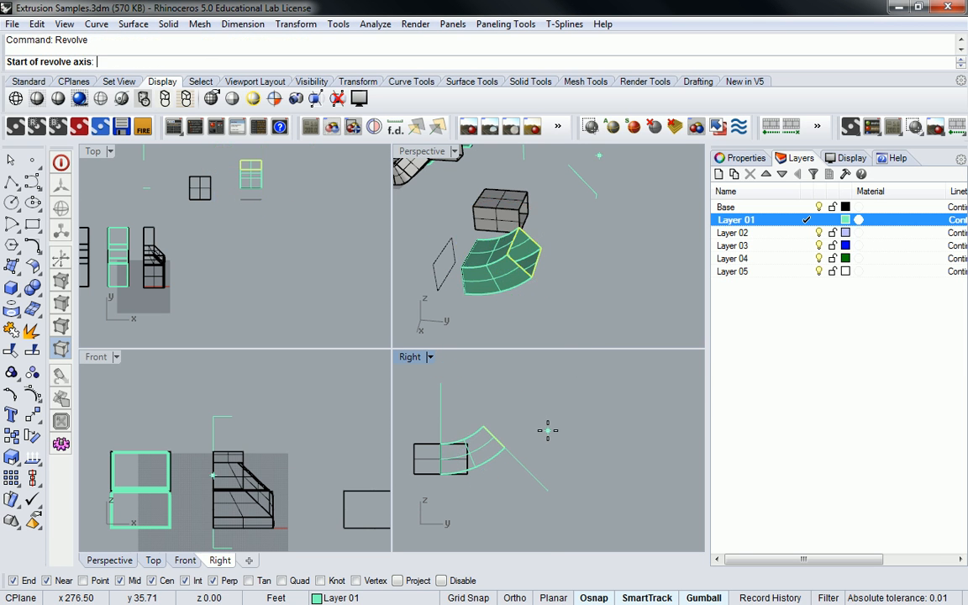
{"action": "scroll", "coordinate": [593, 195], "scroll_direction": "up", "scroll_amount": 5}
{"action": "left_click", "coordinate": [593, 199]}
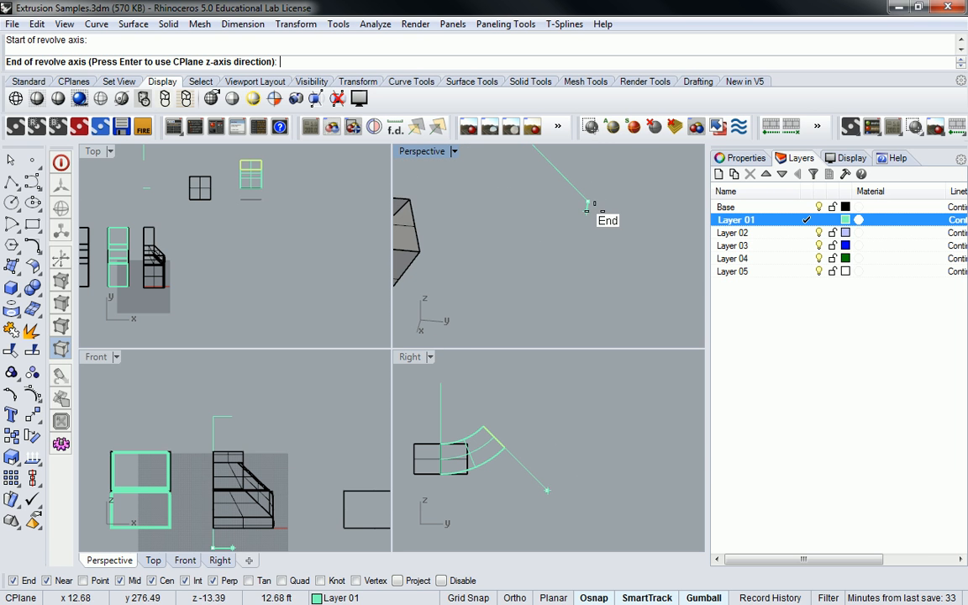
{"action": "left_click", "coordinate": [587, 203]}
{"action": "scroll", "coordinate": [587, 204], "scroll_direction": "down", "scroll_amount": 5}
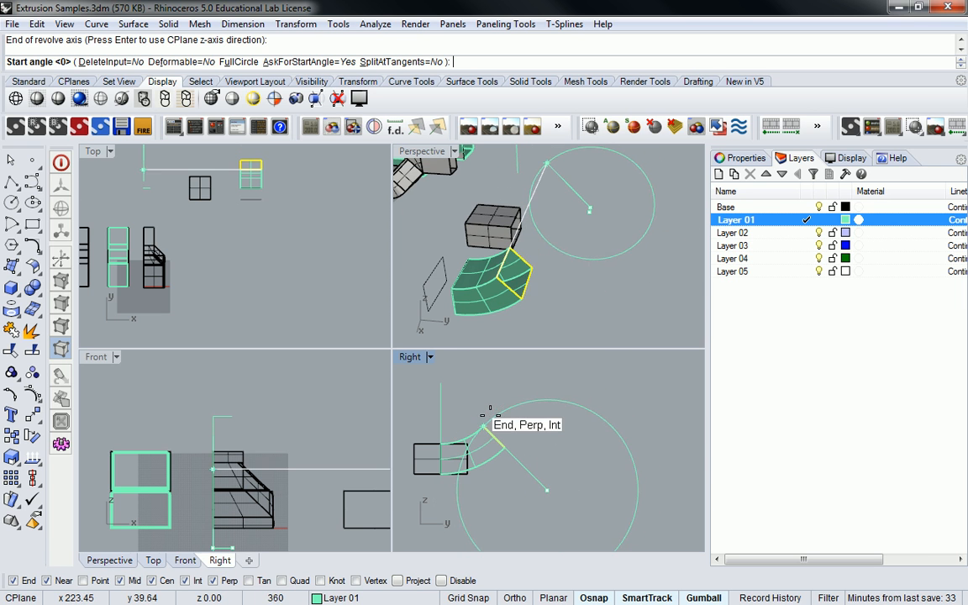
{"action": "left_click", "coordinate": [496, 409]}
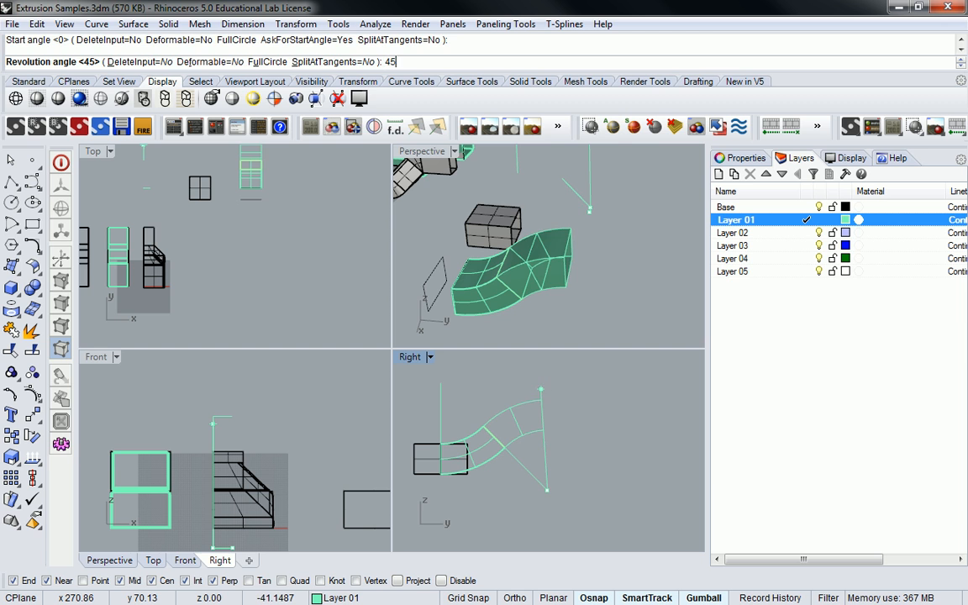
{"action": "left_click", "coordinate": [541, 390]}
{"action": "key", "text": "ctrl+z"}
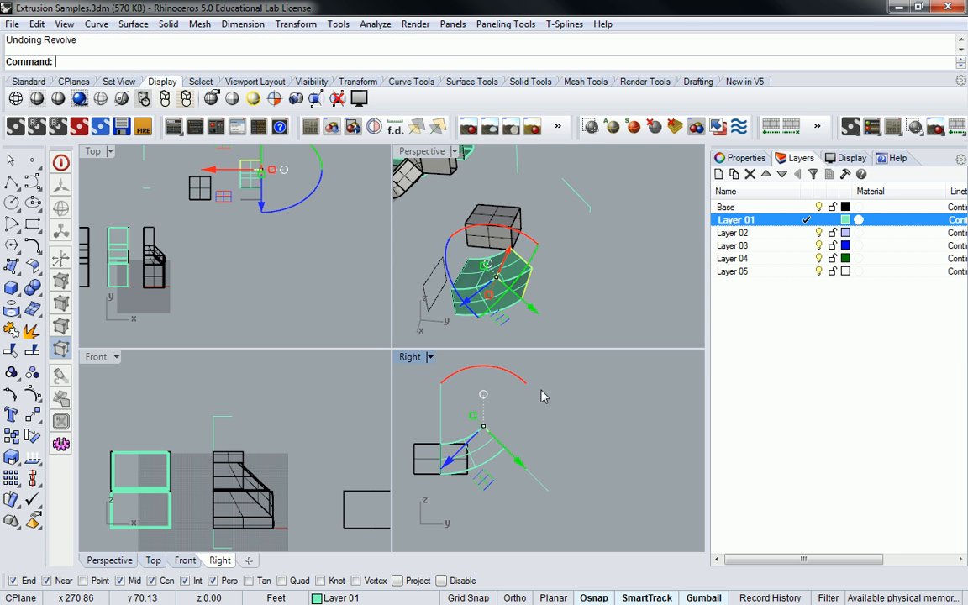
- Revolve the end profile -45 degrees around the copied short line, starting at the profile's own position
{"action": "right_click_drag", "start_coordinate": [489, 226], "coordinate": [528, 235]}
{"action": "type", "text": "Revolve"}
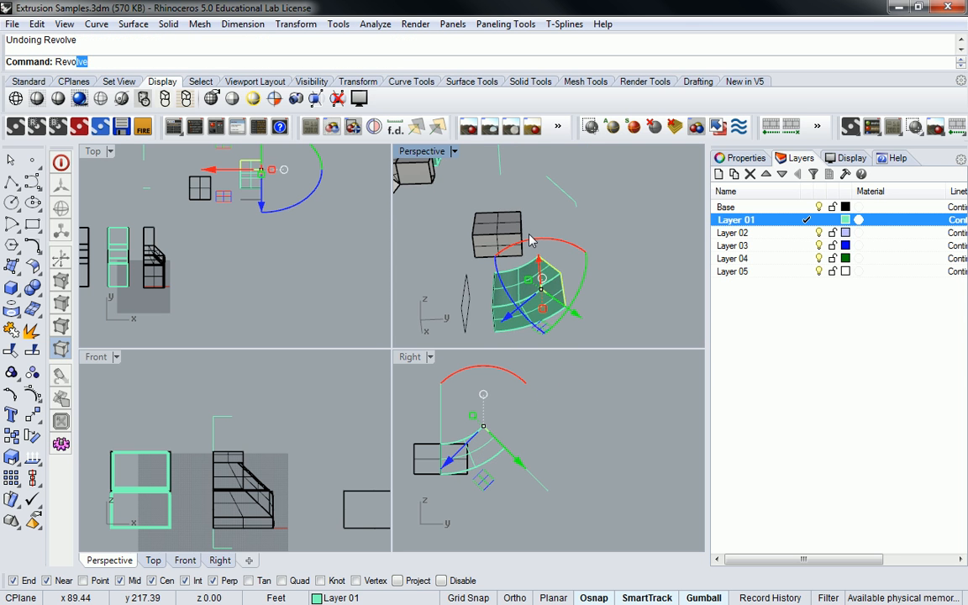
{"action": "key", "text": "Return"}
{"action": "scroll", "coordinate": [579, 191], "scroll_direction": "up", "scroll_amount": 3}
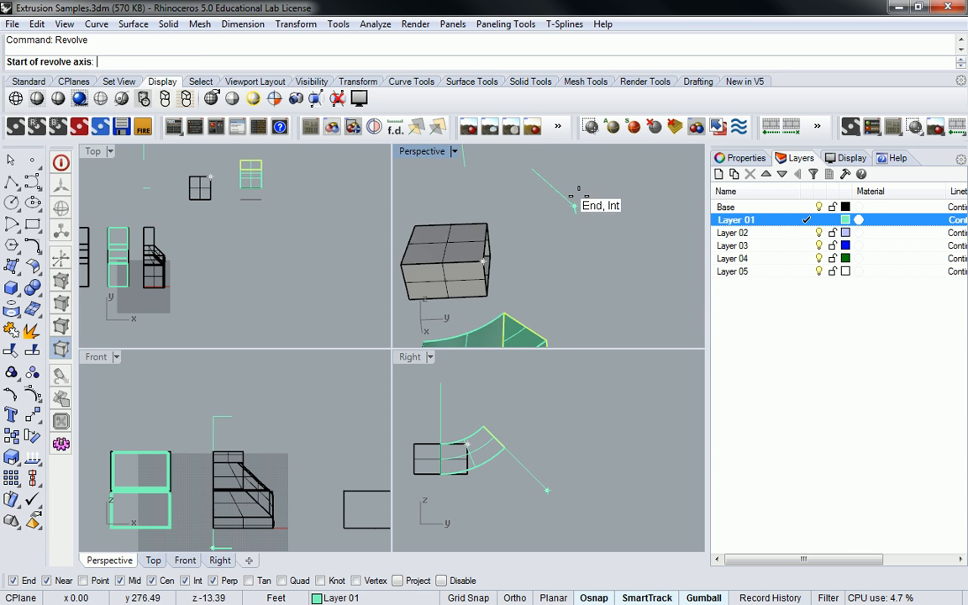
{"action": "left_click", "coordinate": [578, 193]}
{"action": "left_click", "coordinate": [574, 209]}
{"action": "scroll", "coordinate": [578, 211], "scroll_direction": "down", "scroll_amount": 3}
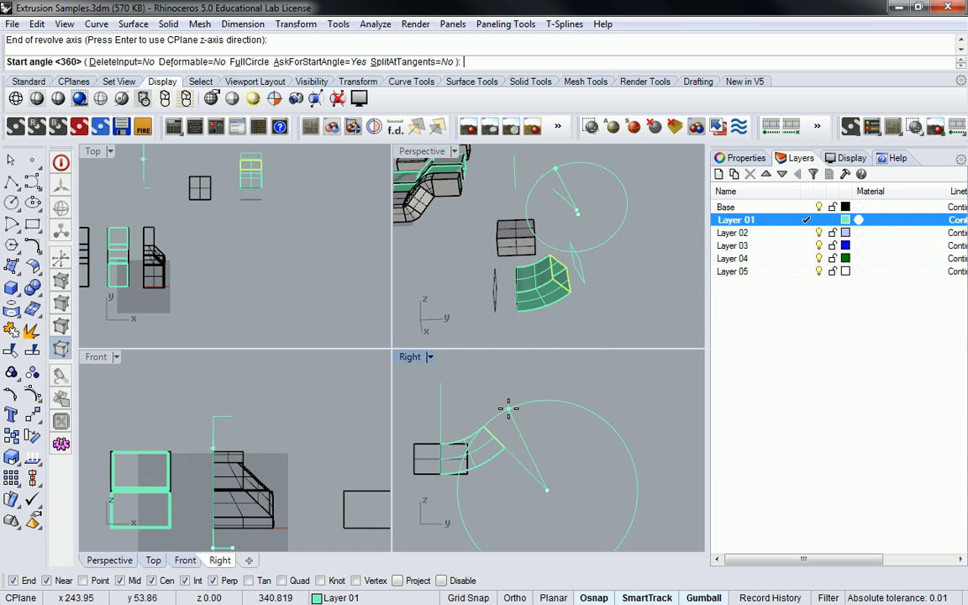
{"action": "left_click", "coordinate": [484, 417]}
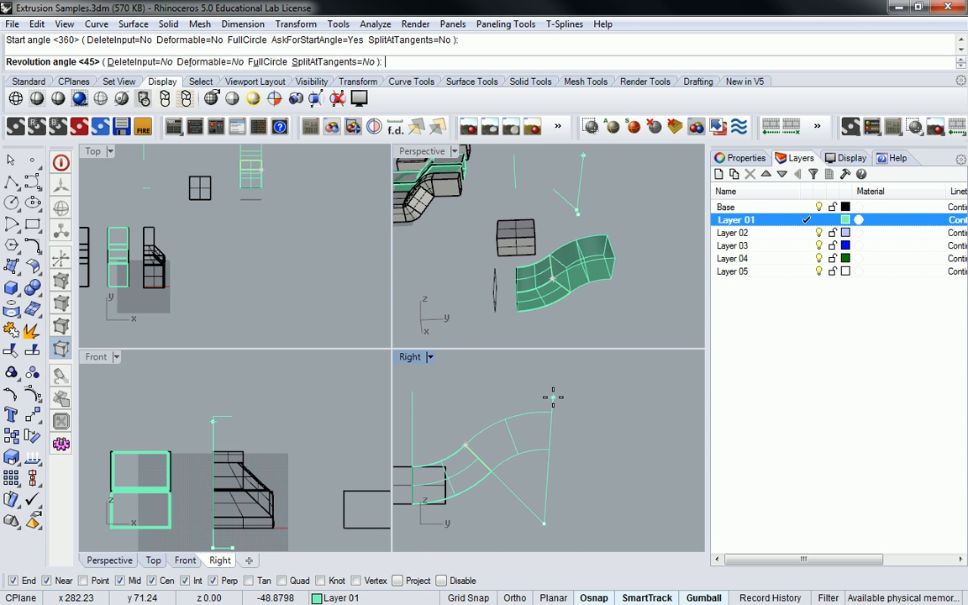
{"action": "type", "text": "-45"}
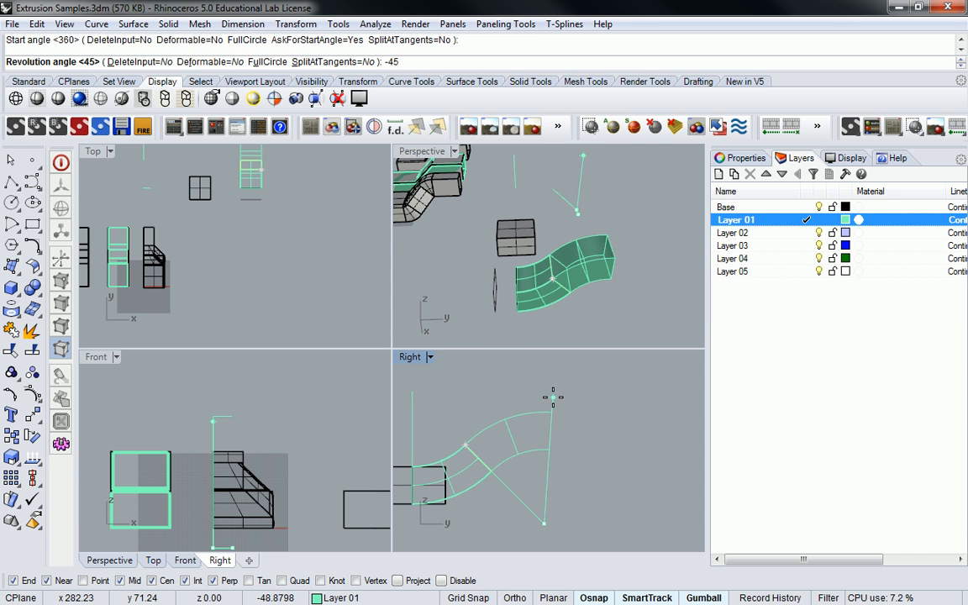
{"action": "key", "text": "Return"}
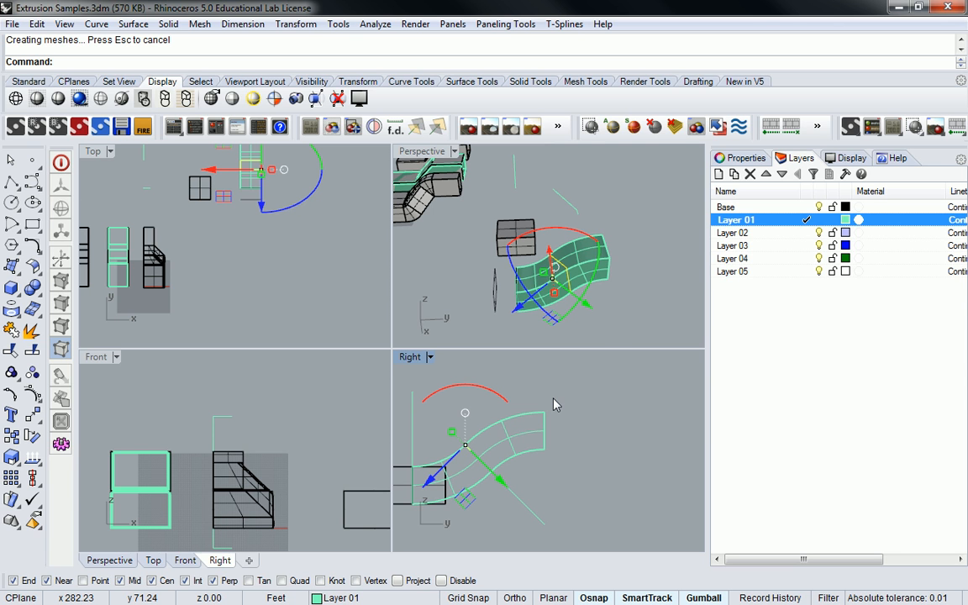
- Select both revolved polysurfaces and cap their open ends
{"action": "scroll", "coordinate": [525, 302], "scroll_direction": "up", "scroll_amount": 5}
{"action": "left_click", "coordinate": [542, 269]}
{"action": "scroll", "coordinate": [542, 269], "scroll_direction": "down", "scroll_amount": 7}
{"action": "right_click_drag", "start_coordinate": [542, 268], "coordinate": [606, 265]}
{"action": "left_click", "coordinate": [663, 195], "text": "shift"}
{"action": "type", "text": "zs"}
{"action": "key", "text": "Return"}
{"action": "right_click_drag", "start_coordinate": [564, 220], "coordinate": [554, 254]}
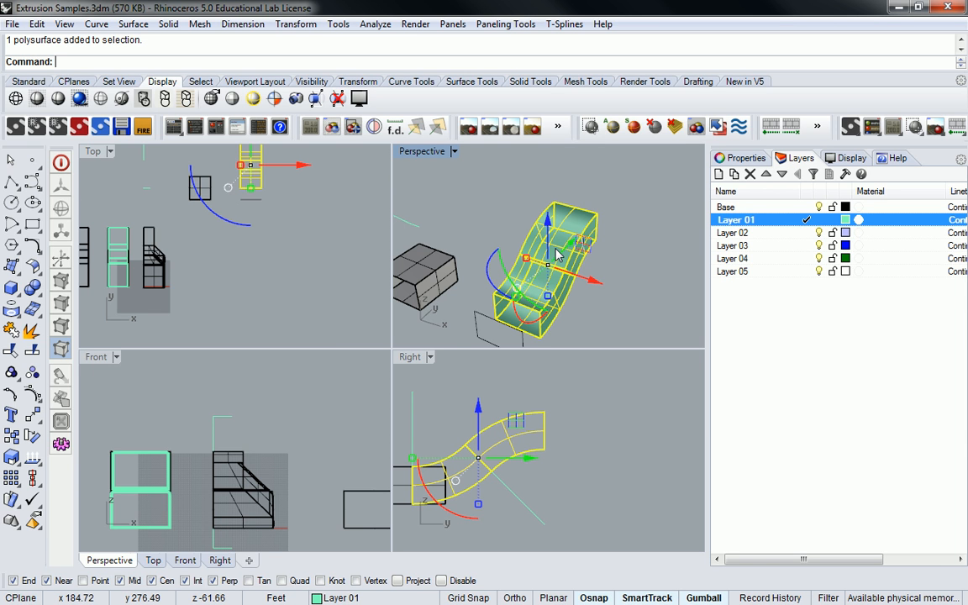
{"action": "type", "text": "Cap"}
{"action": "key", "text": "Return"}
{"action": "left_click", "coordinate": [586, 281]}
{"action": "right_click_drag", "start_coordinate": [584, 279], "coordinate": [593, 251]}
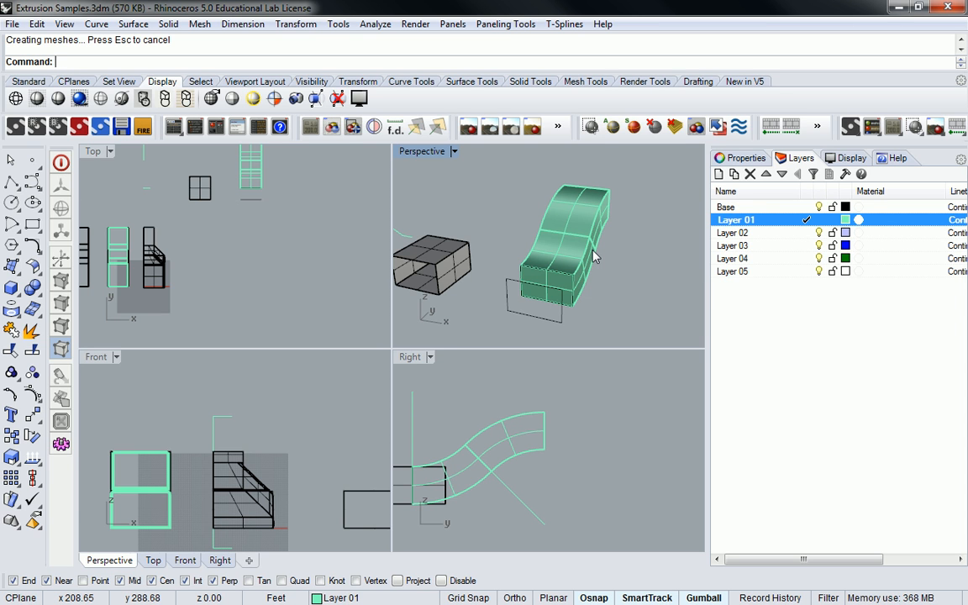
- Make Layer 03 current and create a solid box beside the S-shaped form, longer and taller than that form
{"action": "right_click_drag", "start_coordinate": [271, 197], "coordinate": [267, 243]}
{"action": "double_click", "coordinate": [773, 245]}
{"action": "scroll", "coordinate": [267, 248], "scroll_direction": "up", "scroll_amount": 2}
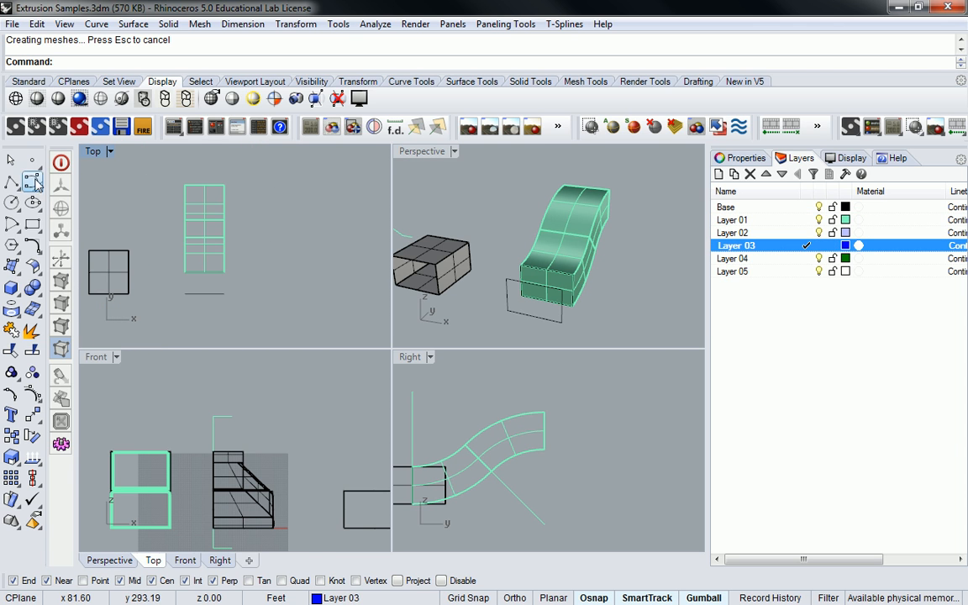
{"action": "left_click", "coordinate": [11, 288]}
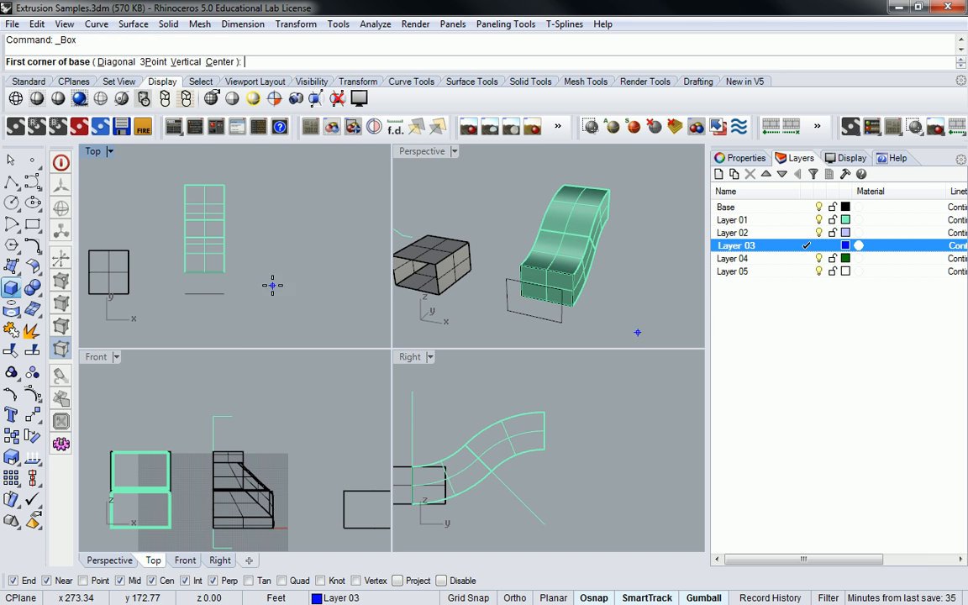
{"action": "left_click", "coordinate": [267, 294]}
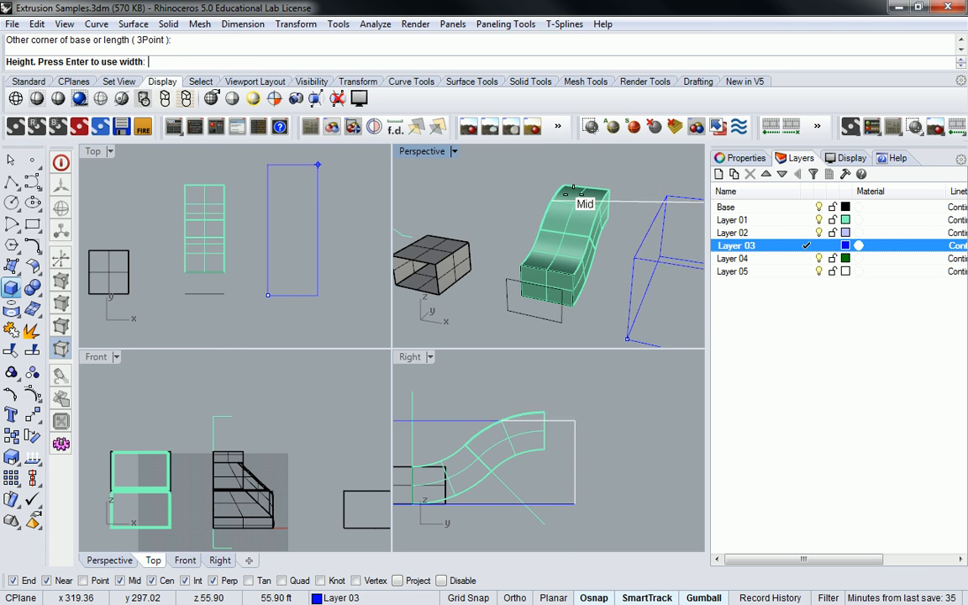
{"action": "left_click", "coordinate": [647, 179]}
{"action": "right_click_drag", "start_coordinate": [622, 211], "coordinate": [626, 239]}
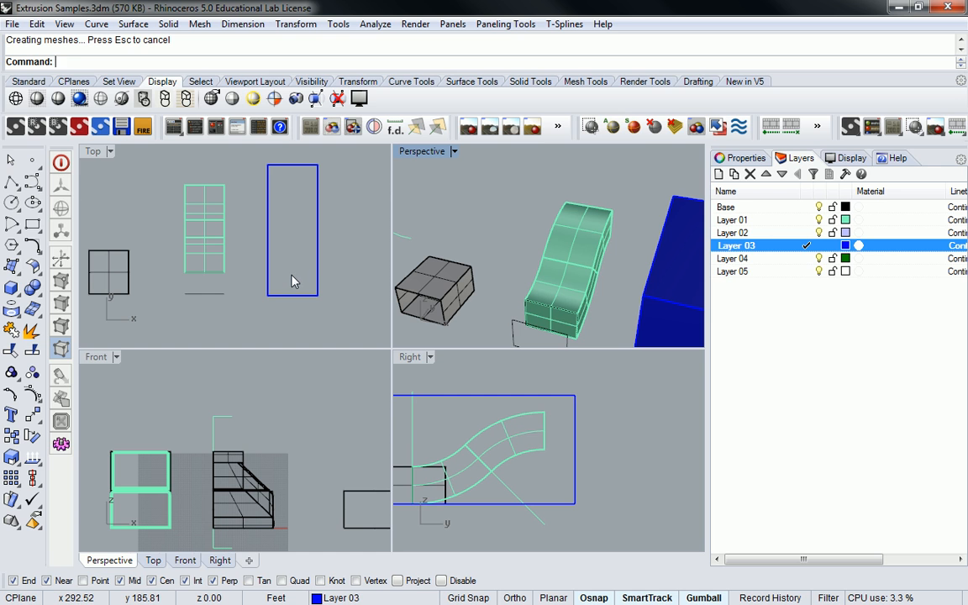
- With snap projection on, move the blue box so its lower-left plan corner meets the S-shaped form's lower-right plan corner
{"action": "type", "text": "move"}
{"action": "key", "text": "Return"}
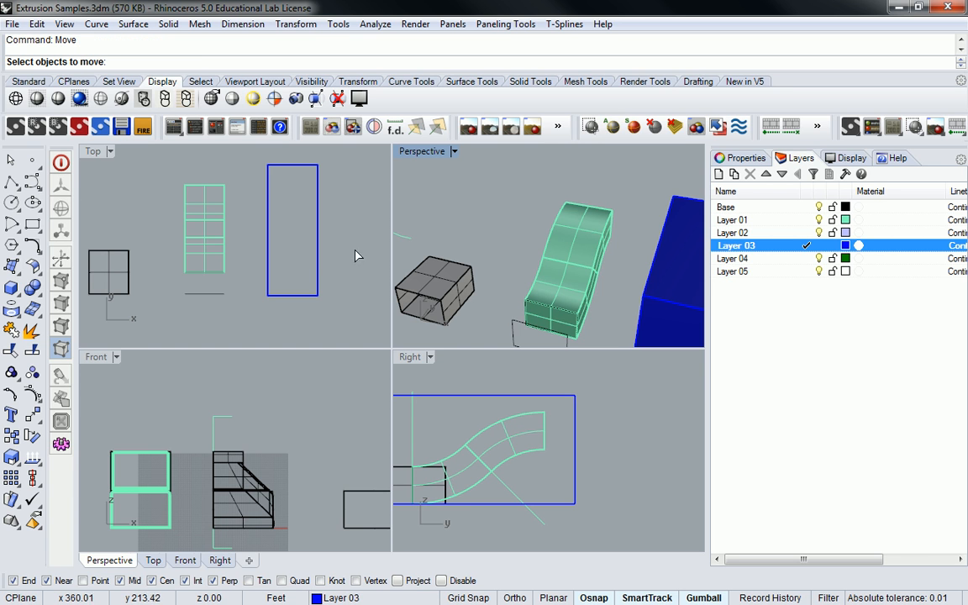
{"action": "left_click", "coordinate": [321, 275]}
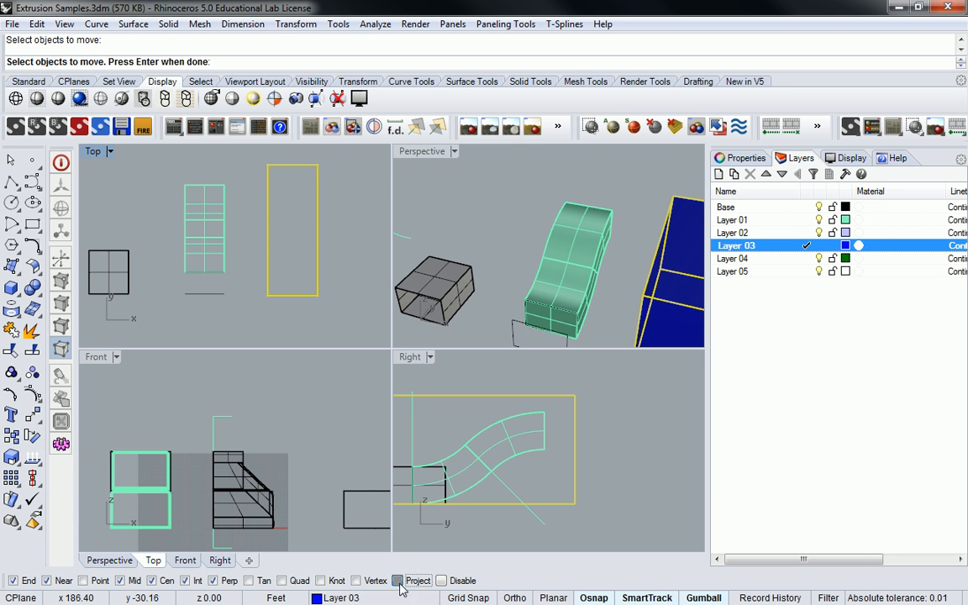
{"action": "key", "text": "Return"}
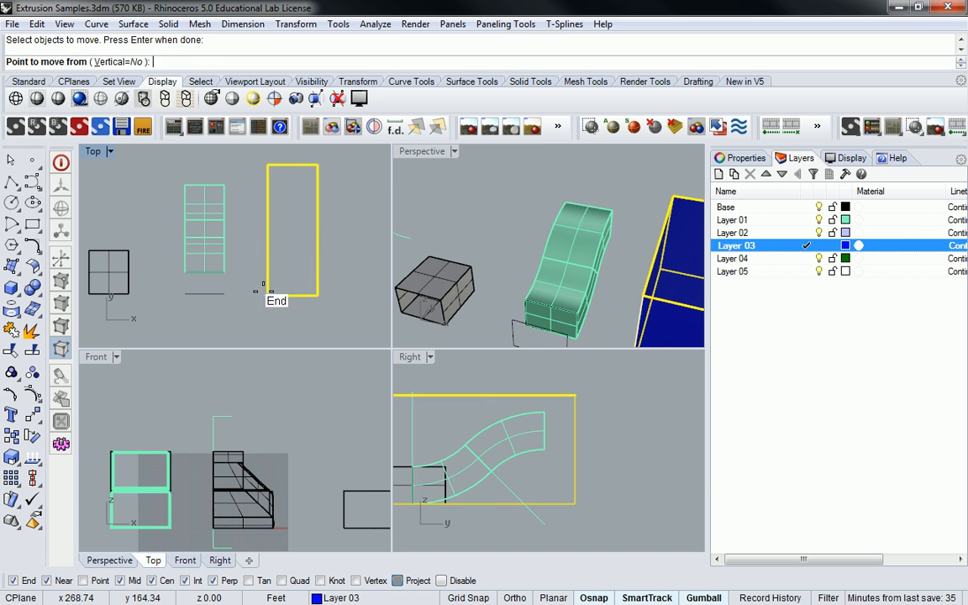
{"action": "left_click", "coordinate": [267, 294]}
{"action": "left_click", "coordinate": [226, 274]}
- Rotate the box about the shared corner, from its long edge to the midpoint of the S-shaped form's far edge
{"action": "right_click_drag", "start_coordinate": [527, 227], "coordinate": [605, 215]}
{"action": "right_click_drag", "start_coordinate": [232, 218], "coordinate": [233, 235]}
{"action": "type", "text": "Rot"}
{"action": "key", "text": "Return"}
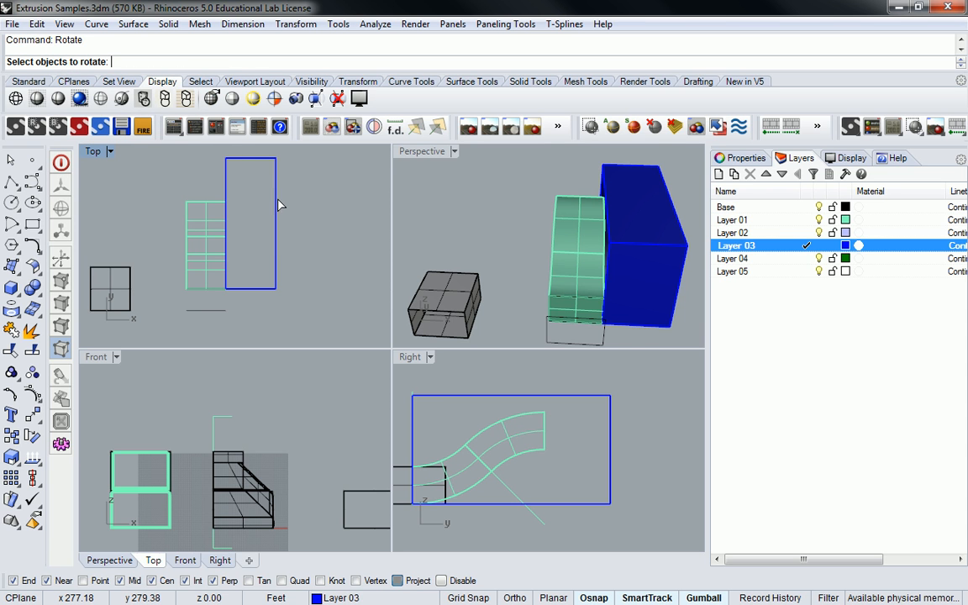
{"action": "left_click", "coordinate": [276, 206]}
{"action": "key", "text": "Return"}
{"action": "left_click", "coordinate": [224, 289]}
{"action": "scroll", "coordinate": [234, 235], "scroll_direction": "up", "scroll_amount": 3}
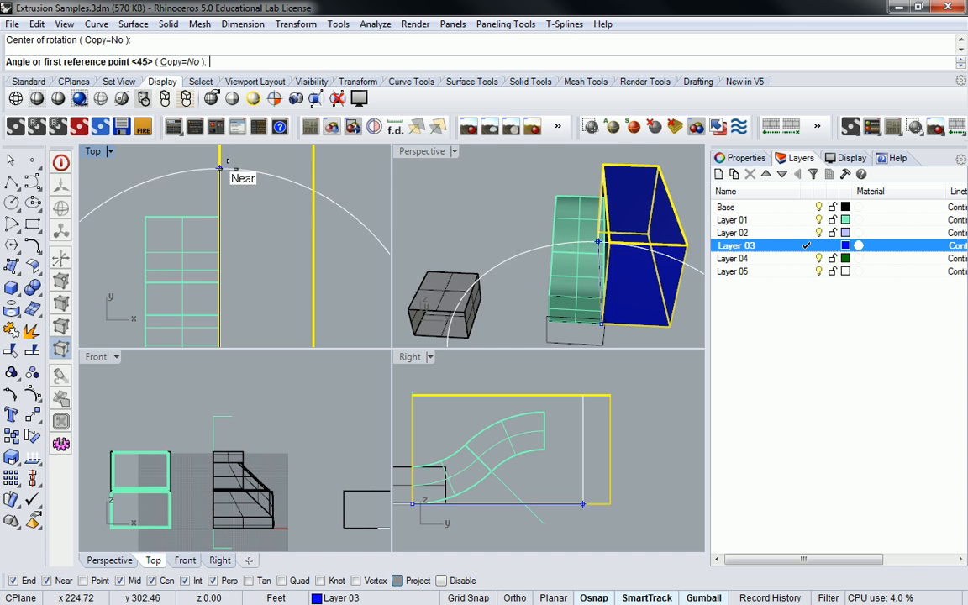
{"action": "left_click", "coordinate": [219, 169]}
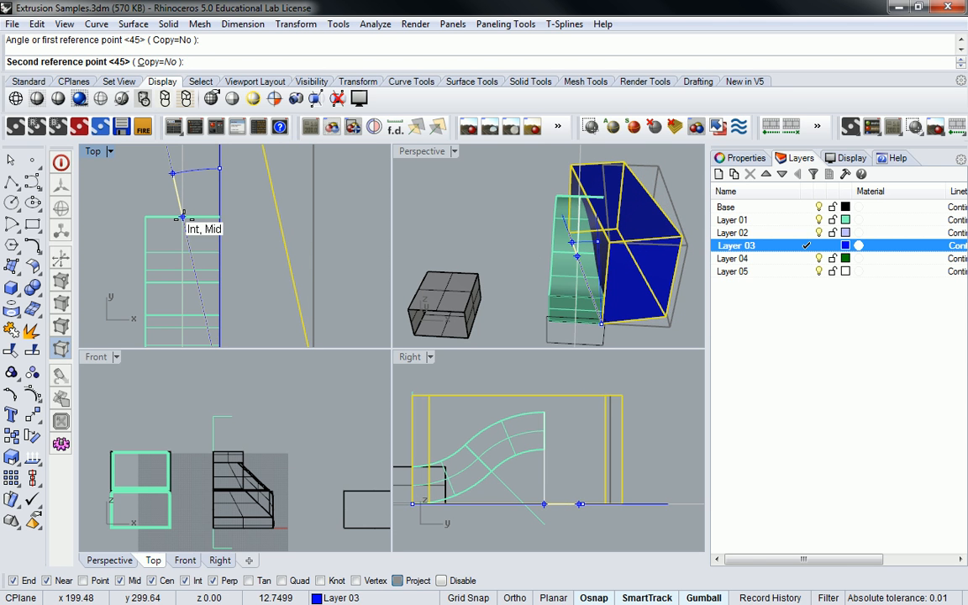
{"action": "left_click", "coordinate": [182, 218]}
- Subtract the rotated box from the S-shaped form with BooleanDifference, deleting the input objects
{"action": "scroll", "coordinate": [191, 227], "scroll_direction": "down", "scroll_amount": 4}
{"action": "right_click_drag", "start_coordinate": [538, 243], "coordinate": [512, 247]}
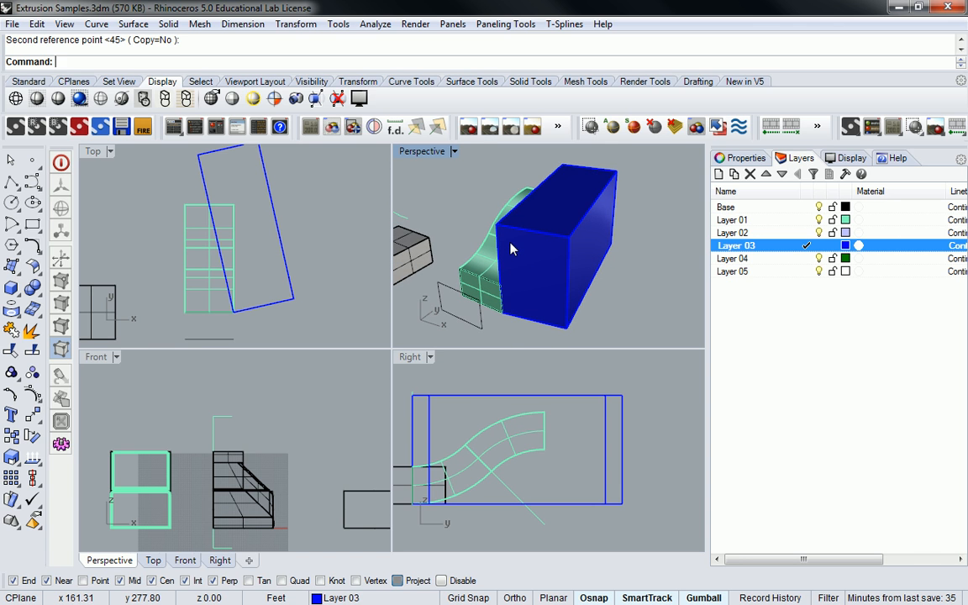
{"action": "type", "text": "oleanDifference"}
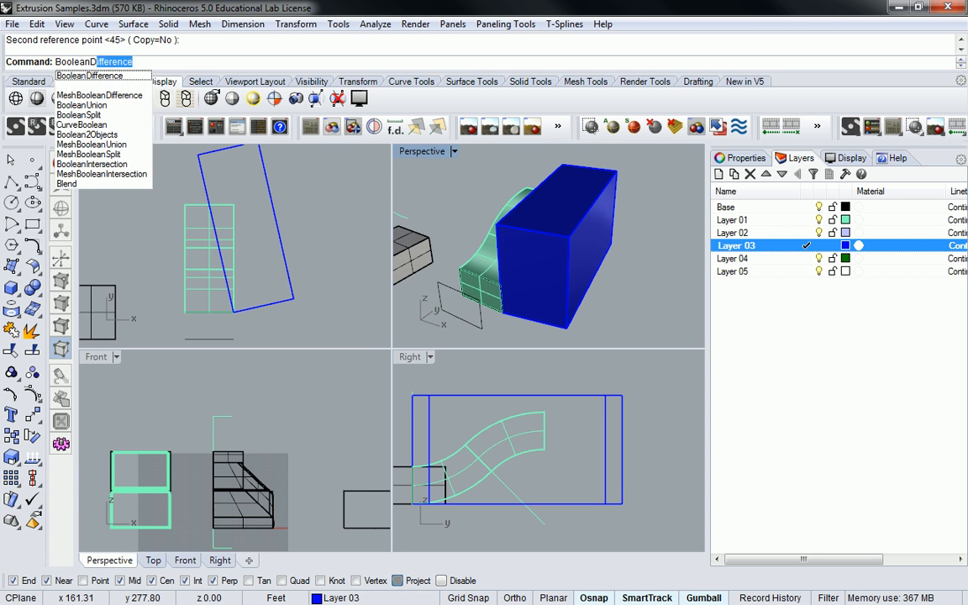
{"action": "key", "text": "Return"}
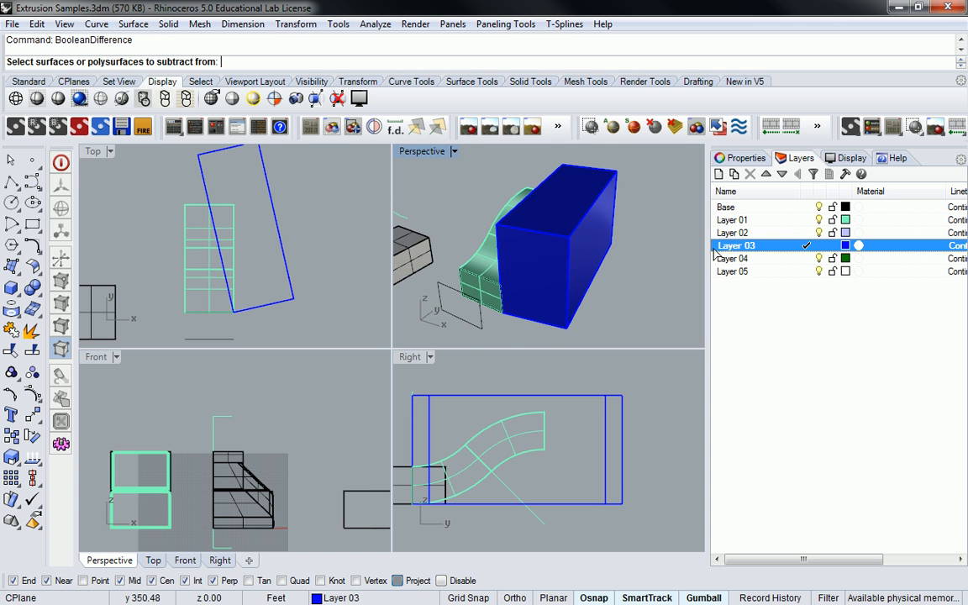
{"action": "right_click_drag", "start_coordinate": [469, 255], "coordinate": [476, 202], "text": "shift"}
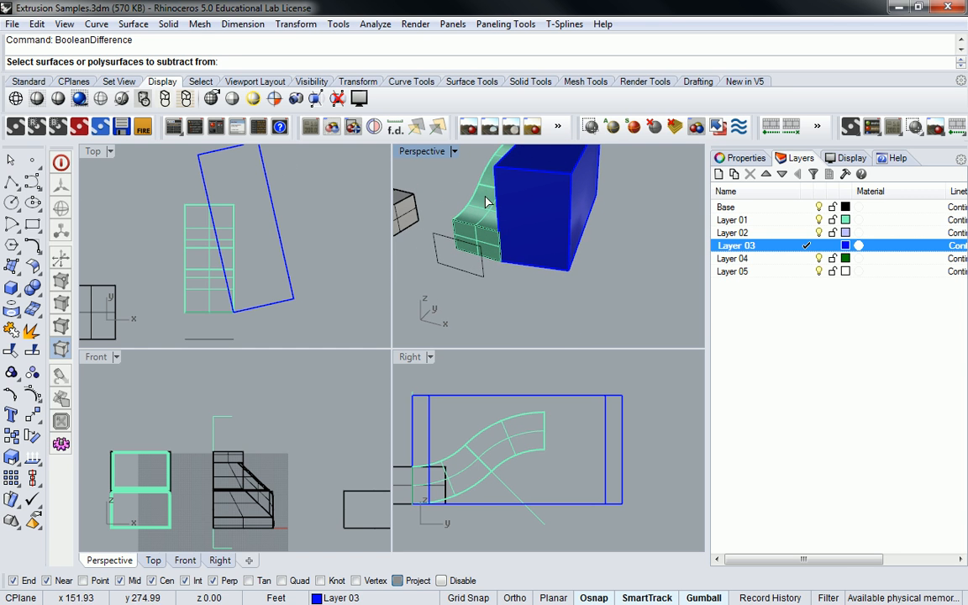
{"action": "left_click", "coordinate": [487, 189]}
{"action": "key", "text": "Return"}
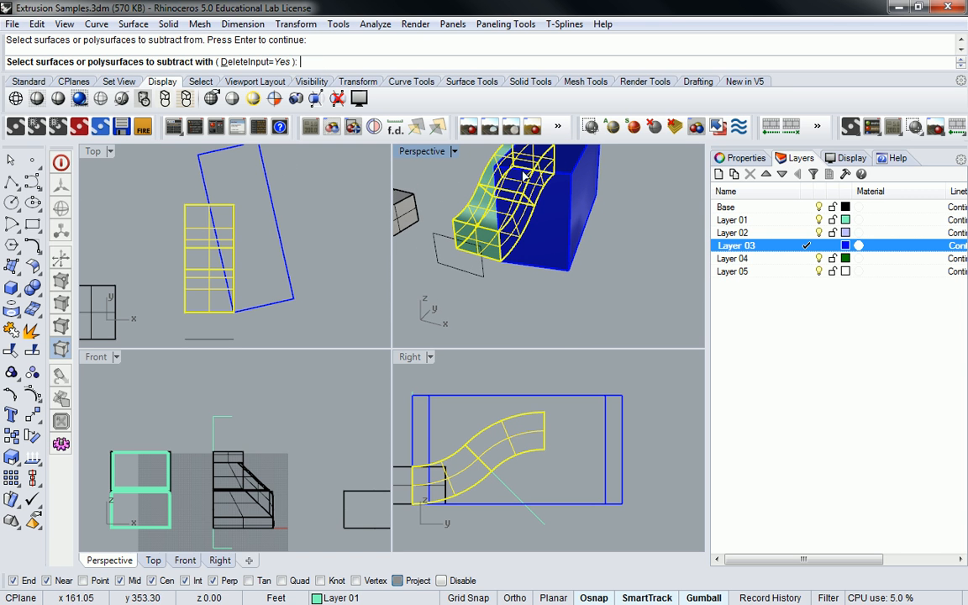
{"action": "left_click", "coordinate": [584, 198]}
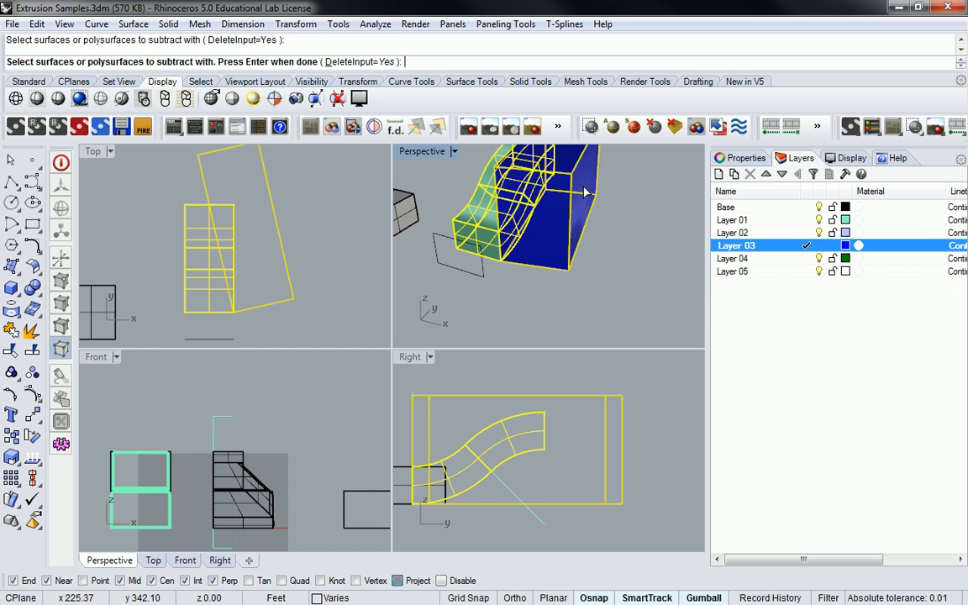
{"action": "key", "text": "Return"}
- Loft between the free-standing rectangle and the rectangle on the S-shaped form's end, using the Normal style without simplifying
{"action": "right_click_drag", "start_coordinate": [487, 166], "coordinate": [472, 330]}
{"action": "double_click", "coordinate": [422, 154]}
{"action": "scroll", "coordinate": [479, 222], "scroll_direction": "down", "scroll_amount": 6}
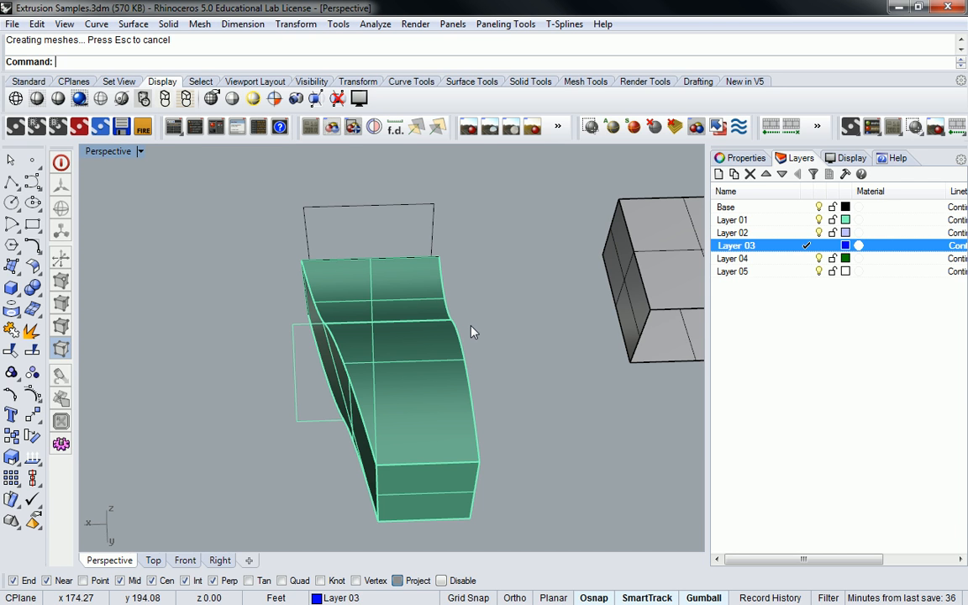
{"action": "right_click_drag", "start_coordinate": [470, 331], "coordinate": [529, 328]}
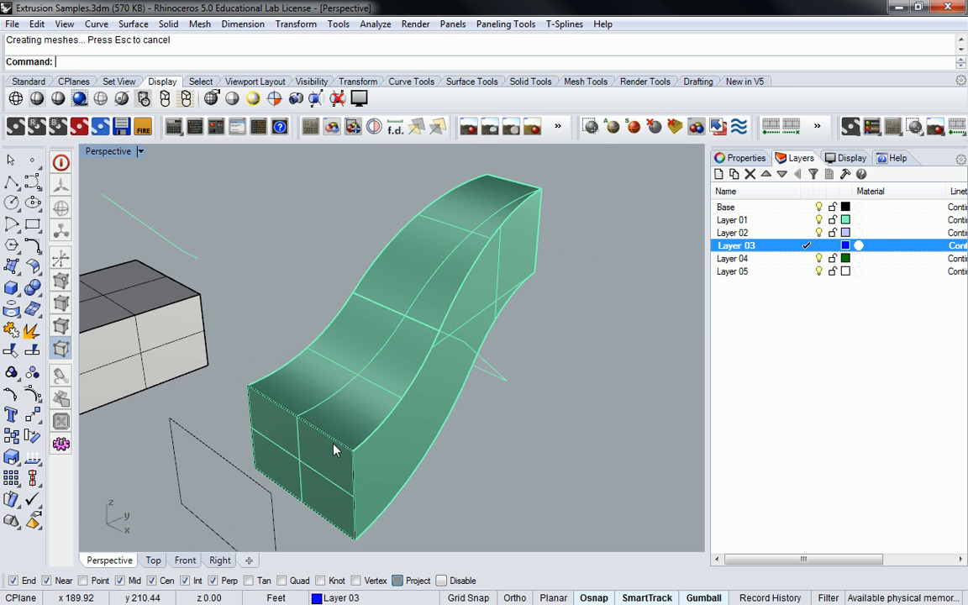
{"action": "right_click_drag", "start_coordinate": [333, 445], "coordinate": [248, 411]}
{"action": "left_click", "coordinate": [248, 407]}
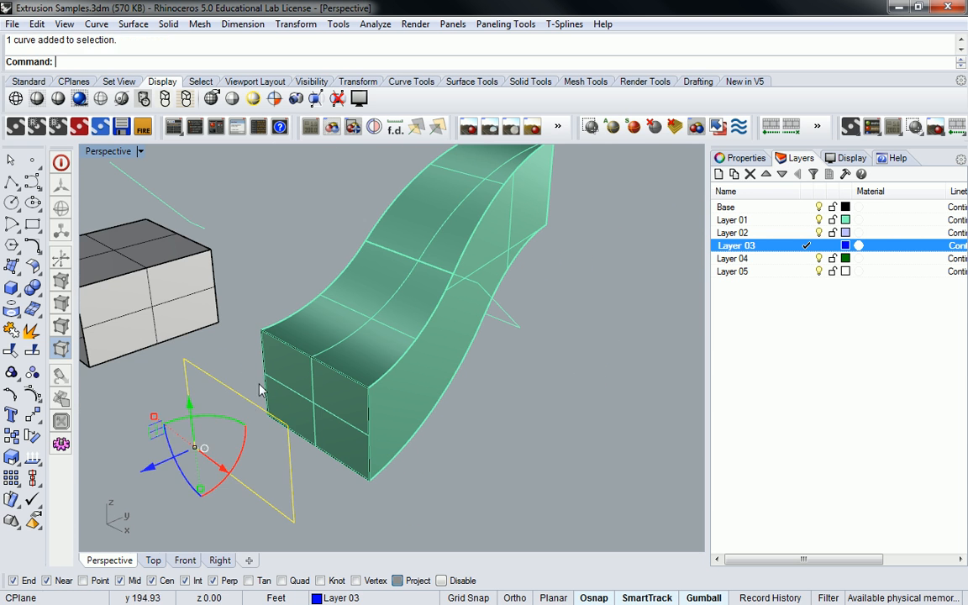
{"action": "left_click", "coordinate": [289, 354]}
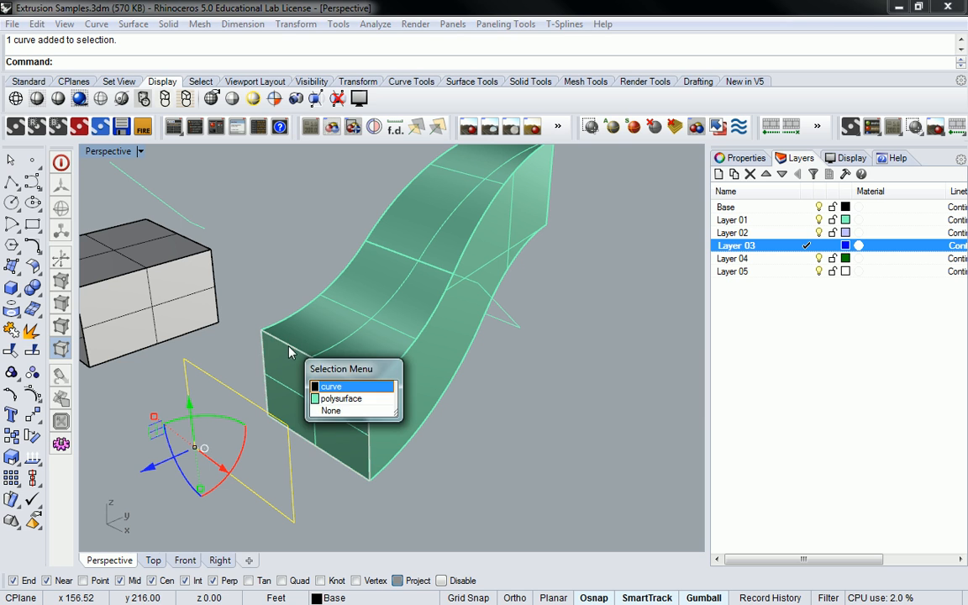
{"action": "left_click", "coordinate": [367, 384]}
{"action": "type", "text": "Loft"}
{"action": "key", "text": "Return"}
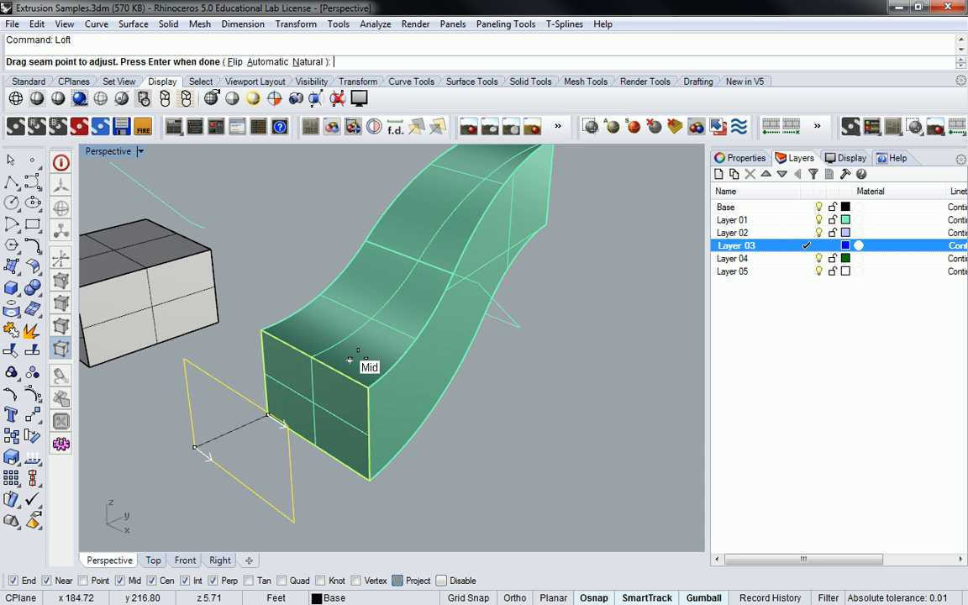
{"action": "key", "text": "Return"}
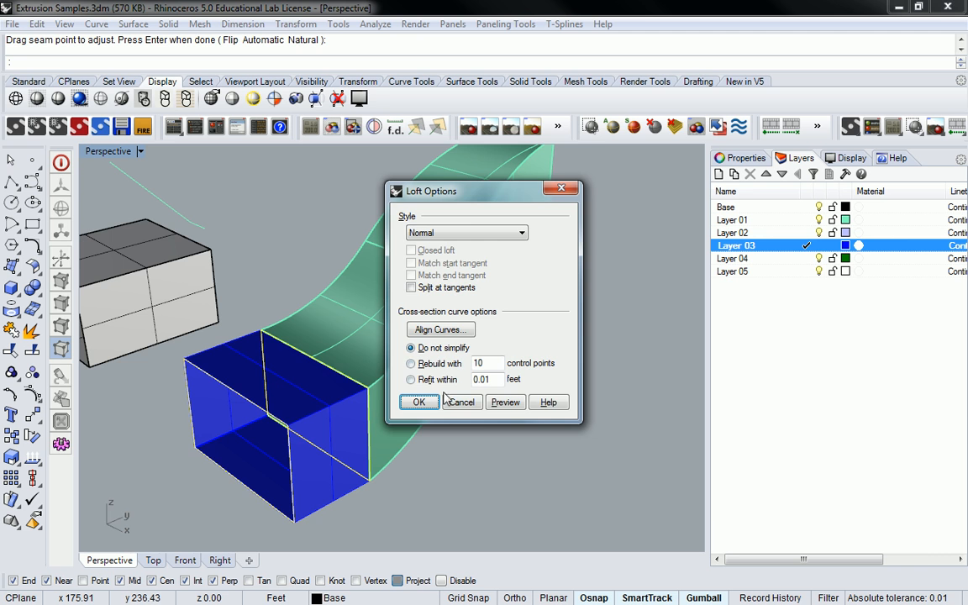
{"action": "left_click", "coordinate": [417, 401]}
- Inspect how the lofted extension meets the S-shaped form, and undo the loft
{"action": "right_click_drag", "start_coordinate": [304, 399], "coordinate": [433, 410]}
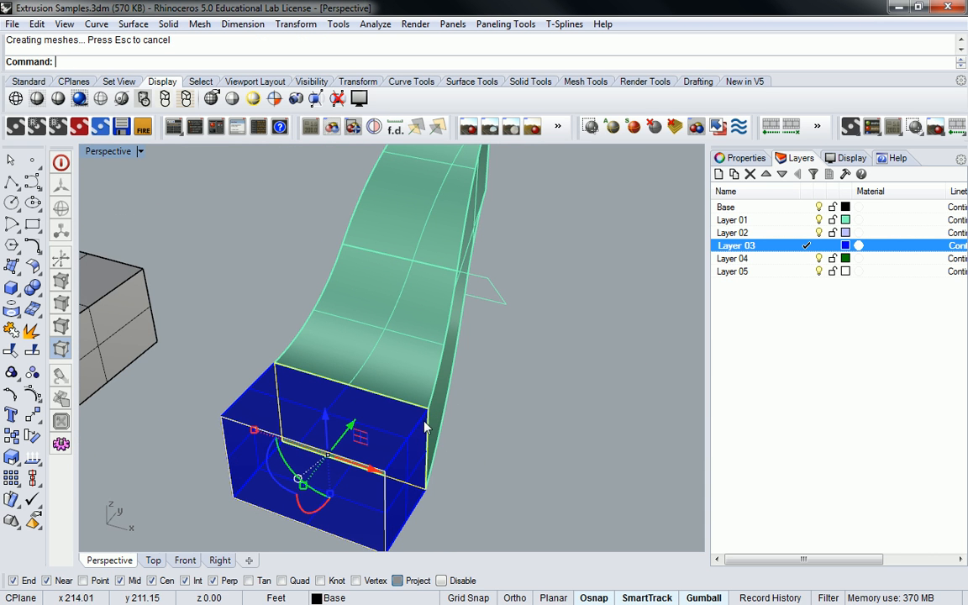
{"action": "right_click_drag", "start_coordinate": [477, 168], "coordinate": [391, 348], "text": "shift"}
{"action": "key", "text": "Escape"}
{"action": "scroll", "coordinate": [459, 299], "scroll_direction": "down", "scroll_amount": 6}
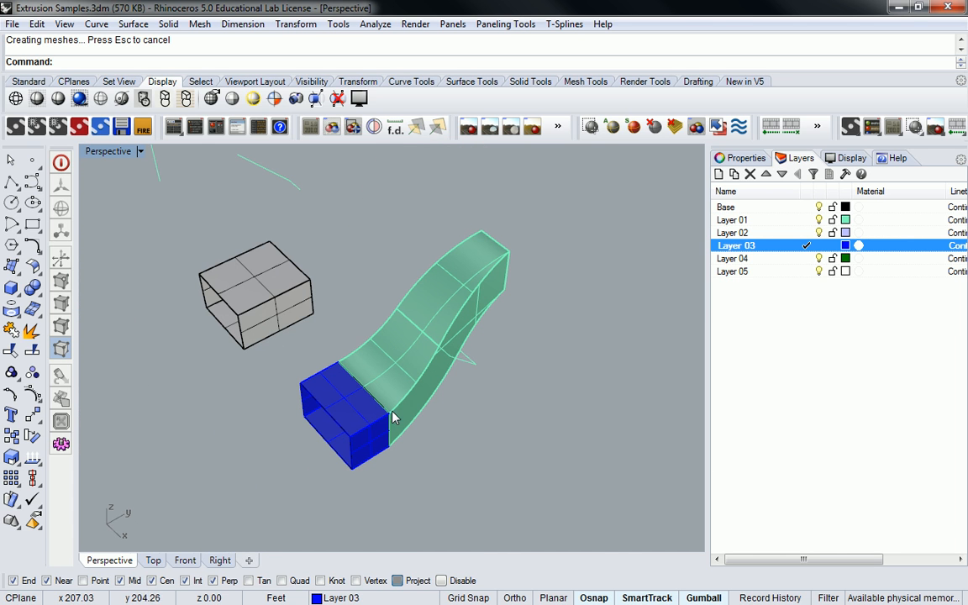
{"action": "scroll", "coordinate": [390, 424], "scroll_direction": "up", "scroll_amount": 2}
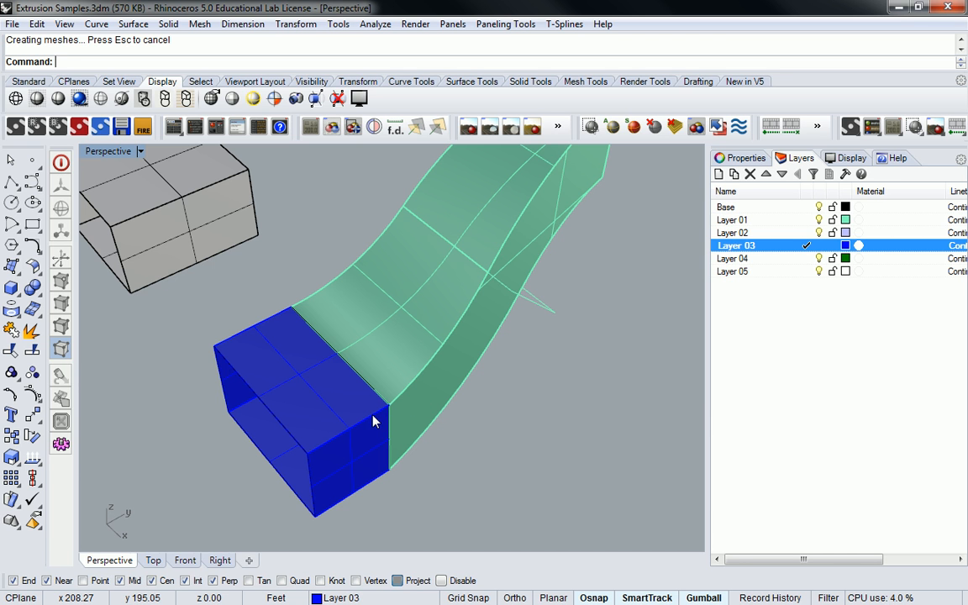
{"action": "key", "text": "ctrl+z"}
- Try a FilletSrf with radius 3.00 between the form's flat cut side and its upper curved surface, and undo it
{"action": "right_click_drag", "start_coordinate": [374, 417], "coordinate": [476, 385]}
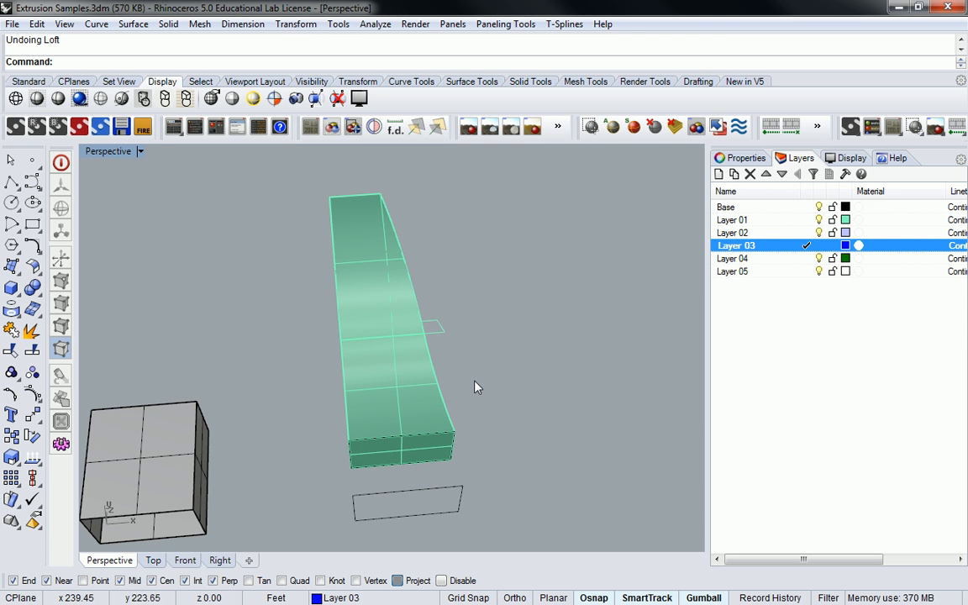
{"action": "right_click_drag", "start_coordinate": [475, 387], "coordinate": [403, 311]}
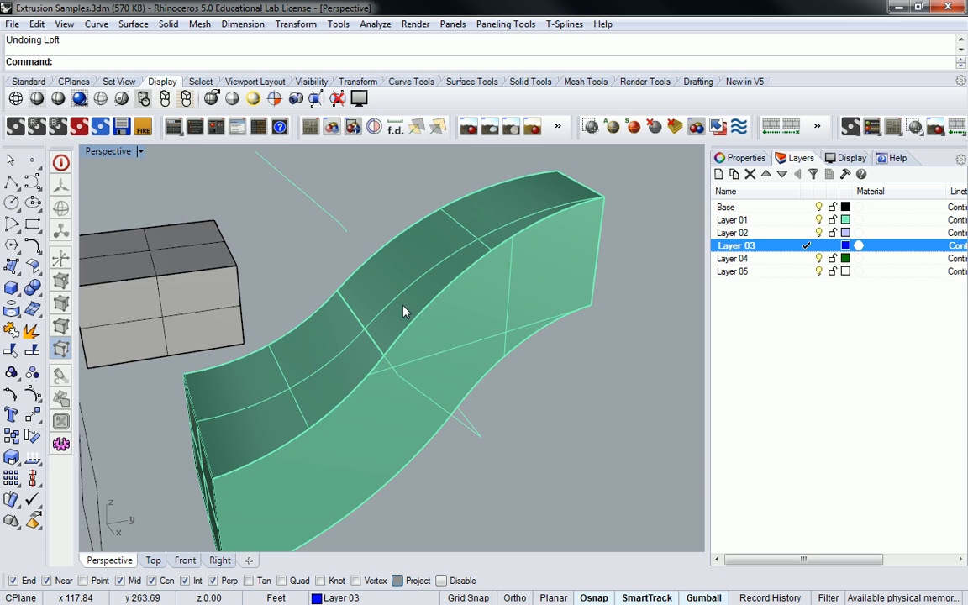
{"action": "key", "text": "Up"}
{"action": "key", "text": "Return"}
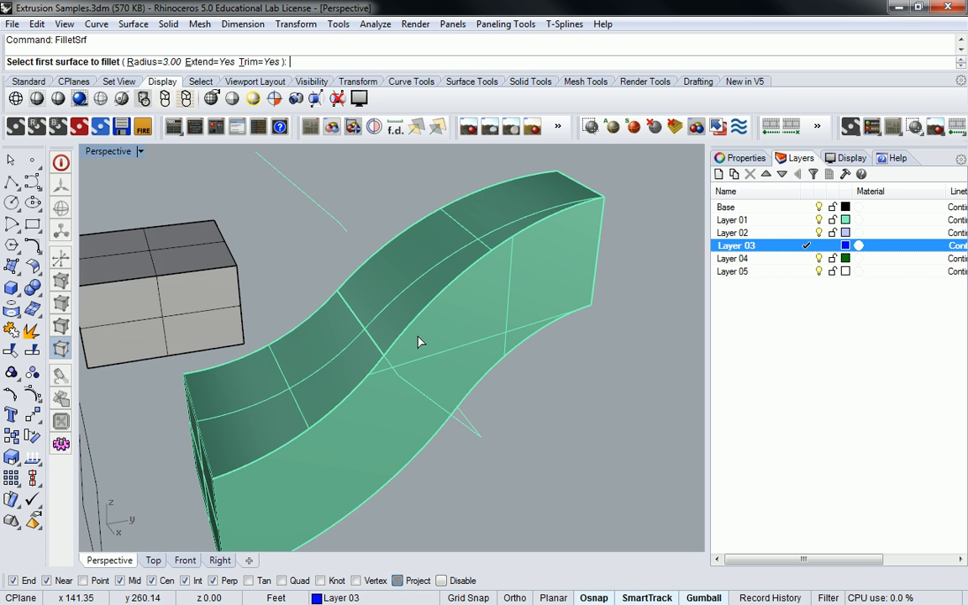
{"action": "right_click_drag", "start_coordinate": [281, 293], "coordinate": [336, 281], "text": "shift"}
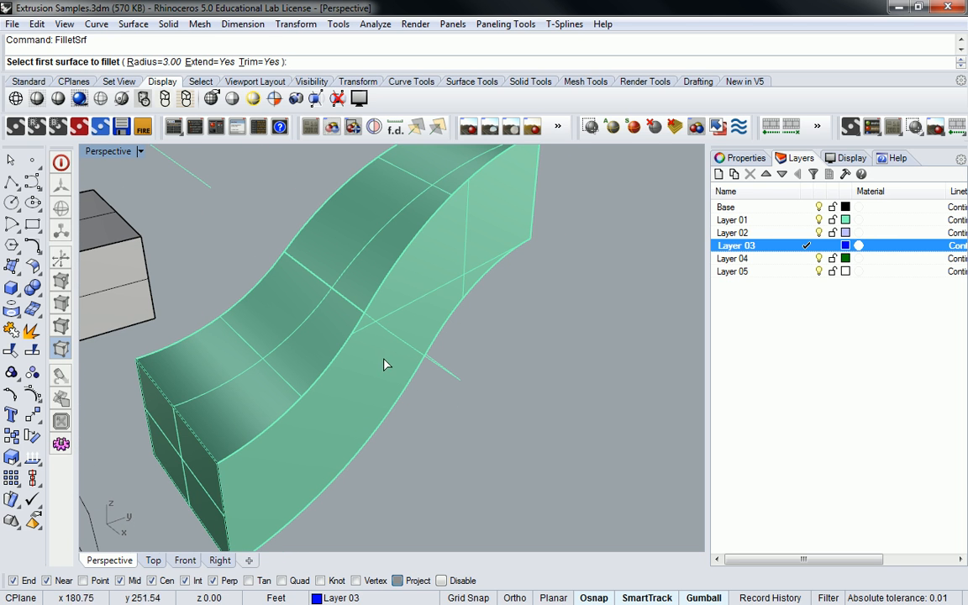
{"action": "left_click", "coordinate": [427, 300]}
{"action": "left_click", "coordinate": [383, 223]}
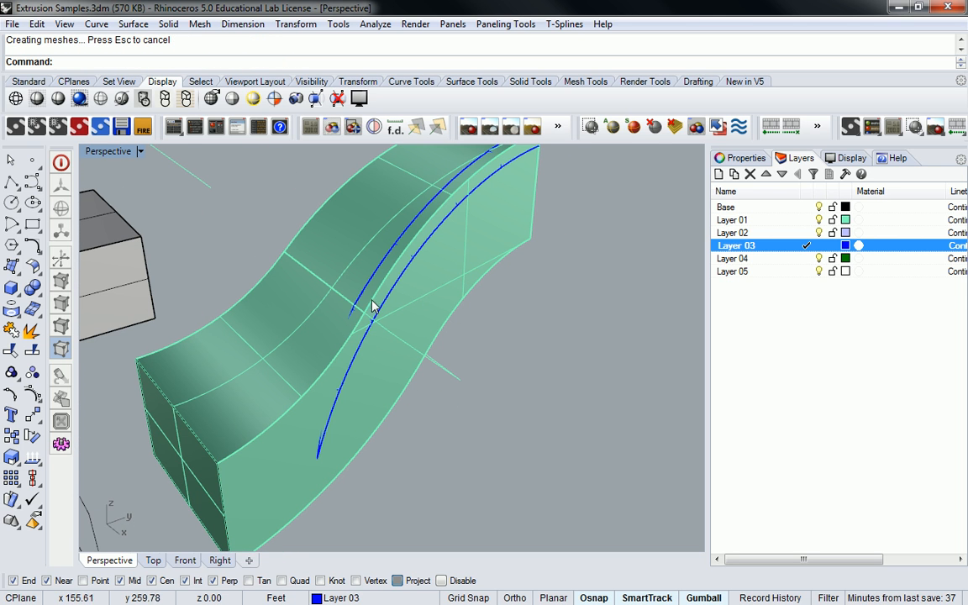
{"action": "left_click", "coordinate": [345, 275]}
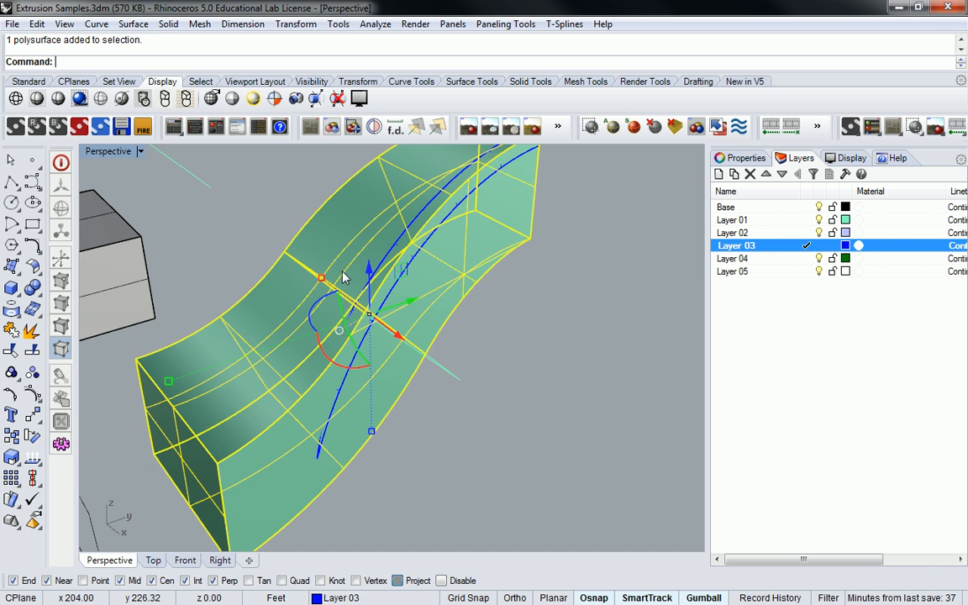
{"action": "key", "text": "Escape"}
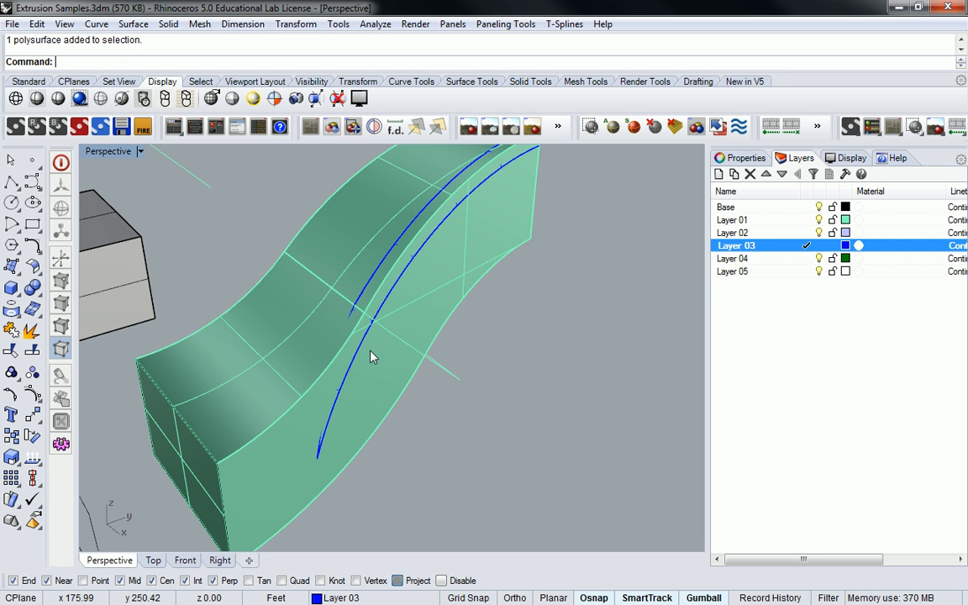
{"action": "key", "text": "ctrl+z"}
{"action": "left_click", "coordinate": [390, 290]}
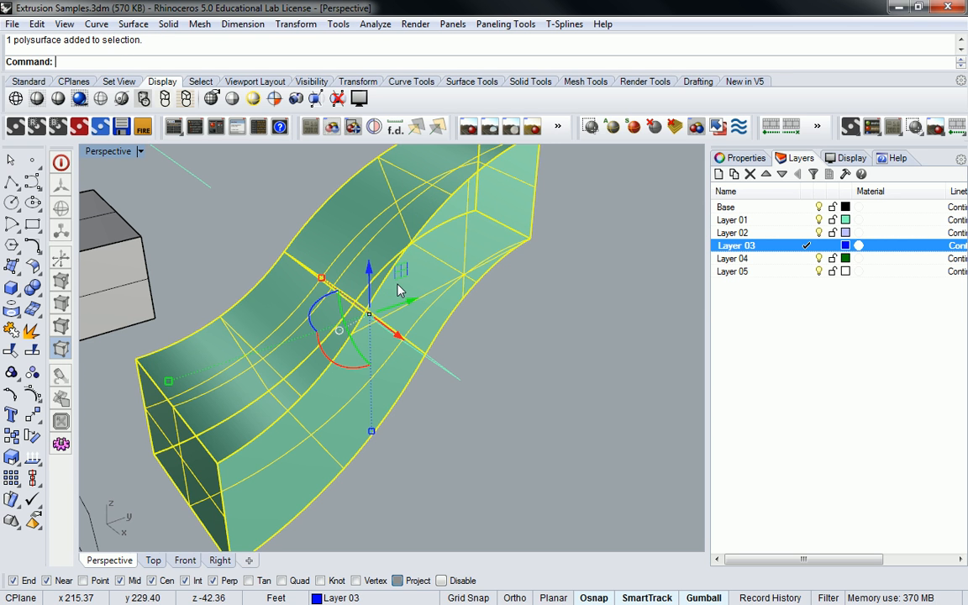
{"action": "type", "text": "BooleanU"}
{"action": "key", "text": "Return"}
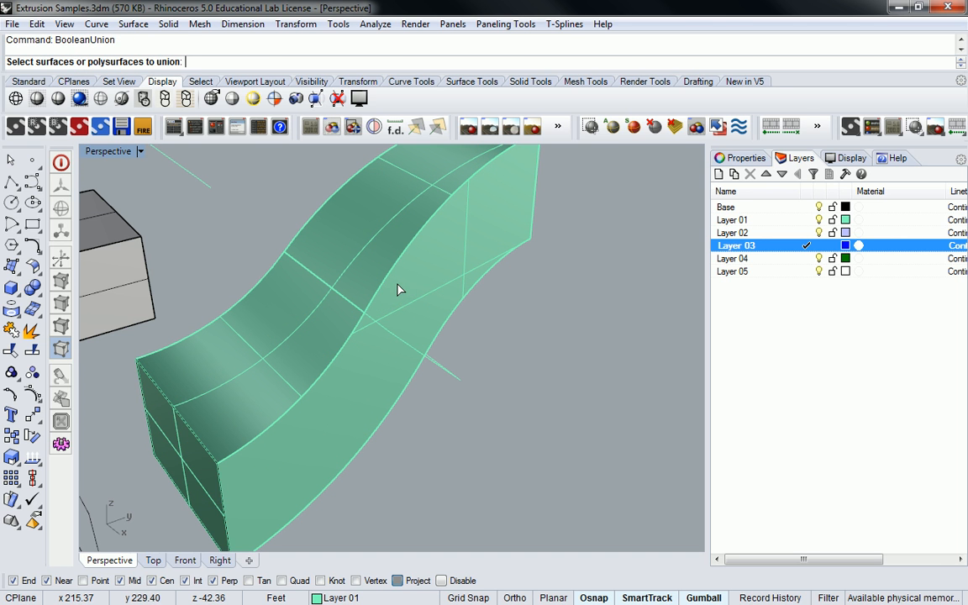
{"action": "key", "text": "Escape"}
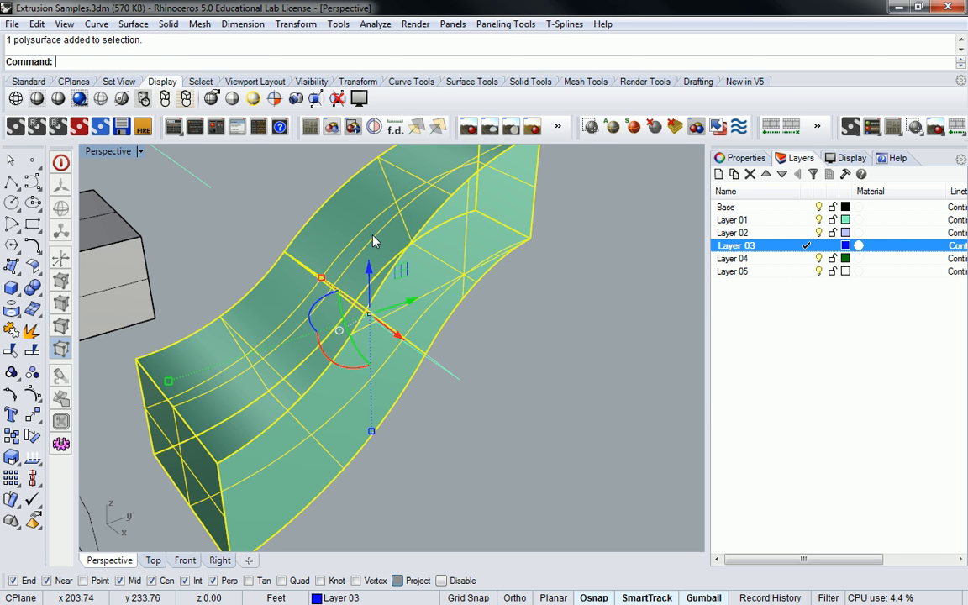
- Merge all coplanar faces of the cut S-shaped polysurface with MergeAllFaces
{"action": "type", "text": "MergeAllFaces"}
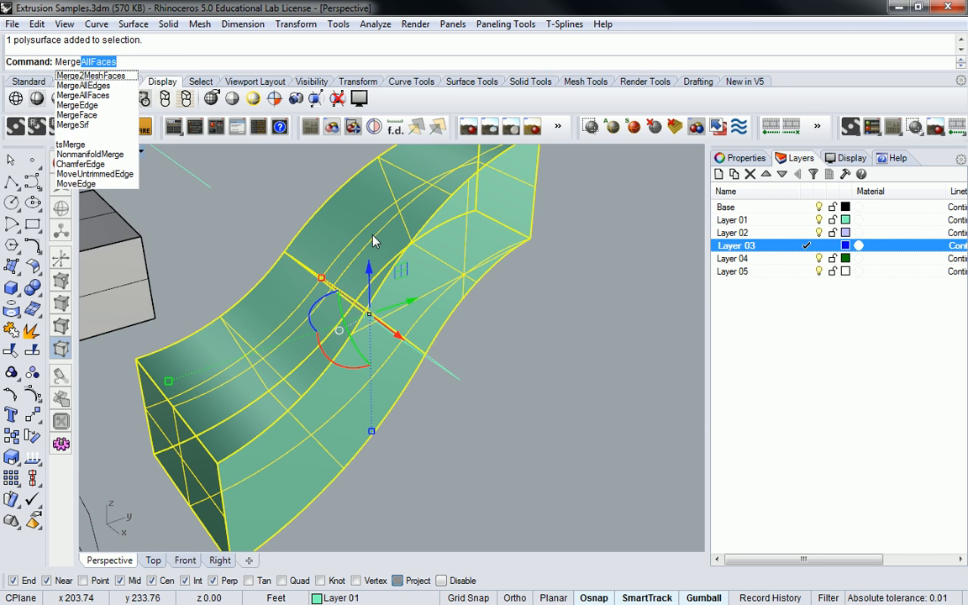
{"action": "key", "text": "Return"}
{"action": "right_click_drag", "start_coordinate": [373, 241], "coordinate": [463, 304]}
{"action": "left_click", "coordinate": [351, 320]}
{"action": "key", "text": "Escape"}
- Apply FilletSrf with radius 3.00 between the merged form's flat cut side and its farther upper curved surface
{"action": "scroll", "coordinate": [326, 273], "scroll_direction": "up", "scroll_amount": 4}
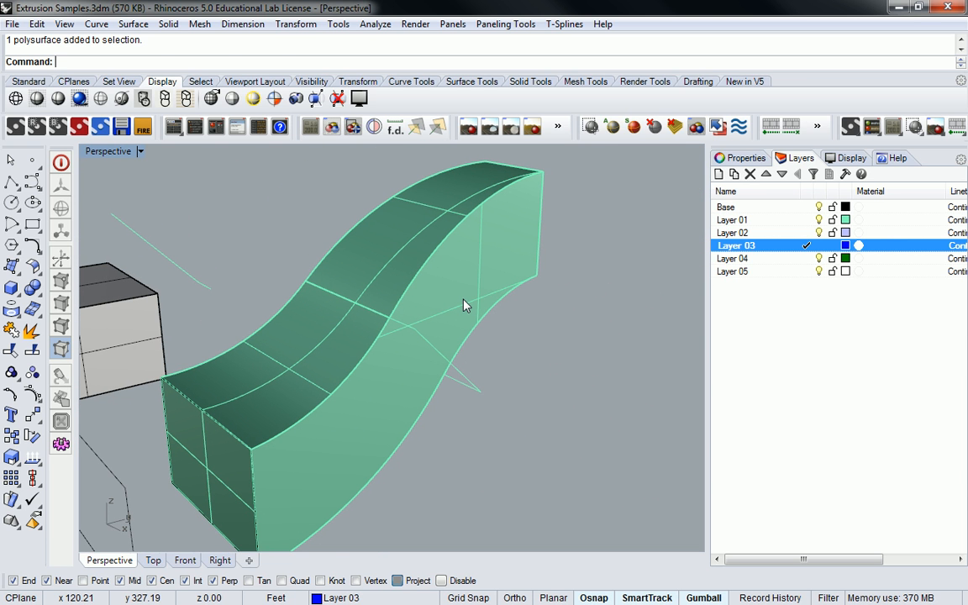
{"action": "type", "text": "FilletSrf"}
{"action": "key", "text": "Return"}
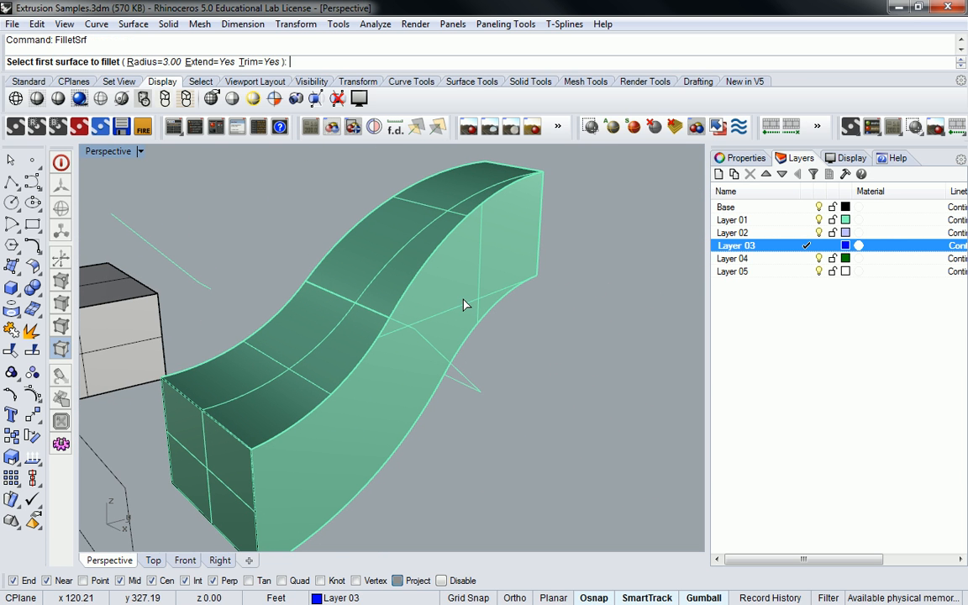
{"action": "left_click", "coordinate": [466, 304]}
{"action": "left_click", "coordinate": [412, 246]}
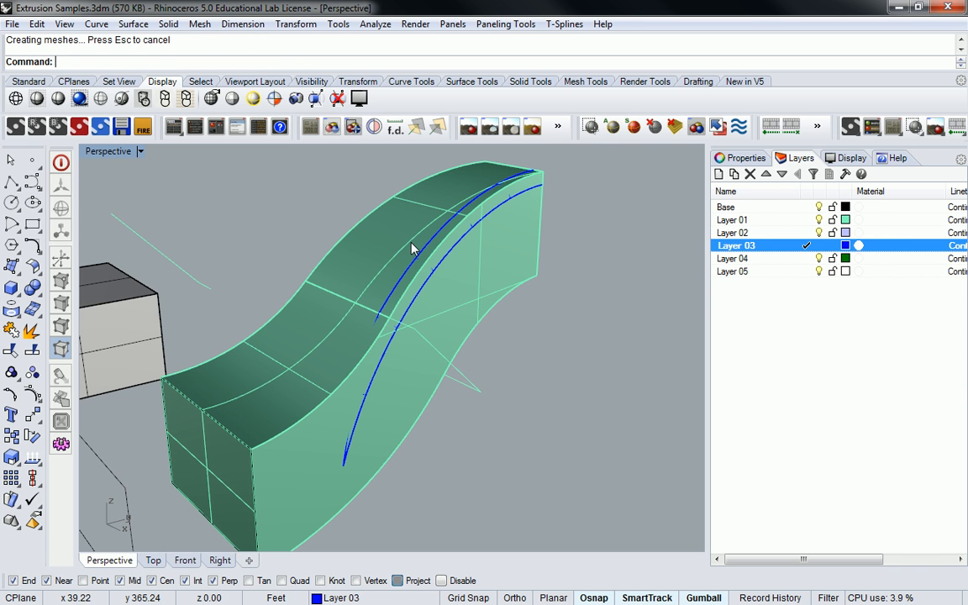
- Apply FilletSrf with radius 3.00 between the form's flat cut side and its nearer upper curved surface
{"action": "key", "text": "Return"}
{"action": "left_click", "coordinate": [331, 405]}
{"action": "left_click", "coordinate": [306, 383]}
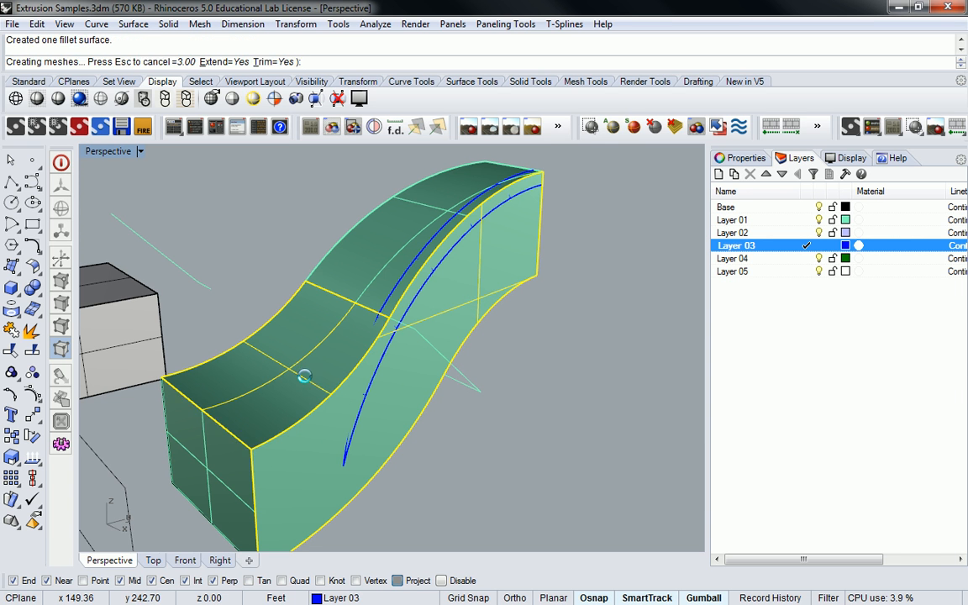
{"action": "right_click_drag", "start_coordinate": [346, 326], "coordinate": [400, 356]}
{"action": "scroll", "coordinate": [417, 339], "scroll_direction": "up", "scroll_amount": 6}
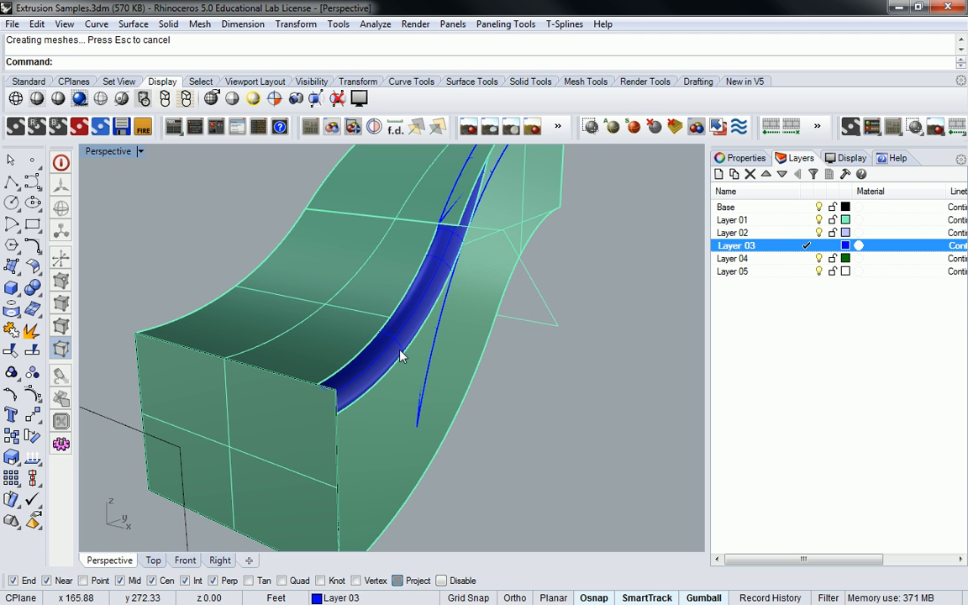
{"action": "right_click_drag", "start_coordinate": [436, 334], "coordinate": [406, 330], "text": "ctrl"}
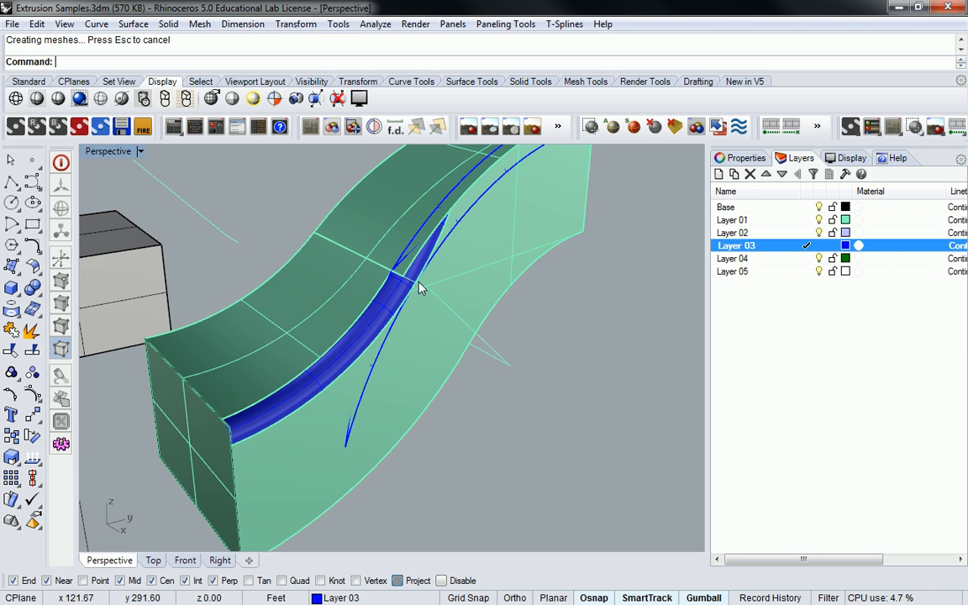
- Trim off the form's sharp upper edge along the flat cut side, using both fillet surfaces as cutting objects
{"action": "type", "text": "Trim"}
{"action": "key", "text": "Return"}
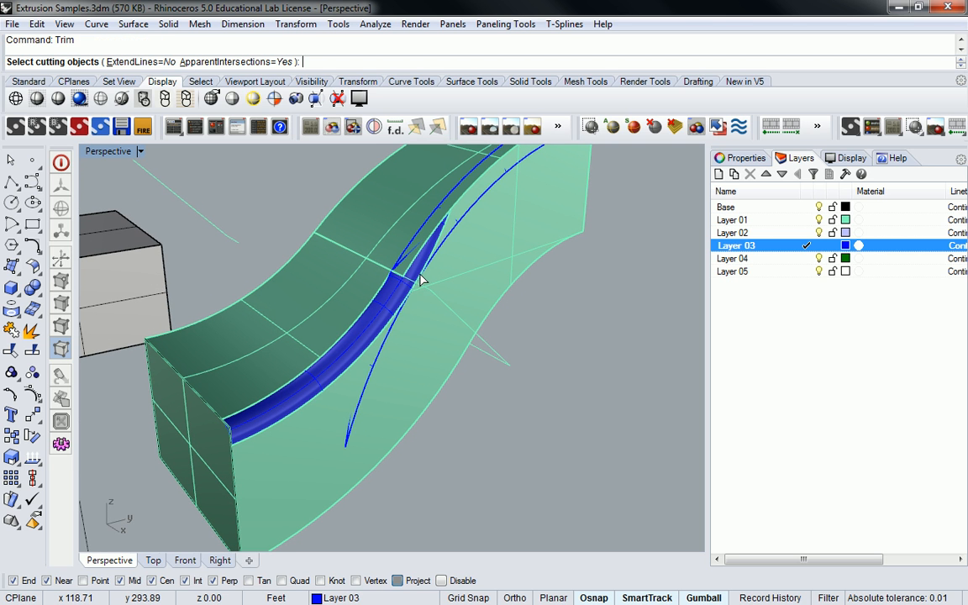
{"action": "scroll", "coordinate": [421, 268], "scroll_direction": "up", "scroll_amount": 2}
{"action": "left_click", "coordinate": [421, 262]}
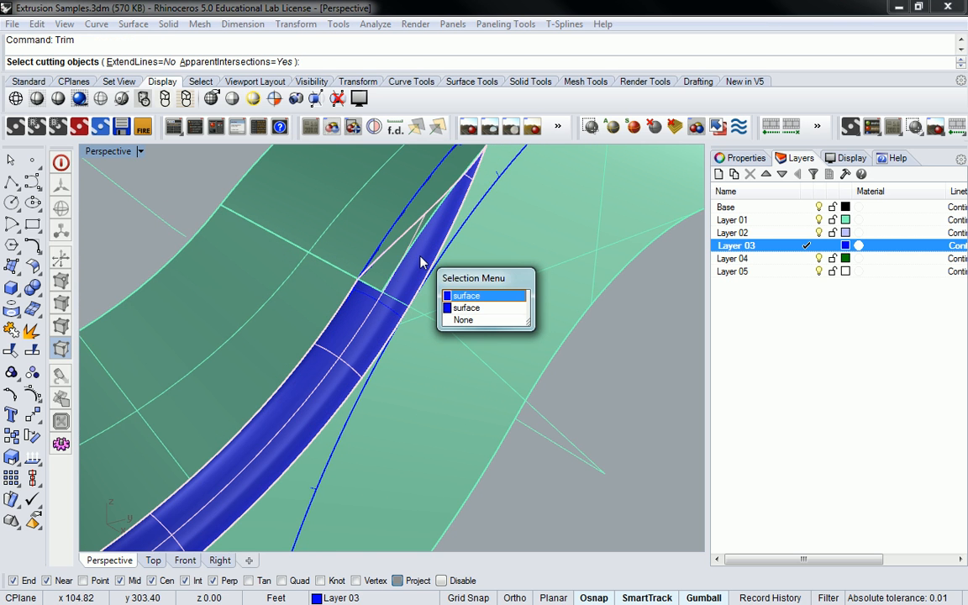
{"action": "left_click", "coordinate": [476, 296]}
{"action": "scroll", "coordinate": [464, 264], "scroll_direction": "down", "scroll_amount": 3}
{"action": "right_click_drag", "start_coordinate": [465, 264], "coordinate": [493, 254]}
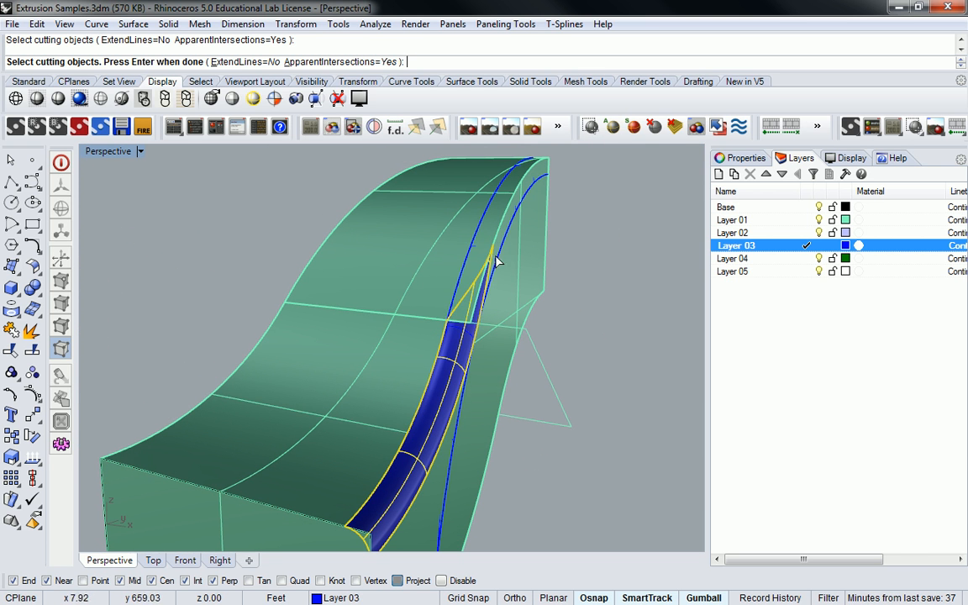
{"action": "left_click", "coordinate": [515, 231]}
{"action": "scroll", "coordinate": [504, 231], "scroll_direction": "up", "scroll_amount": 3}
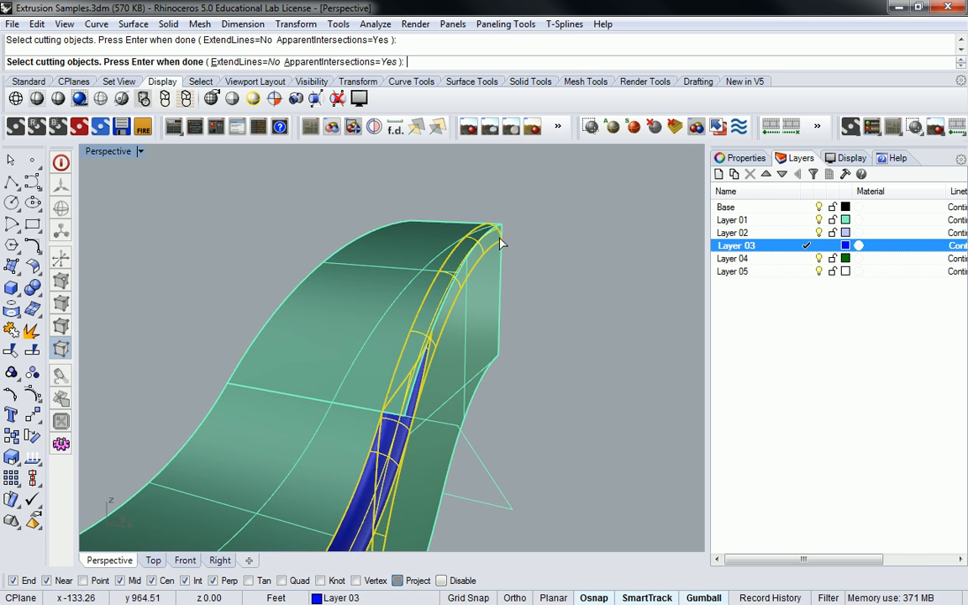
{"action": "scroll", "coordinate": [504, 227], "scroll_direction": "up", "scroll_amount": 2}
{"action": "key", "text": "Return"}
{"action": "left_click", "coordinate": [500, 225]}
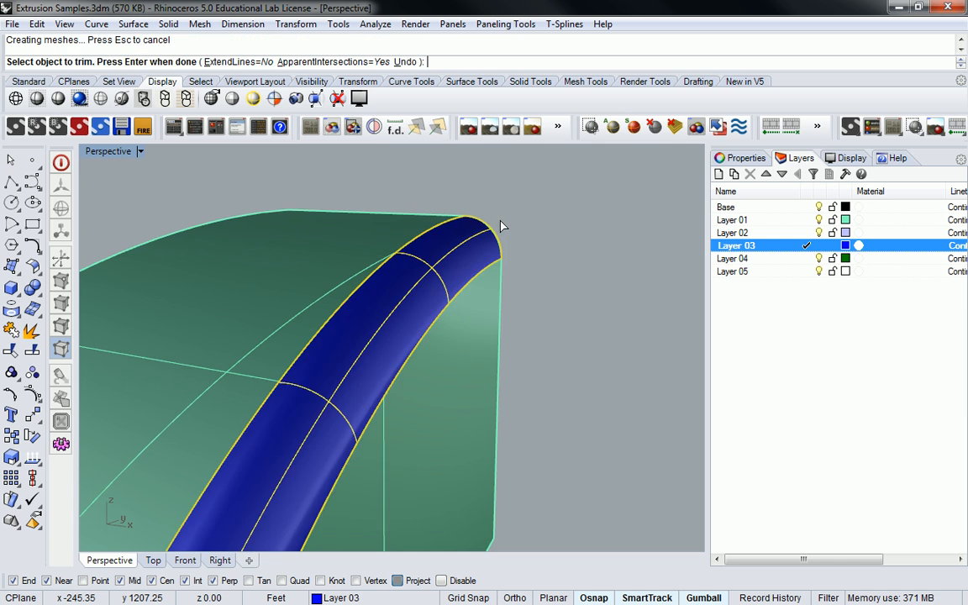
{"action": "scroll", "coordinate": [498, 234], "scroll_direction": "up", "scroll_amount": 2}
{"action": "right_click_drag", "start_coordinate": [498, 232], "coordinate": [299, 284]}
{"action": "scroll", "coordinate": [300, 285], "scroll_direction": "down", "scroll_amount": 3}
{"action": "right_click_drag", "start_coordinate": [424, 315], "coordinate": [373, 320]}
{"action": "scroll", "coordinate": [372, 320], "scroll_direction": "up", "scroll_amount": 5}
{"action": "left_click", "coordinate": [359, 288]}
{"action": "right_click_drag", "start_coordinate": [368, 292], "coordinate": [347, 391]}
{"action": "scroll", "coordinate": [364, 410], "scroll_direction": "up", "scroll_amount": 3}
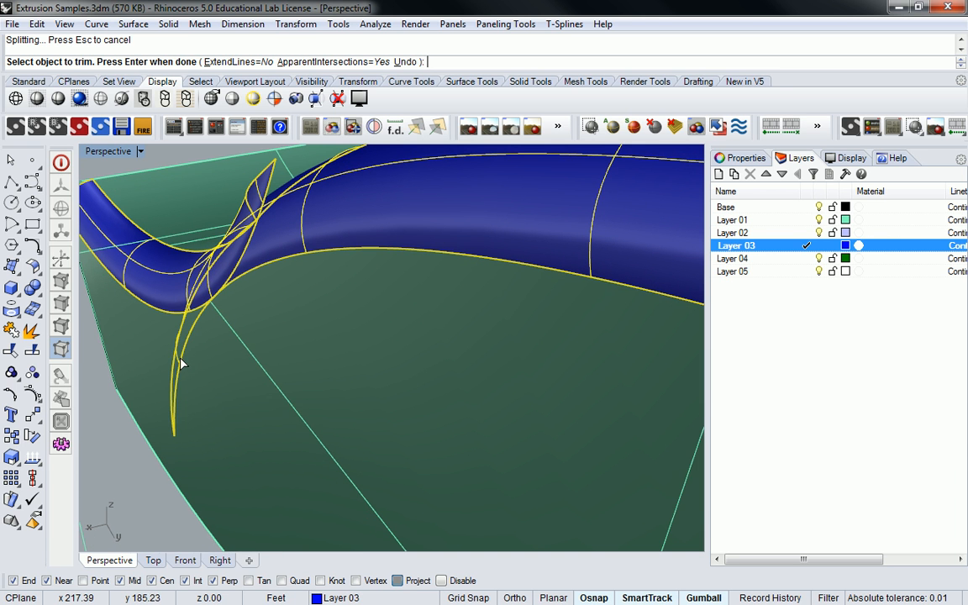
- Try to trim away the thin fillet tail that runs down the flat cut side, undoing the trims
{"action": "left_click", "coordinate": [183, 362]}
{"action": "left_click", "coordinate": [237, 413]}
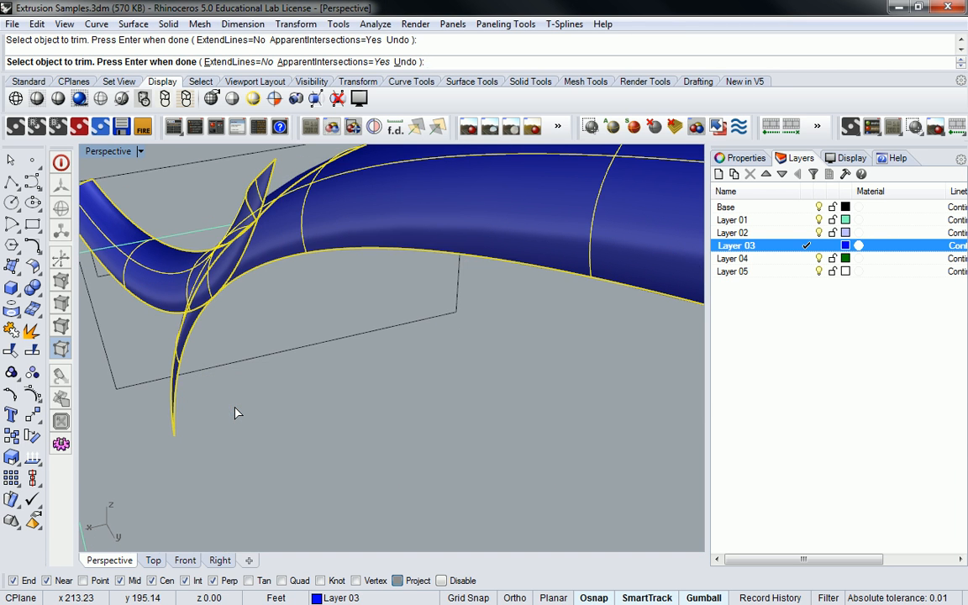
{"action": "key", "text": "ctrl+z"}
{"action": "left_click", "coordinate": [179, 363]}
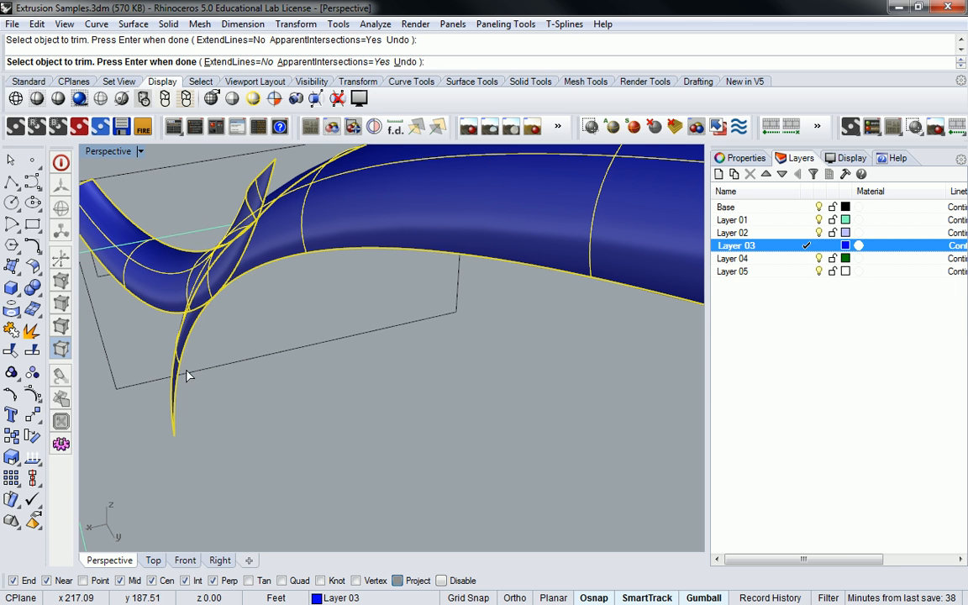
{"action": "key", "text": "ctrl+z"}
{"action": "left_click", "coordinate": [188, 350]}
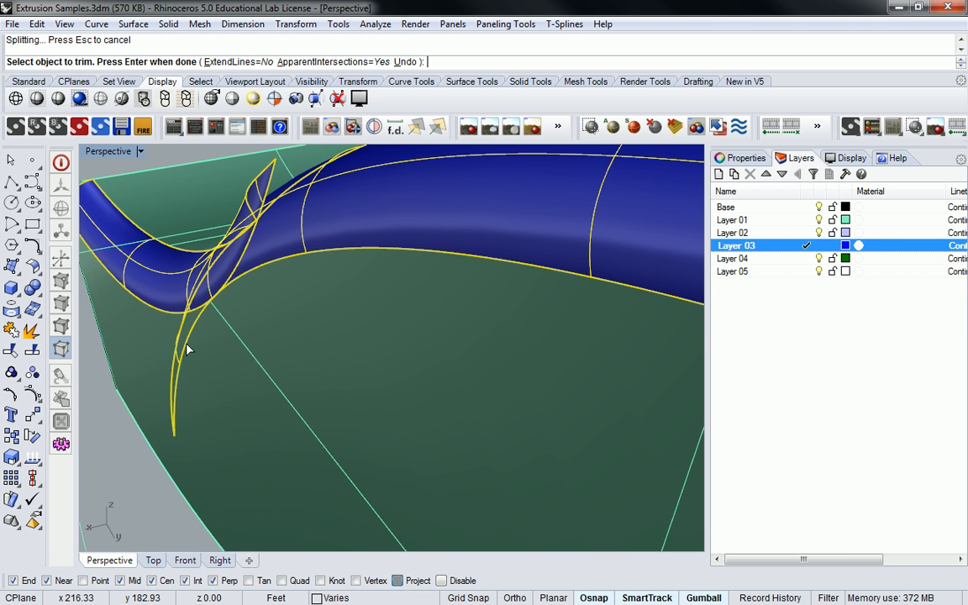
{"action": "right_click_drag", "start_coordinate": [176, 362], "coordinate": [450, 328], "text": "shift"}
{"action": "scroll", "coordinate": [449, 327], "scroll_direction": "down", "scroll_amount": 5}
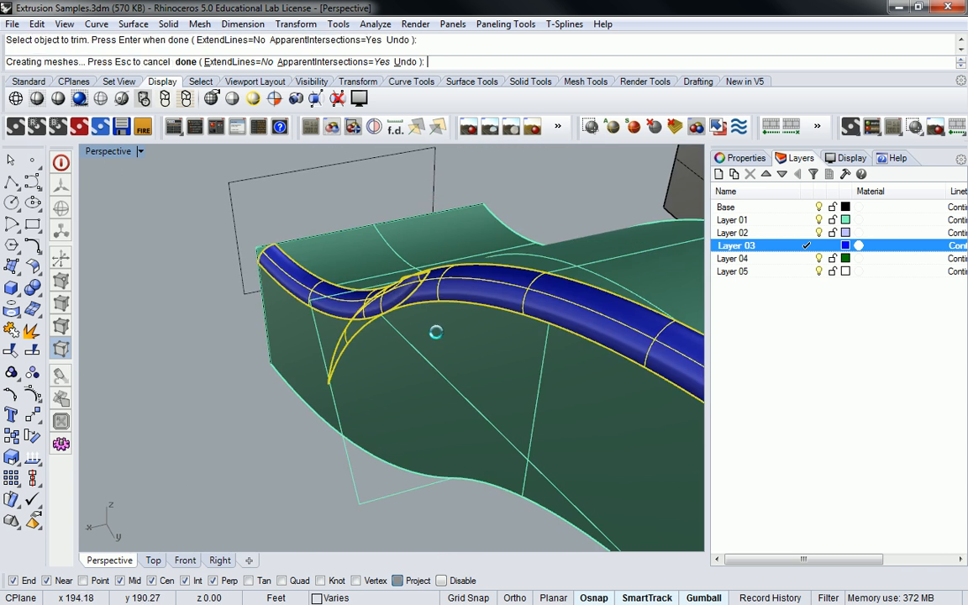
{"action": "right_click", "coordinate": [434, 339]}
- Explode the trimmed S-shaped form and delete its flat end caps
{"action": "scroll", "coordinate": [551, 352], "scroll_direction": "down", "scroll_amount": 5}
{"action": "right_click_drag", "start_coordinate": [551, 353], "coordinate": [491, 350]}
{"action": "left_click", "coordinate": [491, 350]}
{"action": "type", "text": "Explode"}
{"action": "key", "text": "Return"}
{"action": "key", "text": "Escape"}
{"action": "mouse_move", "coordinate": [300, 321]}
{"action": "right_mouse_down"}
{"action": "mouse_move", "coordinate": [518, 317]}
{"action": "mouse_move", "coordinate": [464, 347]}
{"action": "right_mouse_up"}
{"action": "left_click", "coordinate": [542, 372]}
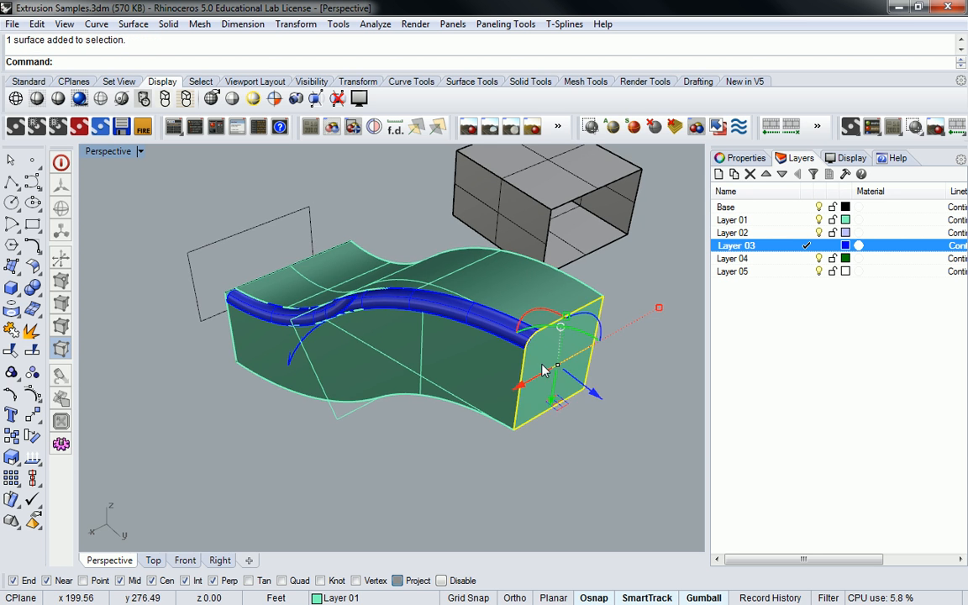
{"action": "key", "text": "Delete"}
{"action": "mouse_move", "coordinate": [542, 371]}
{"action": "right_mouse_down"}
{"action": "mouse_move", "coordinate": [455, 328]}
{"action": "mouse_move", "coordinate": [226, 396]}
{"action": "mouse_move", "coordinate": [310, 301]}
{"action": "mouse_move", "coordinate": [404, 304]}
{"action": "right_mouse_up"}
{"action": "scroll", "coordinate": [226, 397], "scroll_direction": "up", "scroll_amount": 5}
{"action": "left_click", "coordinate": [225, 370]}
{"action": "key", "text": "Delete"}
- Try to trim the overlapping tail of the upper fillet using the lower fillet as the cutting object, and undo the trim
{"action": "scroll", "coordinate": [319, 276], "scroll_direction": "up", "scroll_amount": 5}
{"action": "type", "text": "T"}
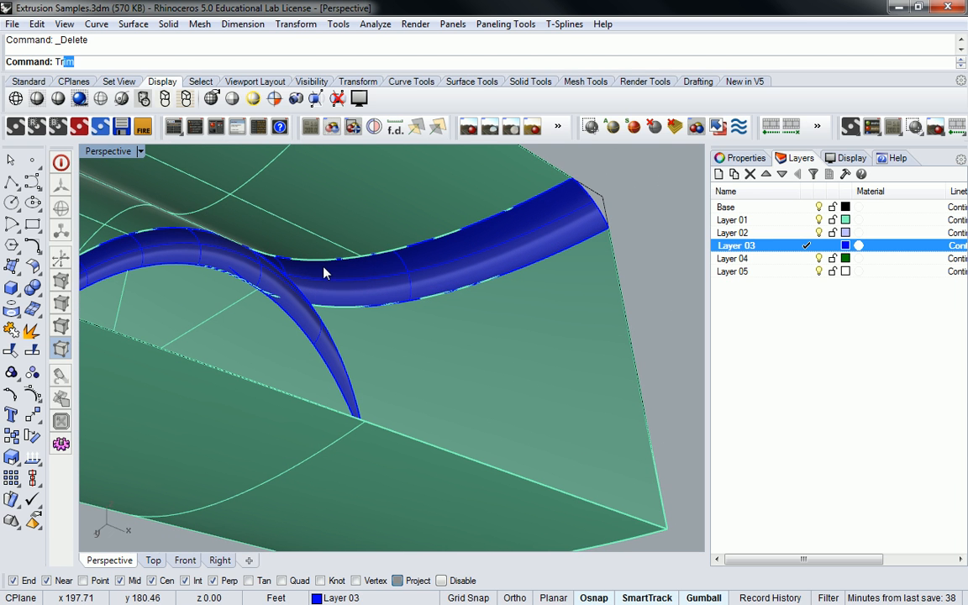
{"action": "key", "text": "Return"}
{"action": "left_click", "coordinate": [403, 276]}
{"action": "key", "text": "Return"}
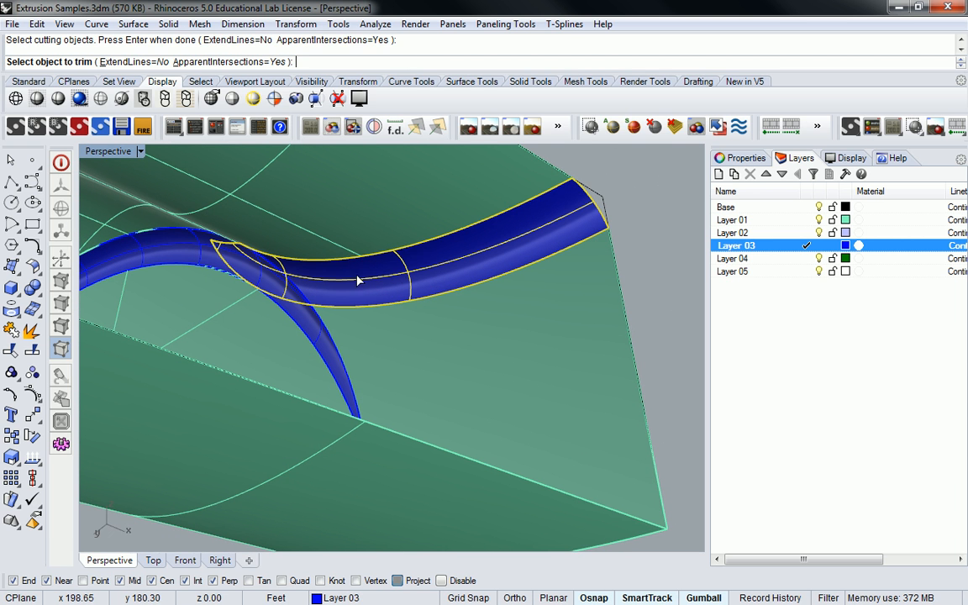
{"action": "left_click", "coordinate": [316, 315]}
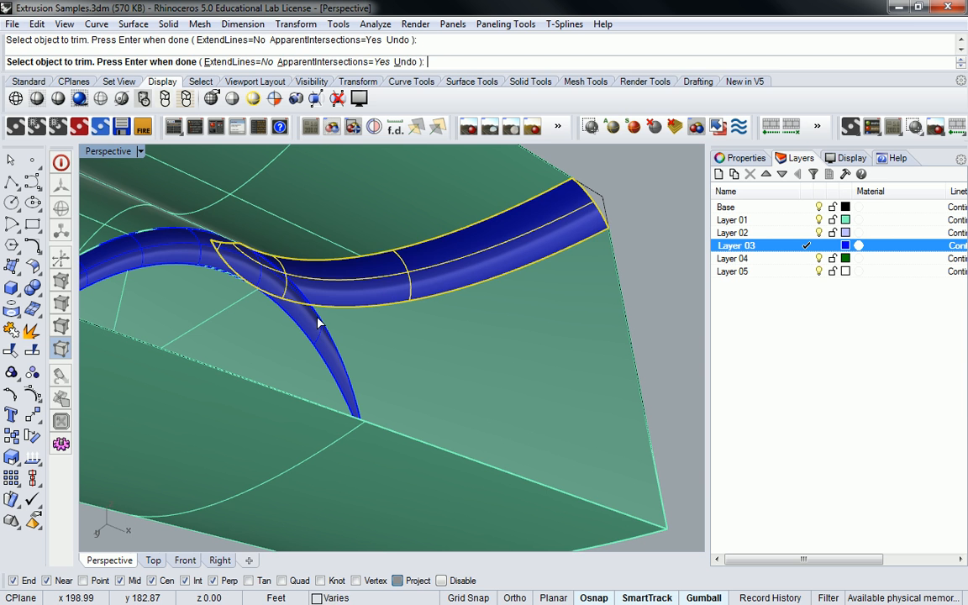
{"action": "left_click", "coordinate": [317, 319]}
{"action": "key", "text": "Return"}
{"action": "key", "text": "ctrl+z"}
- Undo the end cap deletions, the explode, the edge trim and the nearer fillet, back to the single farther fillet
{"action": "right_click_drag", "start_coordinate": [468, 241], "coordinate": [412, 283]}
{"action": "scroll", "coordinate": [380, 309], "scroll_direction": "up", "scroll_amount": 2}
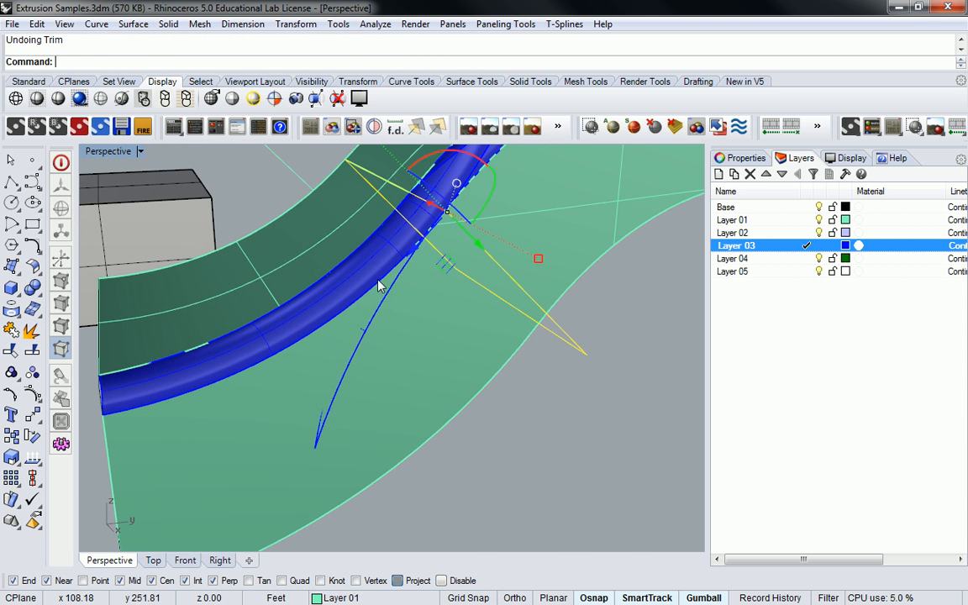
{"action": "key", "text": "Escape"}
{"action": "right_click_drag", "start_coordinate": [484, 183], "coordinate": [496, 329], "text": "shift"}
{"action": "scroll", "coordinate": [430, 275], "scroll_direction": "up", "scroll_amount": 6}
{"action": "scroll", "coordinate": [424, 271], "scroll_direction": "down", "scroll_amount": 1}
{"action": "key", "text": "ctrl+z"}
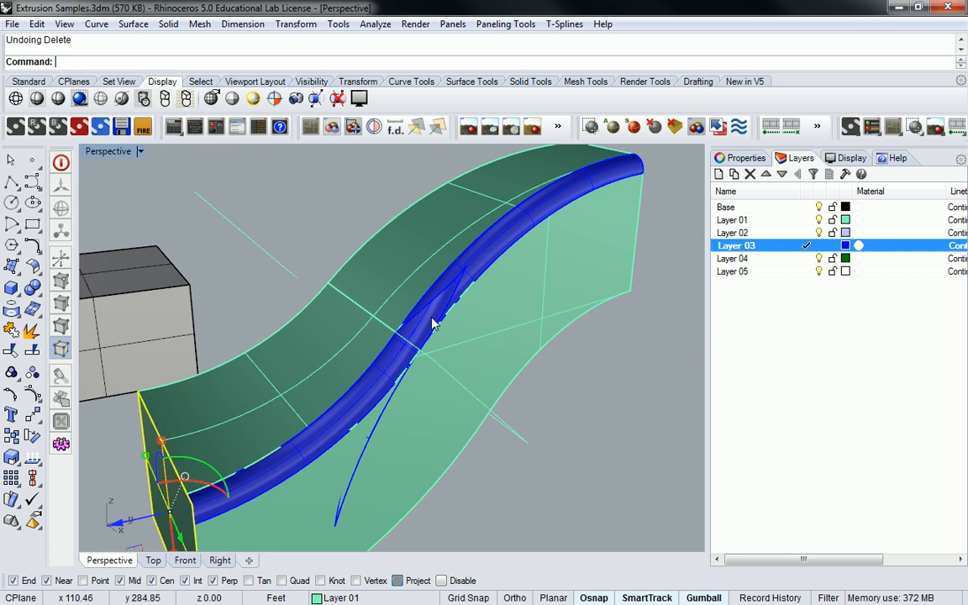
{"action": "key", "text": "ctrl+z"}
{"action": "key", "text": "ctrl+z"}
{"action": "key", "text": "ctrl+z"}
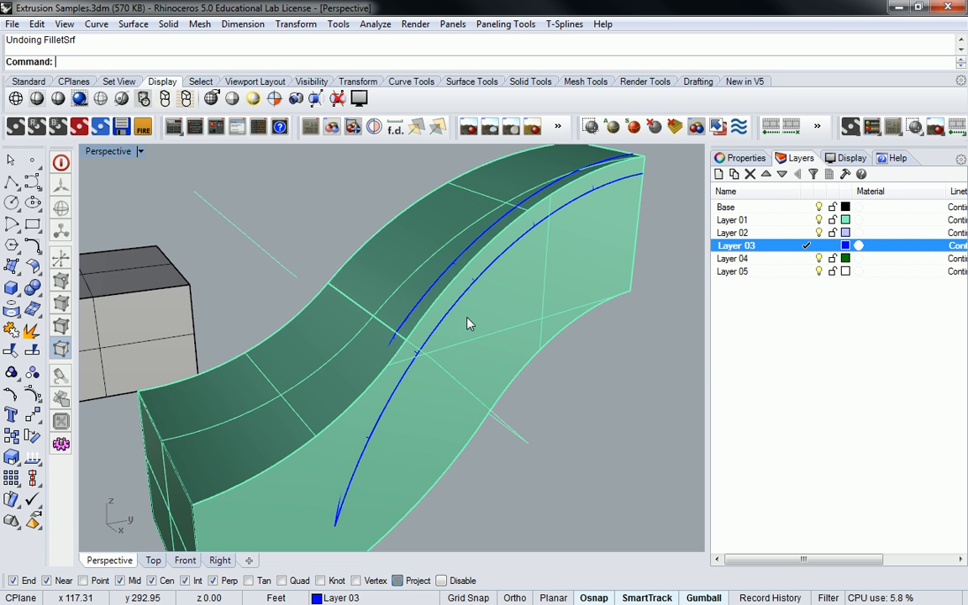
- Create a planar surface from the closed profile curve at the junction of the form's two curved sections
{"action": "right_click_drag", "start_coordinate": [452, 384], "coordinate": [353, 404]}
{"action": "left_click", "coordinate": [399, 401]}
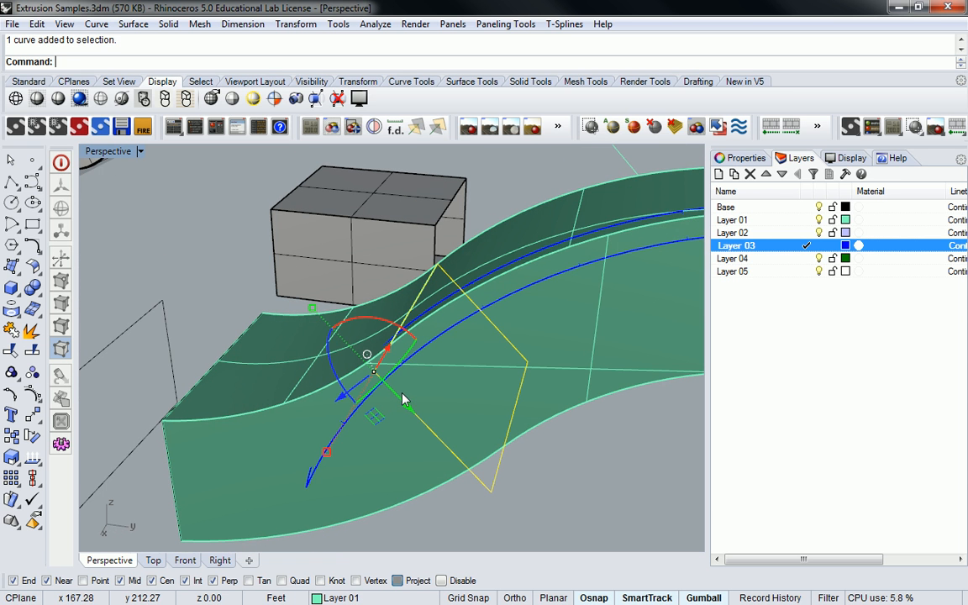
{"action": "type", "text": "PlanarS"}
{"action": "key", "text": "Return"}
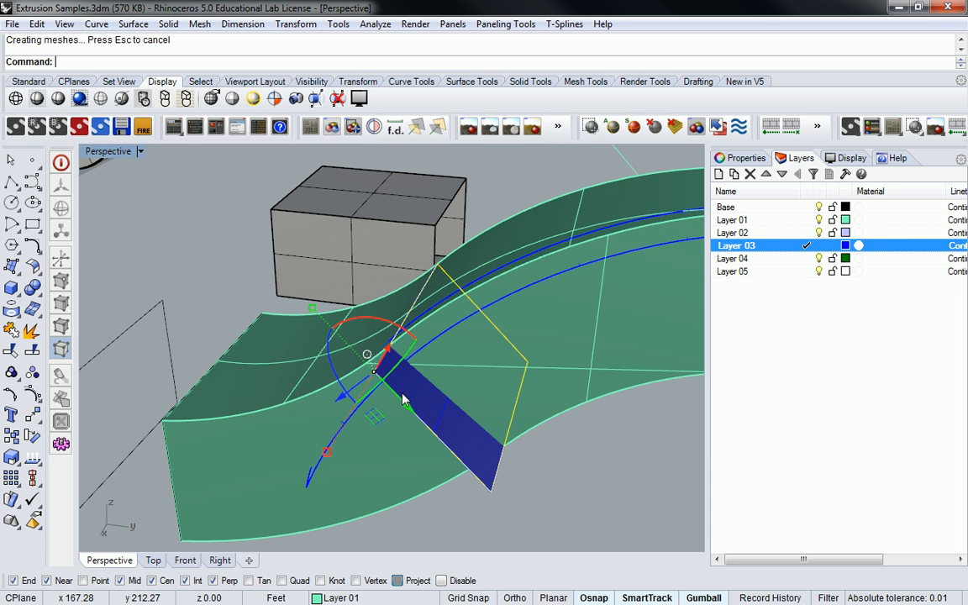
- Split the S-shaped polysurface into two halves, using the planar surface as the cutting object
{"action": "right_click_drag", "start_coordinate": [410, 385], "coordinate": [434, 387]}
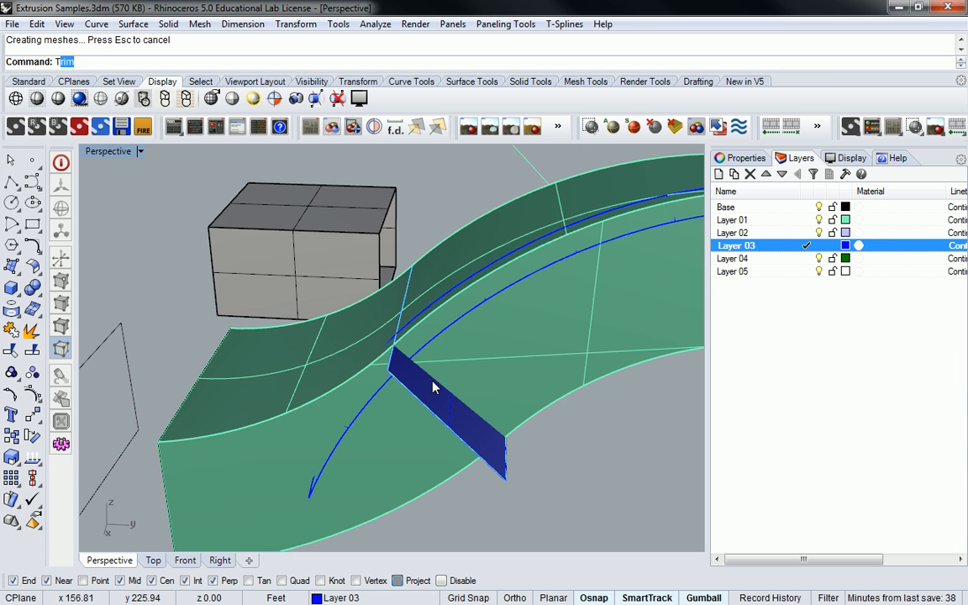
{"action": "type", "text": "Split"}
{"action": "key", "text": "Return"}
{"action": "left_click", "coordinate": [495, 366]}
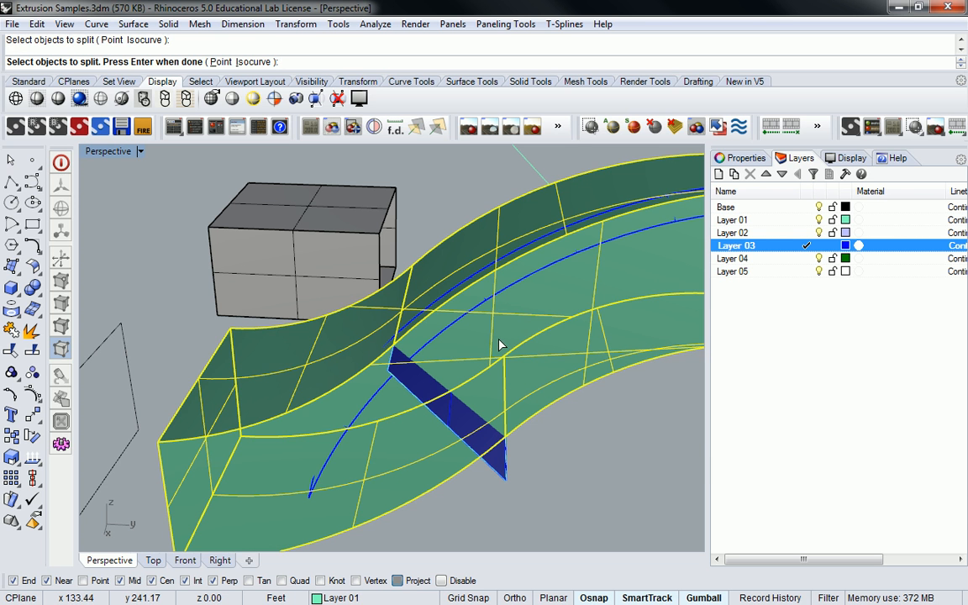
{"action": "key", "text": "Return"}
{"action": "right_click_drag", "start_coordinate": [470, 399], "coordinate": [417, 423]}
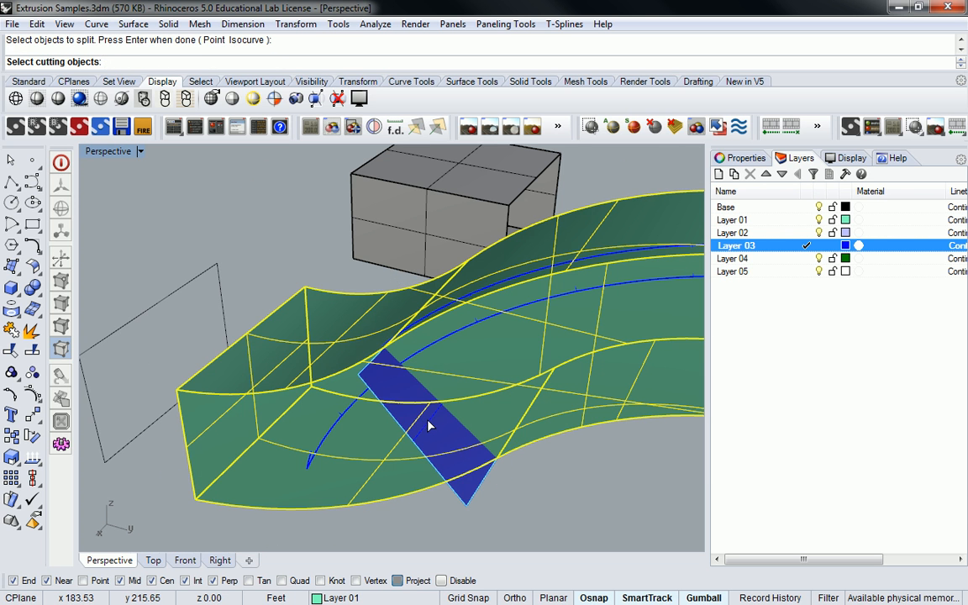
{"action": "left_click", "coordinate": [428, 421]}
{"action": "key", "text": "Return"}
{"action": "right_click_drag", "start_coordinate": [378, 389], "coordinate": [475, 385]}
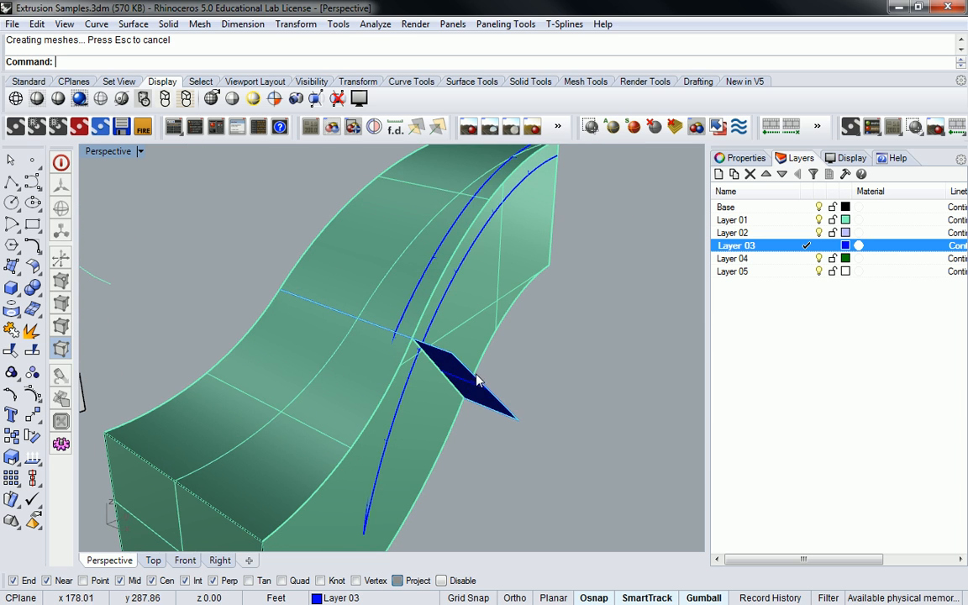
- Delete the planar cutting surface and the old fillet surface along the upper half of the form
{"action": "left_click", "coordinate": [461, 393]}
{"action": "left_click", "coordinate": [519, 412]}
{"action": "key", "text": "Delete"}
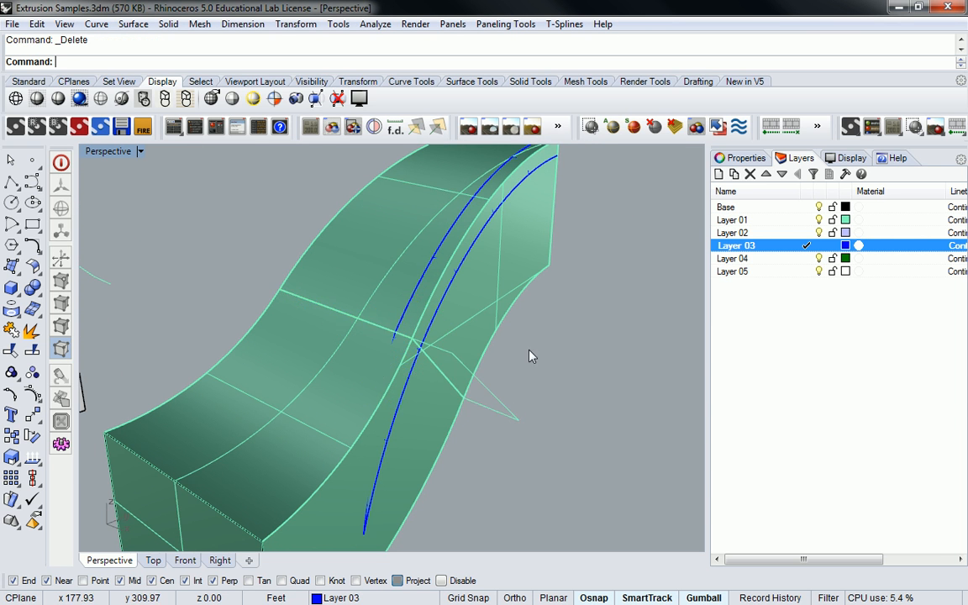
{"action": "right_click_drag", "start_coordinate": [527, 361], "coordinate": [506, 329]}
{"action": "left_click", "coordinate": [460, 296]}
{"action": "left_click", "coordinate": [417, 442]}
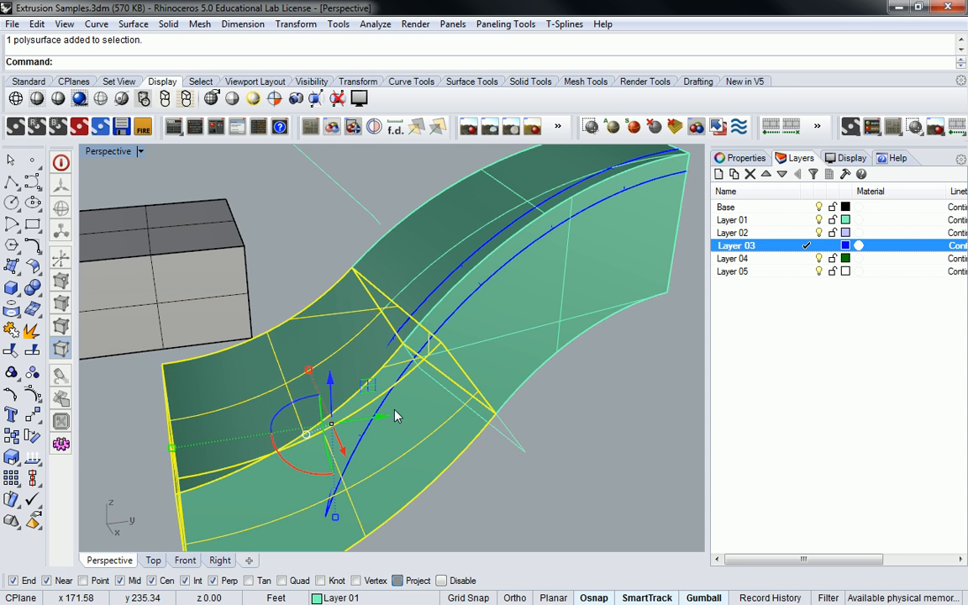
{"action": "key", "text": "Escape"}
{"action": "left_click", "coordinate": [467, 269]}
{"action": "key", "text": "Delete"}
- Explode the split form and delete the flat end cap of its lower half
{"action": "right_click_drag", "start_coordinate": [465, 265], "coordinate": [325, 350]}
{"action": "left_click", "coordinate": [517, 446]}
{"action": "type", "text": "Ex"}
{"action": "key", "text": "Return"}
{"action": "key", "text": "Escape"}
{"action": "right_click_drag", "start_coordinate": [367, 336], "coordinate": [643, 384]}
{"action": "left_click", "coordinate": [643, 384]}
{"action": "key", "text": "Delete"}
- Apply FilletSrf with radius 3.00 between the flat cut side and the upper curved surface on both halves
{"action": "right_click_drag", "start_coordinate": [443, 352], "coordinate": [317, 478]}
{"action": "right_click_drag", "start_coordinate": [439, 389], "coordinate": [374, 406]}
{"action": "type", "text": "Fille"}
{"action": "key", "text": "Return"}
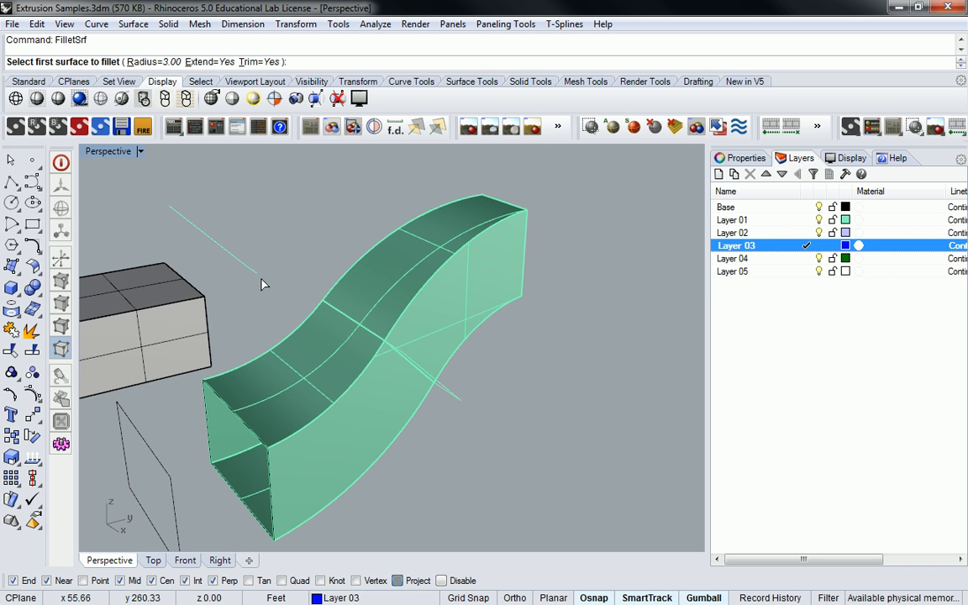
{"action": "left_click", "coordinate": [351, 410]}
{"action": "left_click", "coordinate": [316, 386]}
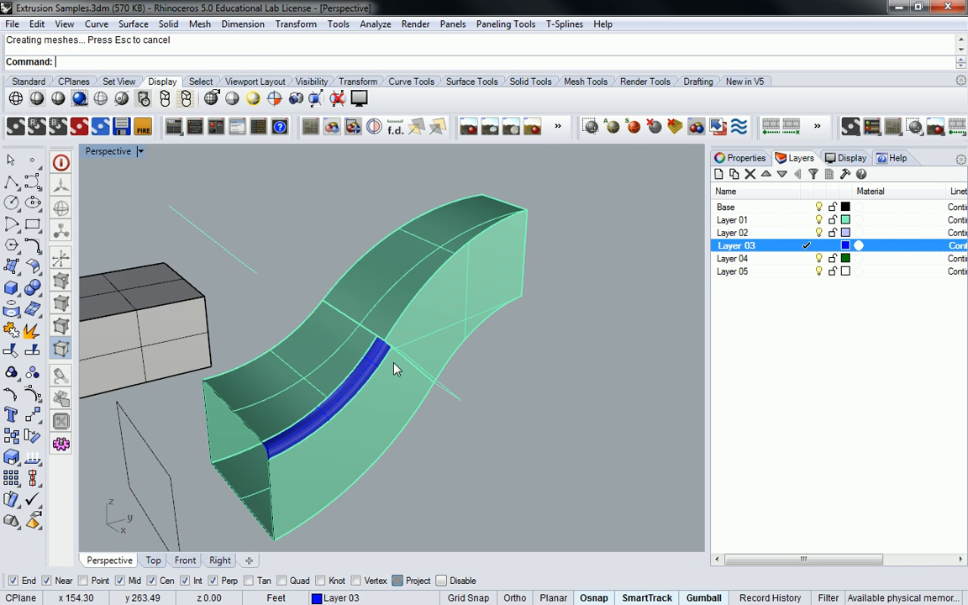
{"action": "key", "text": "Return"}
{"action": "left_click", "coordinate": [451, 272]}
{"action": "left_click", "coordinate": [469, 290]}
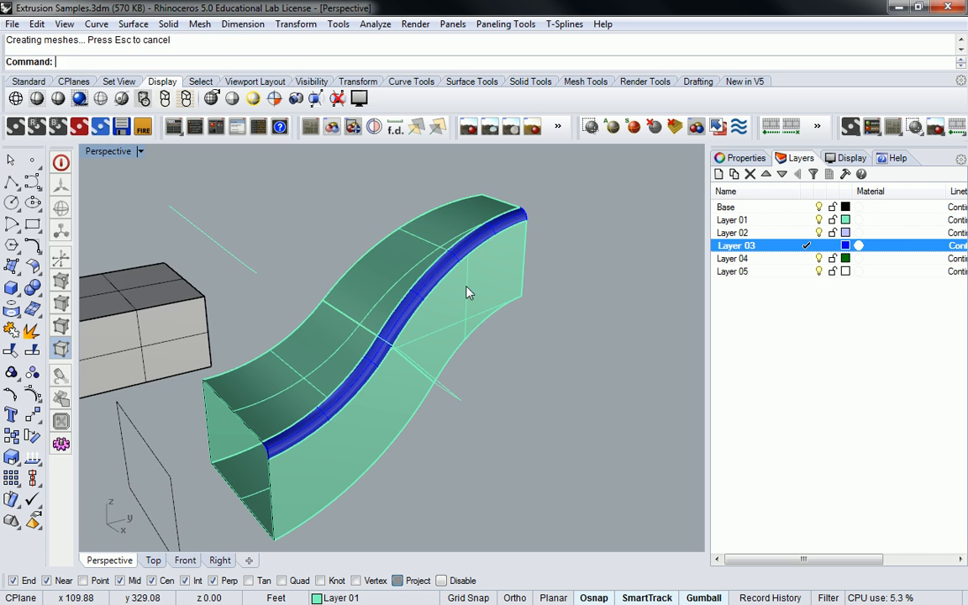
- Examine the seam where the two fillet surfaces meet at the junction of the halves
{"action": "scroll", "coordinate": [540, 260], "scroll_direction": "up", "scroll_amount": 10}
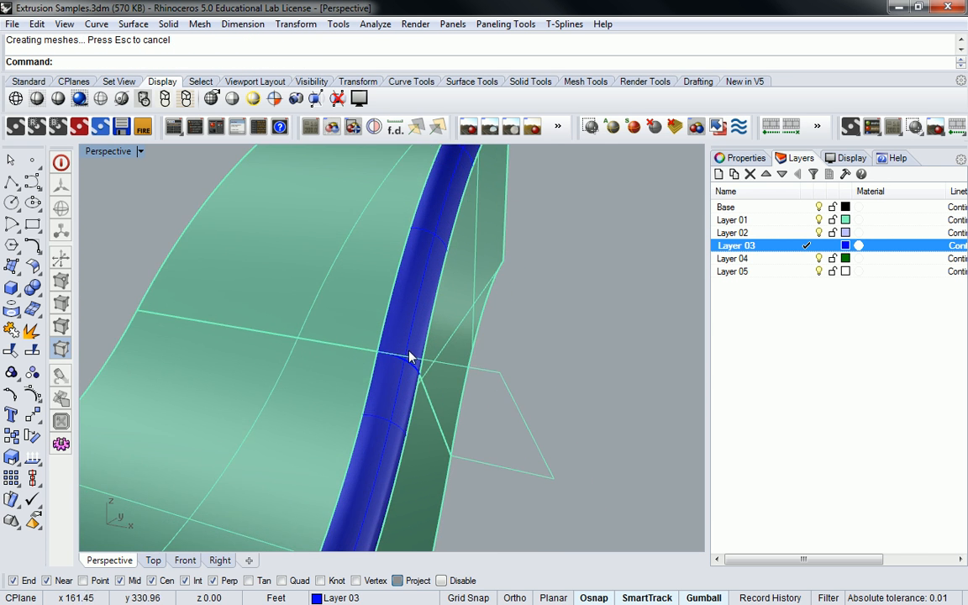
{"action": "scroll", "coordinate": [419, 417], "scroll_direction": "up", "scroll_amount": 8}
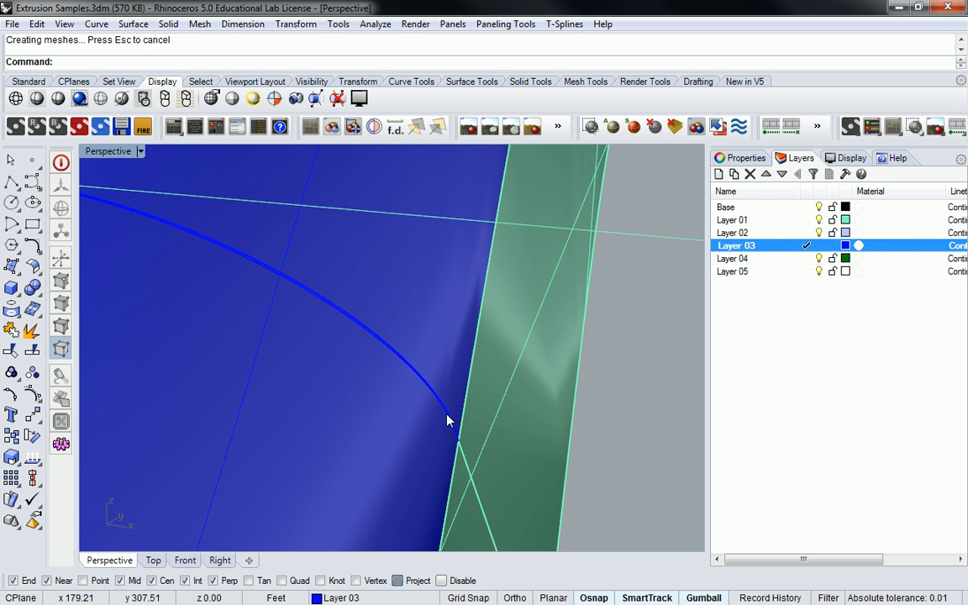
{"action": "scroll", "coordinate": [338, 292], "scroll_direction": "down", "scroll_amount": 6}
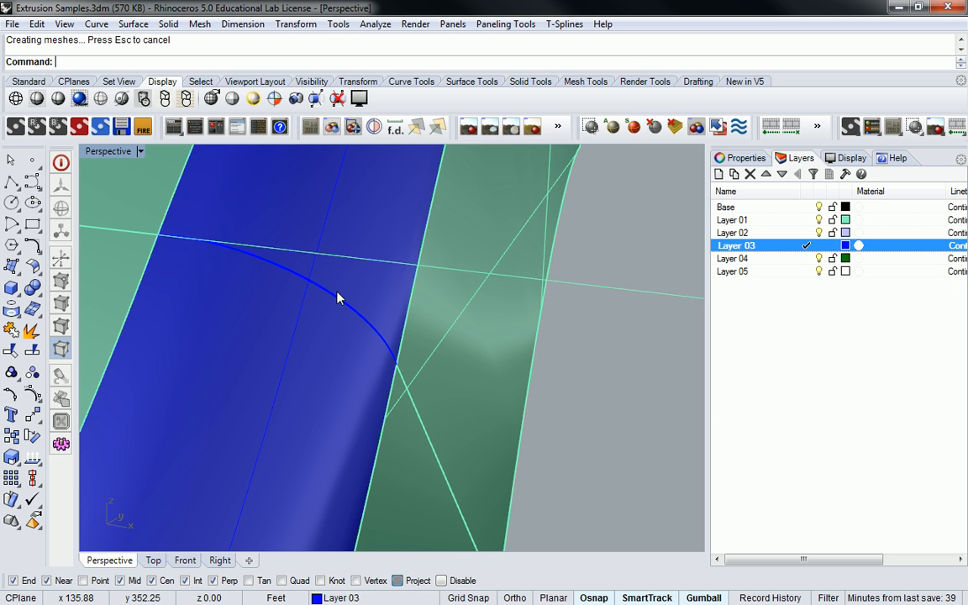
{"action": "right_click_drag", "start_coordinate": [322, 280], "coordinate": [380, 390], "text": "shift"}
{"action": "scroll", "coordinate": [380, 390], "scroll_direction": "up", "scroll_amount": 8}
{"action": "scroll", "coordinate": [383, 429], "scroll_direction": "down", "scroll_amount": 4}
{"action": "right_click_drag", "start_coordinate": [385, 431], "coordinate": [486, 259], "text": "shift"}
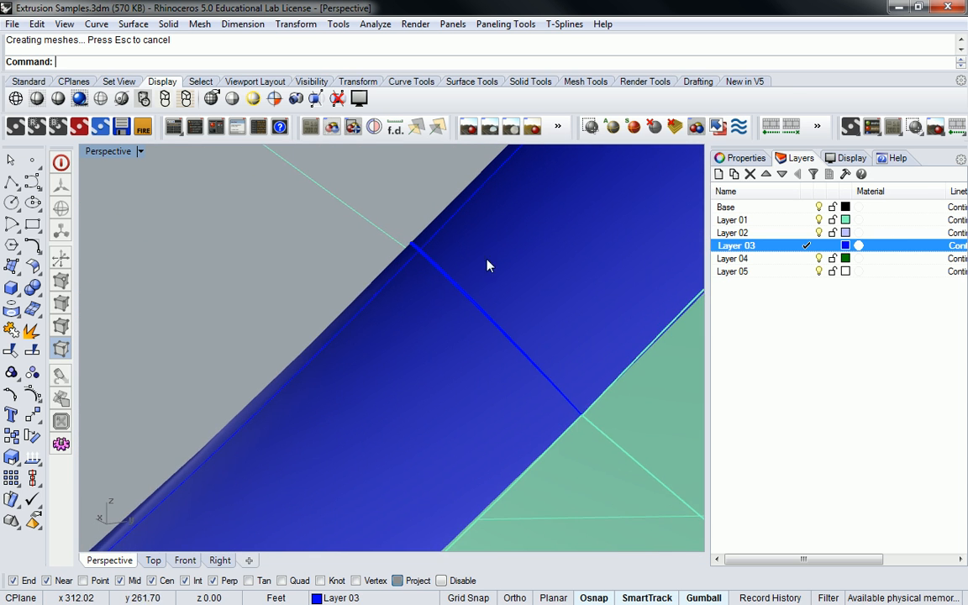
- Inspect the ends of both fillet surfaces at their shared corner up close and from several angles
{"action": "scroll", "coordinate": [425, 253], "scroll_direction": "up", "scroll_amount": 10}
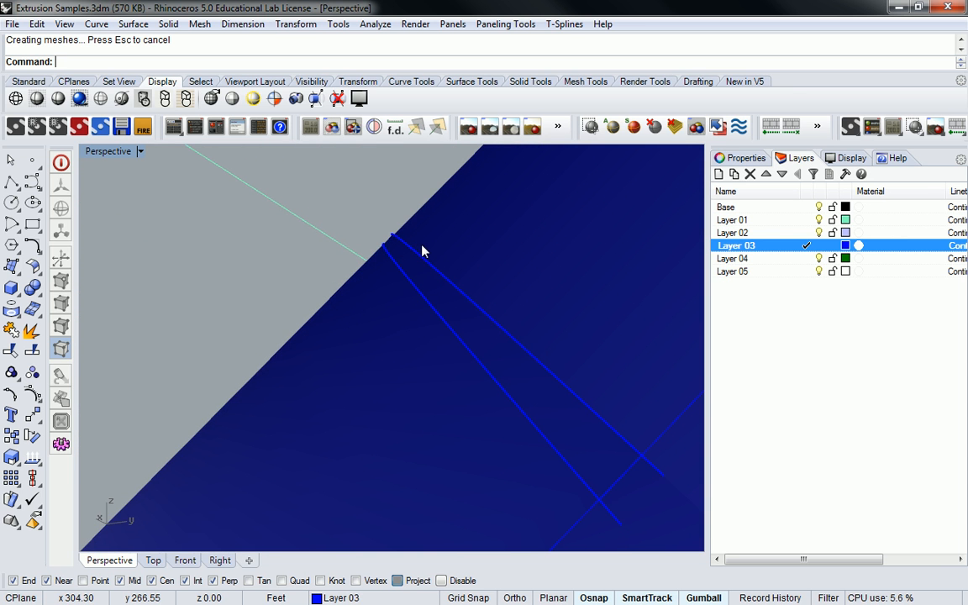
{"action": "scroll", "coordinate": [423, 251], "scroll_direction": "down", "scroll_amount": 8}
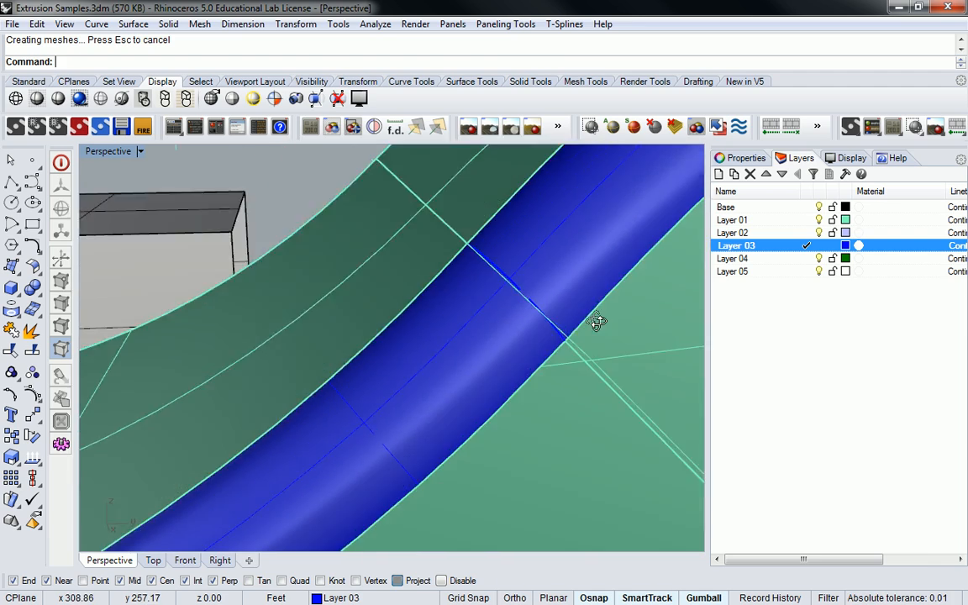
{"action": "right_click_drag", "start_coordinate": [597, 322], "coordinate": [397, 230]}
{"action": "scroll", "coordinate": [458, 238], "scroll_direction": "up", "scroll_amount": 10}
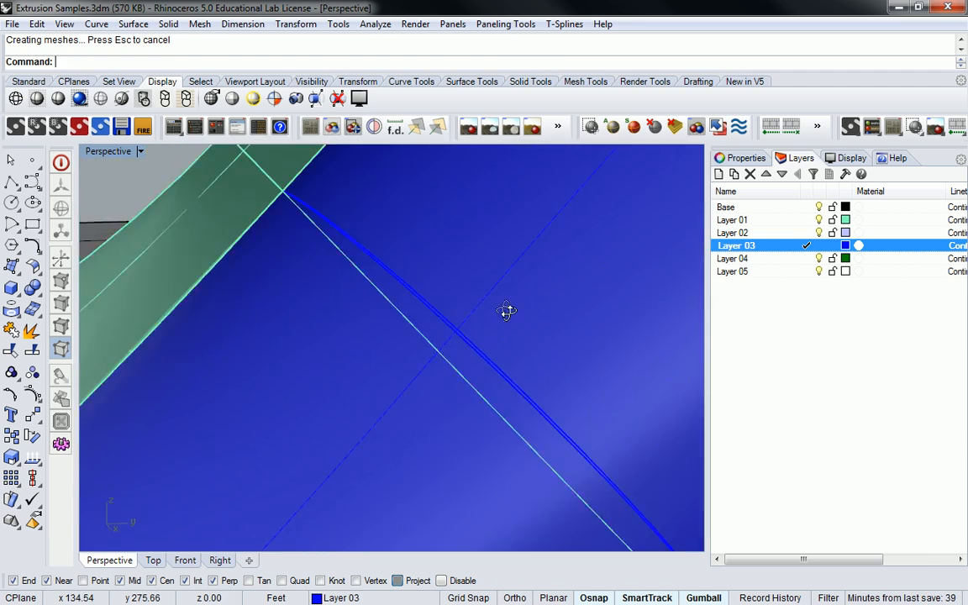
{"action": "scroll", "coordinate": [477, 340], "scroll_direction": "up", "scroll_amount": 5}
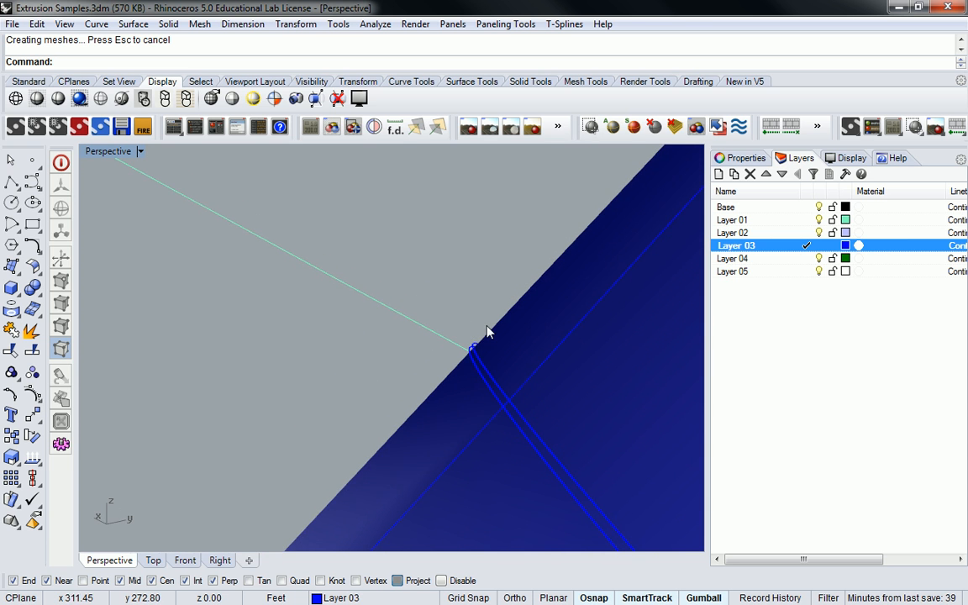
{"action": "scroll", "coordinate": [479, 366], "scroll_direction": "up", "scroll_amount": 3}
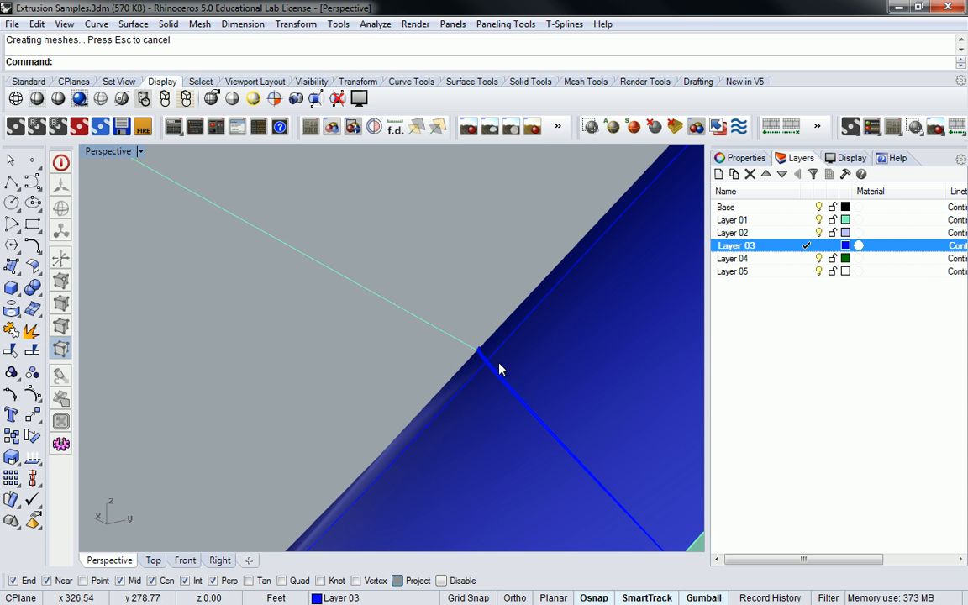
{"action": "scroll", "coordinate": [485, 352], "scroll_direction": "down", "scroll_amount": 10}
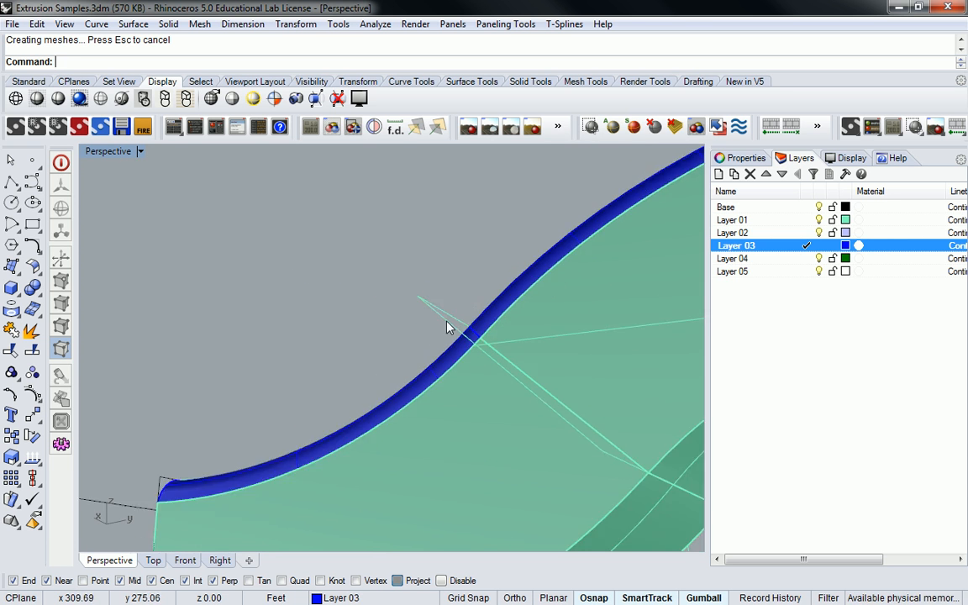
- Join the upper and lower fillet surfaces along the cut edge into one polysurface
{"action": "right_click_drag", "start_coordinate": [532, 343], "coordinate": [430, 335]}
{"action": "left_click", "coordinate": [437, 324]}
{"action": "left_click", "coordinate": [438, 308], "text": "shift"}
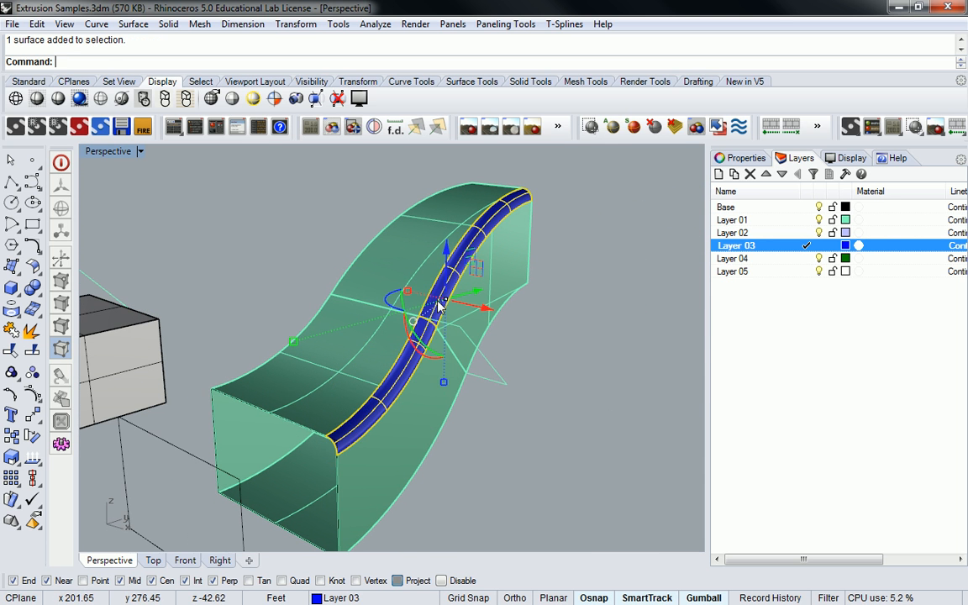
{"action": "type", "text": "Join"}
{"action": "key", "text": "Return"}
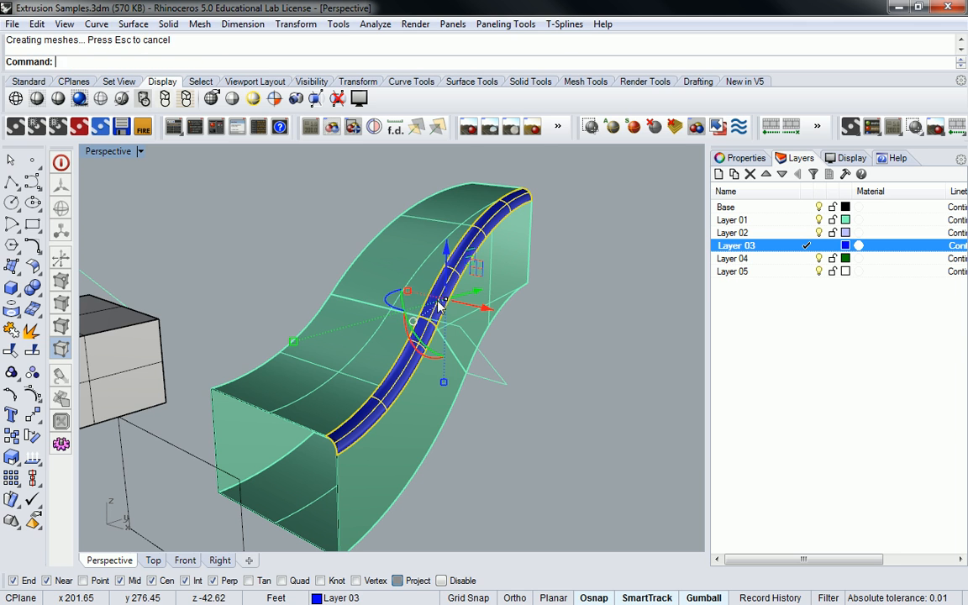
- Try MergeAllFaces on the joined fillet polysurface, then undo the join
{"action": "left_click", "coordinate": [444, 293]}
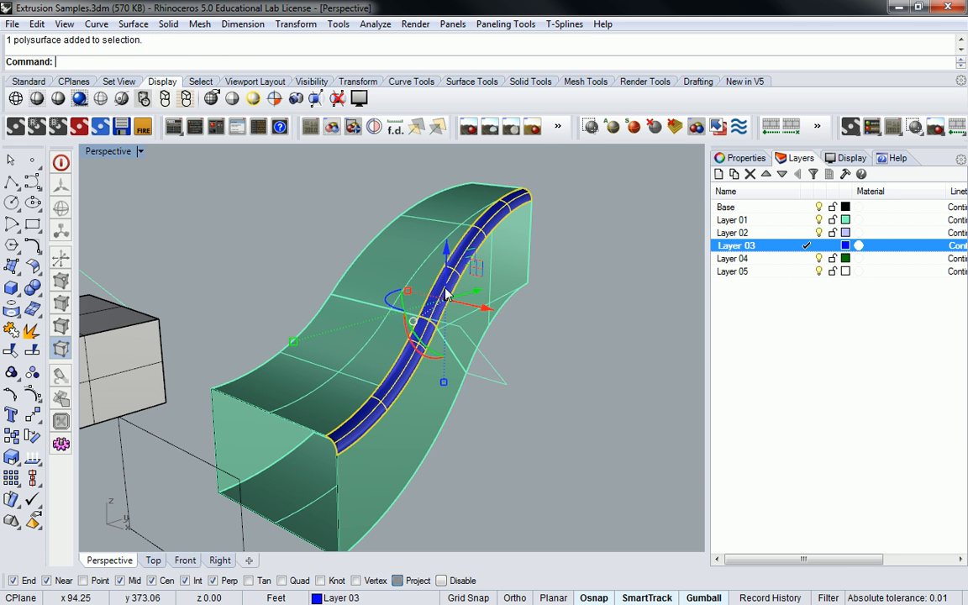
{"action": "type", "text": "Merg"}
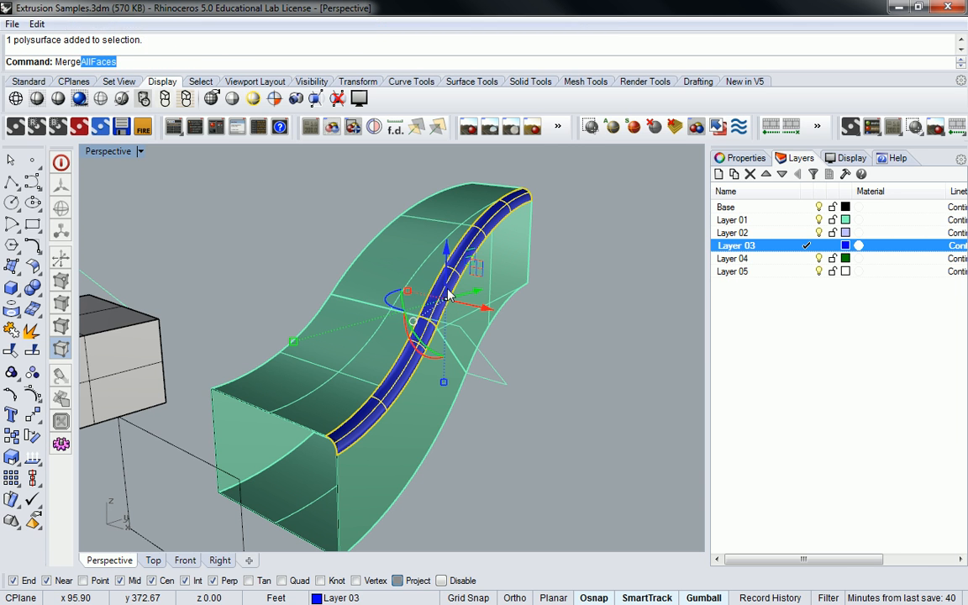
{"action": "type", "text": "e"}
{"action": "key", "text": "Return"}
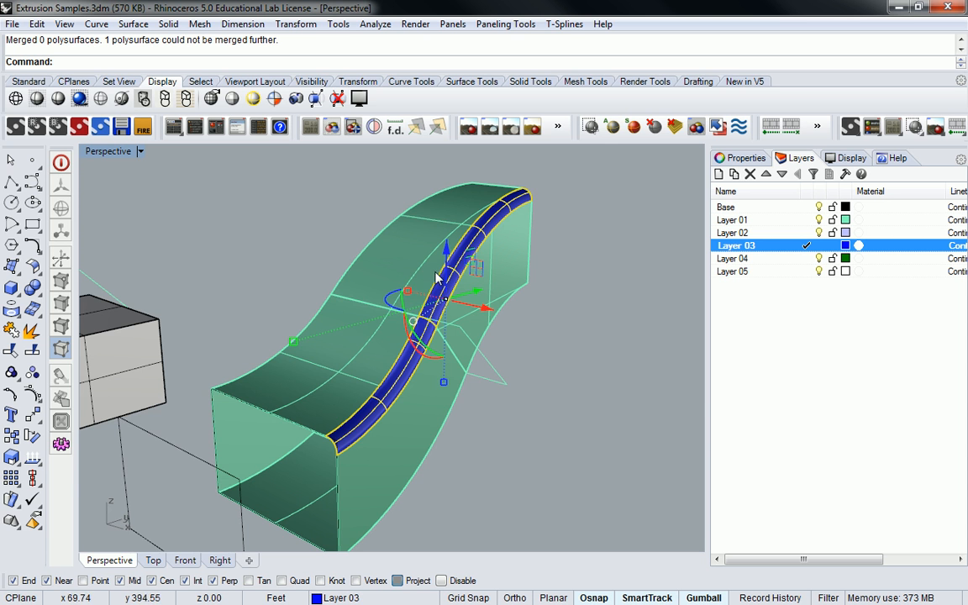
{"action": "scroll", "coordinate": [436, 278], "scroll_direction": "up", "scroll_amount": 10}
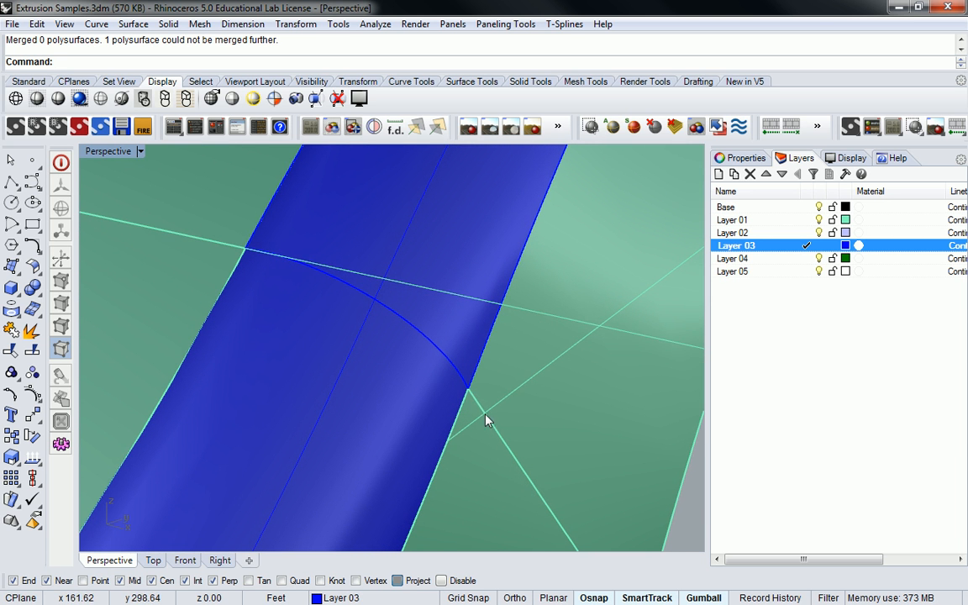
{"action": "key", "text": "ctrl+z"}
- Examine the point where the two fillet seams reach the flat cut side of the form
{"action": "scroll", "coordinate": [477, 403], "scroll_direction": "up", "scroll_amount": 3}
{"action": "scroll", "coordinate": [350, 274], "scroll_direction": "up", "scroll_amount": 5}
{"action": "scroll", "coordinate": [370, 294], "scroll_direction": "down", "scroll_amount": 6}
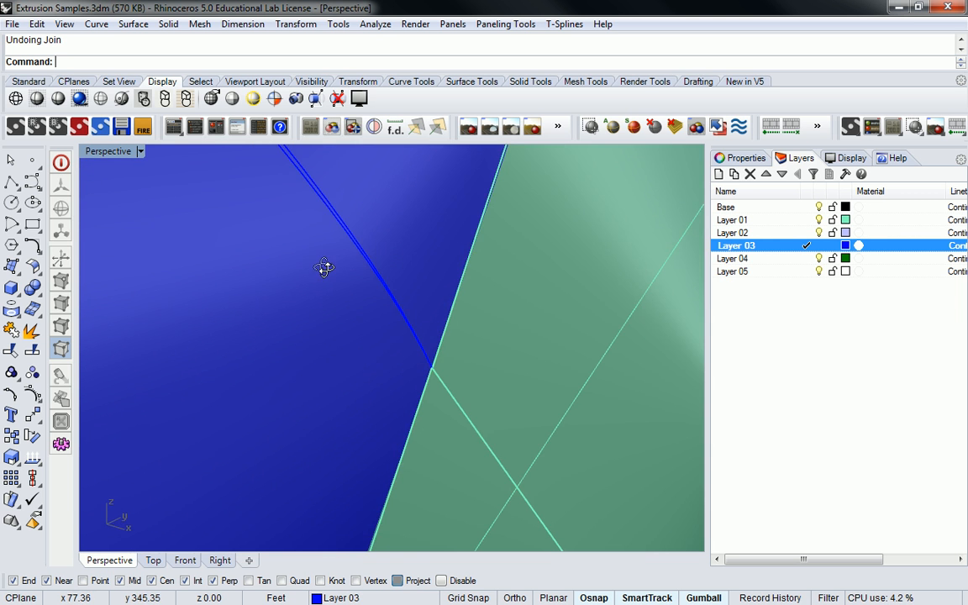
{"action": "right_click_drag", "start_coordinate": [324, 267], "coordinate": [388, 319]}
{"action": "scroll", "coordinate": [411, 426], "scroll_direction": "up", "scroll_amount": 2}
{"action": "scroll", "coordinate": [401, 437], "scroll_direction": "down", "scroll_amount": 2}
{"action": "mouse_move", "coordinate": [401, 436]}
{"action": "right_mouse_down", "text": "shift"}
{"action": "mouse_move", "coordinate": [417, 394]}
{"action": "mouse_move", "coordinate": [410, 430]}
{"action": "right_mouse_up", "text": "shift"}
{"action": "scroll", "coordinate": [395, 289], "scroll_direction": "up", "scroll_amount": 3}
{"action": "scroll", "coordinate": [393, 302], "scroll_direction": "down", "scroll_amount": 3}
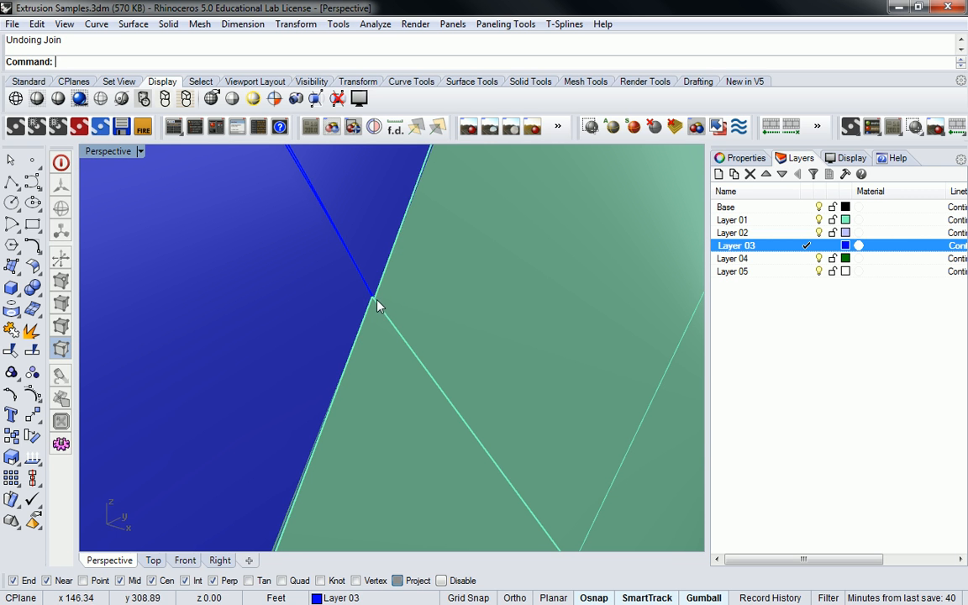
- Undo both surface fillets and the end-cap deletion, and clear the selection
{"action": "key", "text": "ctrl+z"}
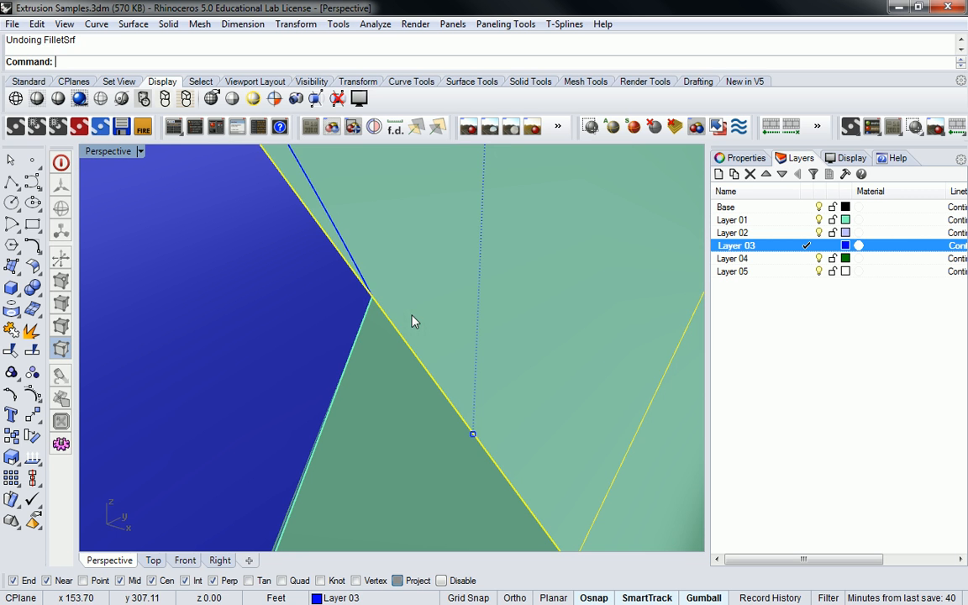
{"action": "scroll", "coordinate": [401, 299], "scroll_direction": "up", "scroll_amount": 2}
{"action": "scroll", "coordinate": [405, 298], "scroll_direction": "up", "scroll_amount": 5}
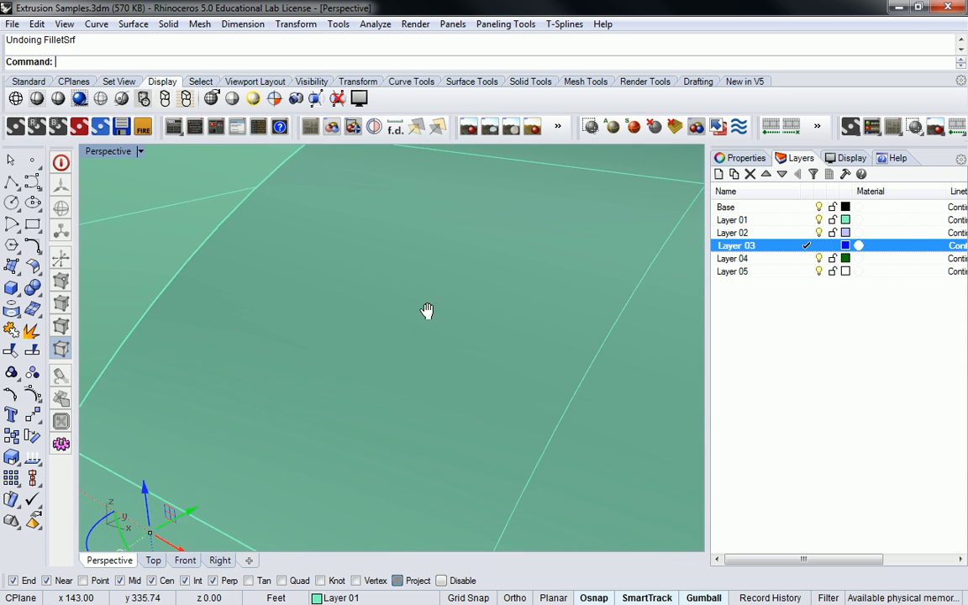
{"action": "scroll", "coordinate": [432, 313], "scroll_direction": "down", "scroll_amount": 3}
{"action": "right_click_drag", "start_coordinate": [306, 449], "coordinate": [339, 421], "text": "shift"}
{"action": "scroll", "coordinate": [399, 379], "scroll_direction": "up", "scroll_amount": 3}
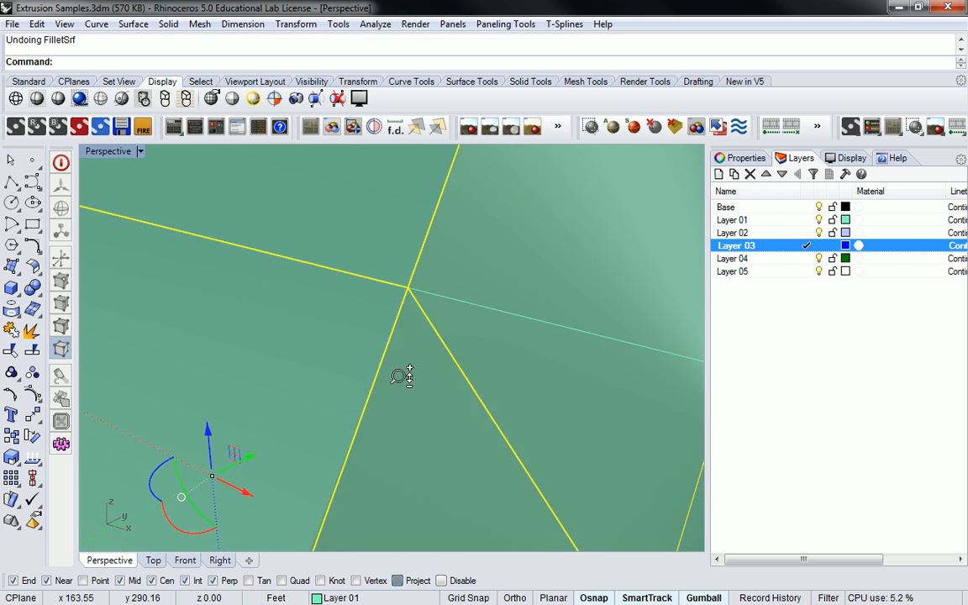
{"action": "scroll", "coordinate": [401, 378], "scroll_direction": "up", "scroll_amount": 2}
{"action": "right_click_drag", "start_coordinate": [401, 373], "coordinate": [491, 352], "text": "ctrl"}
{"action": "scroll", "coordinate": [407, 370], "scroll_direction": "down", "scroll_amount": 3}
{"action": "scroll", "coordinate": [339, 365], "scroll_direction": "up", "scroll_amount": 7}
{"action": "key", "text": "ctrl+z"}
{"action": "key", "text": "Escape"}
{"action": "scroll", "coordinate": [374, 340], "scroll_direction": "up", "scroll_amount": 3}
{"action": "scroll", "coordinate": [437, 361], "scroll_direction": "up", "scroll_amount": 3}
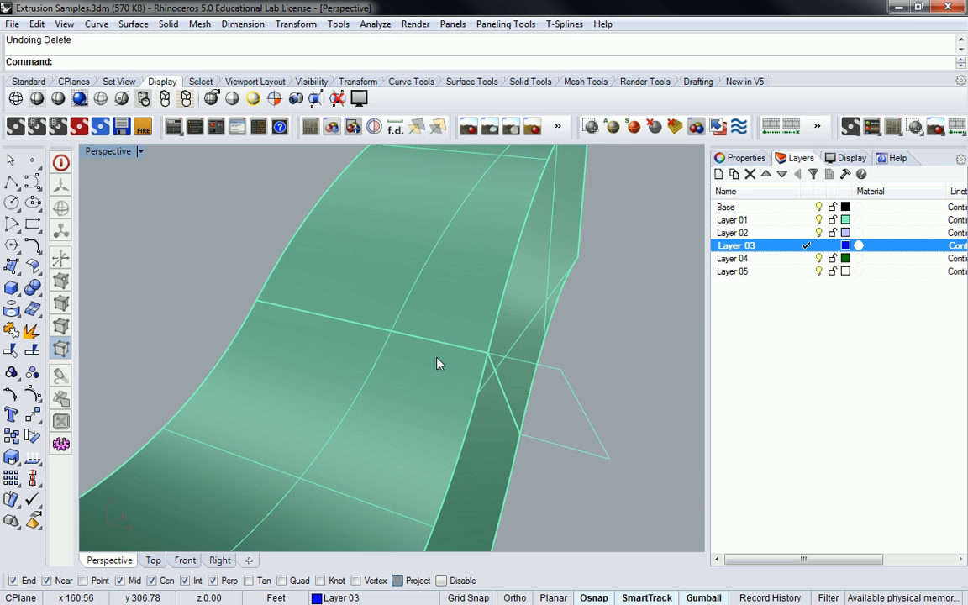
- Set the perspective view to rendered display and undo the earlier edits back through the diagonal Boolean difference
{"action": "left_click", "coordinate": [79, 98]}
{"action": "right_click_drag", "start_coordinate": [352, 330], "coordinate": [378, 332]}
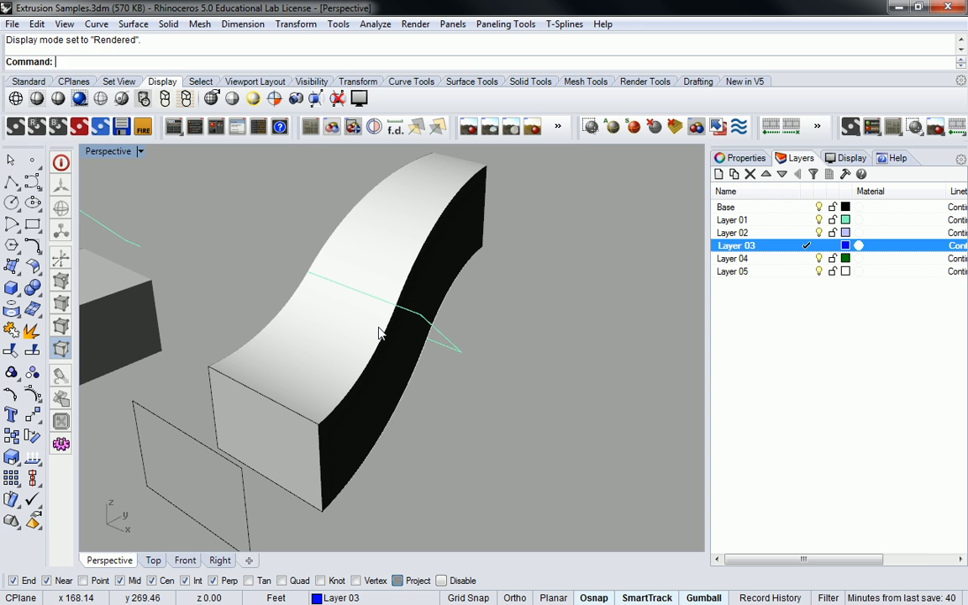
{"action": "key", "text": "ctrl+z"}
{"action": "key", "text": "ctrl+z"}
{"action": "key", "text": "ctrl+z"}
{"action": "key", "text": "ctrl+z"}
{"action": "key", "text": "ctrl+z"}
{"action": "key", "text": "ctrl+z"}
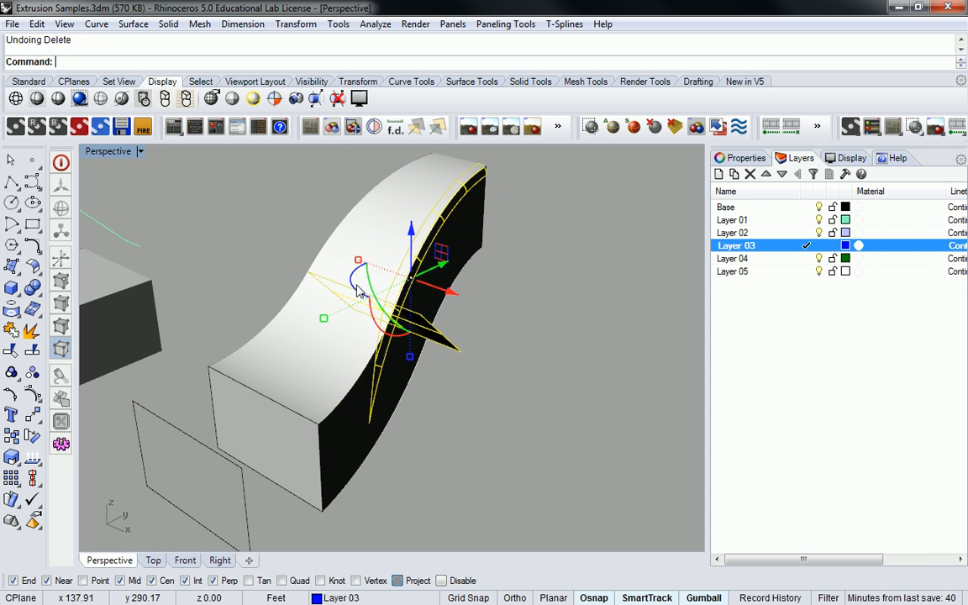
{"action": "key", "text": "ctrl+z"}
{"action": "key", "text": "ctrl+z"}
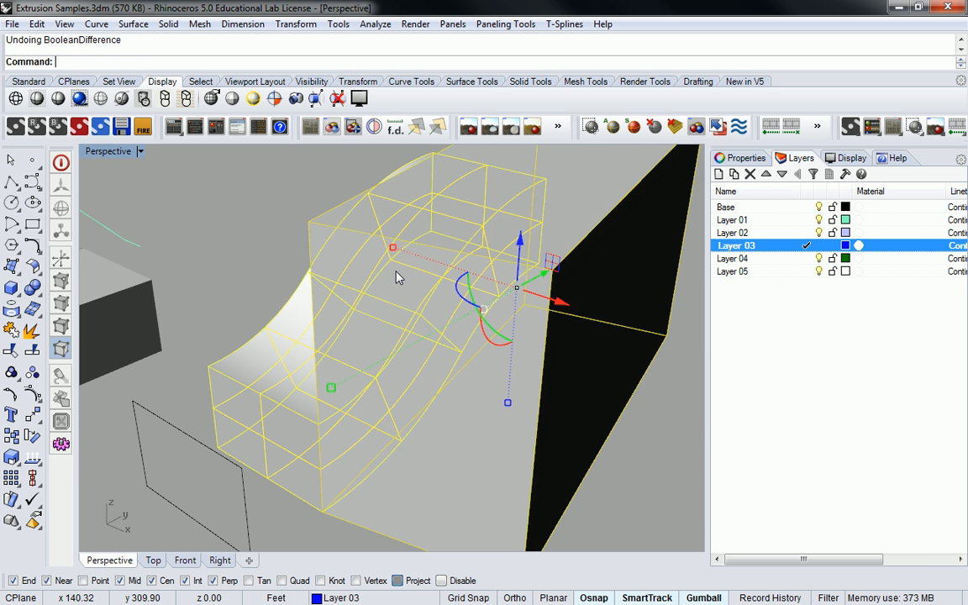
- Switch the view to shaded display and delete the large cutting block beside the S-shaped form
{"action": "right_click_drag", "start_coordinate": [421, 244], "coordinate": [515, 297]}
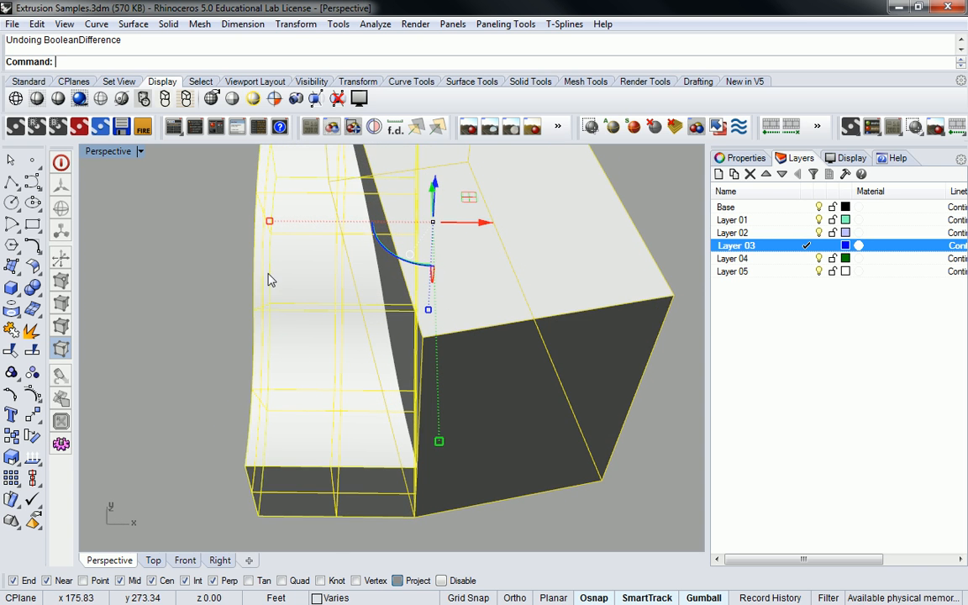
{"action": "left_click", "coordinate": [37, 99]}
{"action": "right_click_drag", "start_coordinate": [521, 256], "coordinate": [492, 352]}
{"action": "scroll", "coordinate": [550, 309], "scroll_direction": "down", "scroll_amount": 7}
{"action": "left_click", "coordinate": [553, 308]}
{"action": "key", "text": "Delete"}
{"action": "scroll", "coordinate": [480, 337], "scroll_direction": "up", "scroll_amount": 5}
{"action": "scroll", "coordinate": [480, 337], "scroll_direction": "up", "scroll_amount": 4}
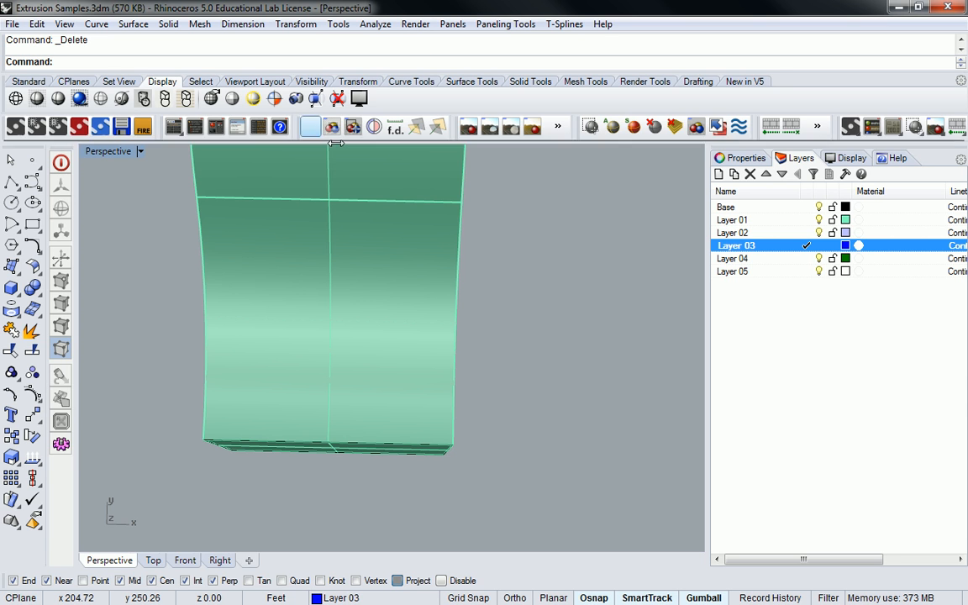
- Set the perspective view to wireframe display, restore the four-viewport layout and make the Top view active
{"action": "left_click", "coordinate": [16, 99]}
{"action": "scroll", "coordinate": [352, 311], "scroll_direction": "down", "scroll_amount": 5}
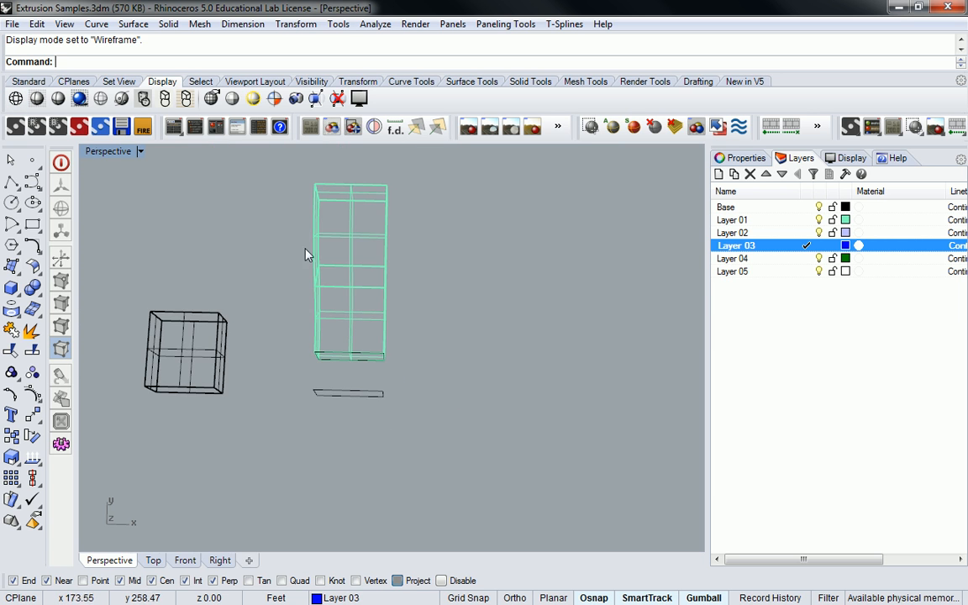
{"action": "double_click", "coordinate": [107, 151]}
{"action": "left_click", "coordinate": [98, 152]}
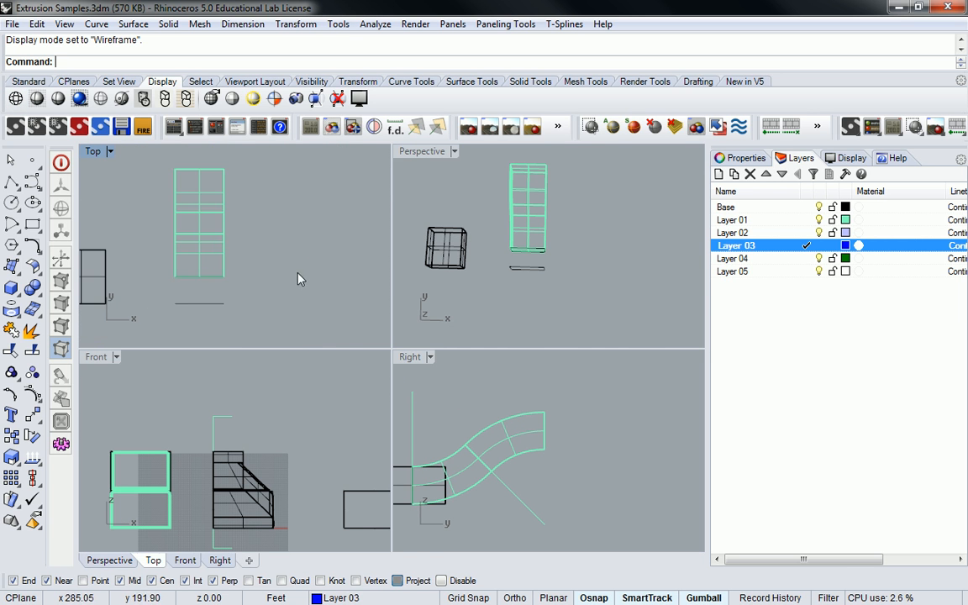
{"action": "scroll", "coordinate": [252, 235], "scroll_direction": "down", "scroll_amount": 2}
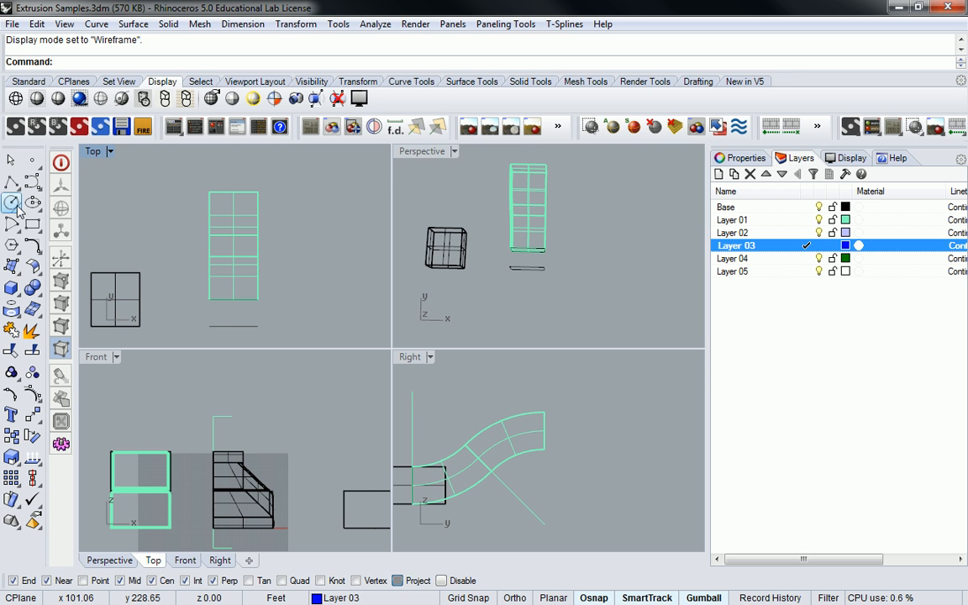
- Start a polyline in the Top view from the profile line's right end to the form's lower-right corner
{"action": "left_click", "coordinate": [37, 189]}
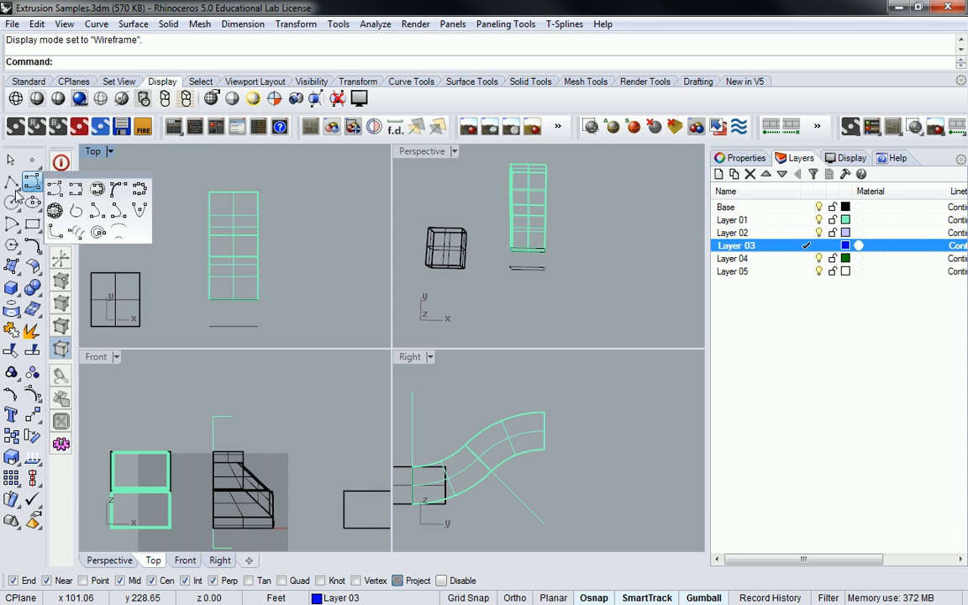
{"action": "left_click", "coordinate": [13, 184]}
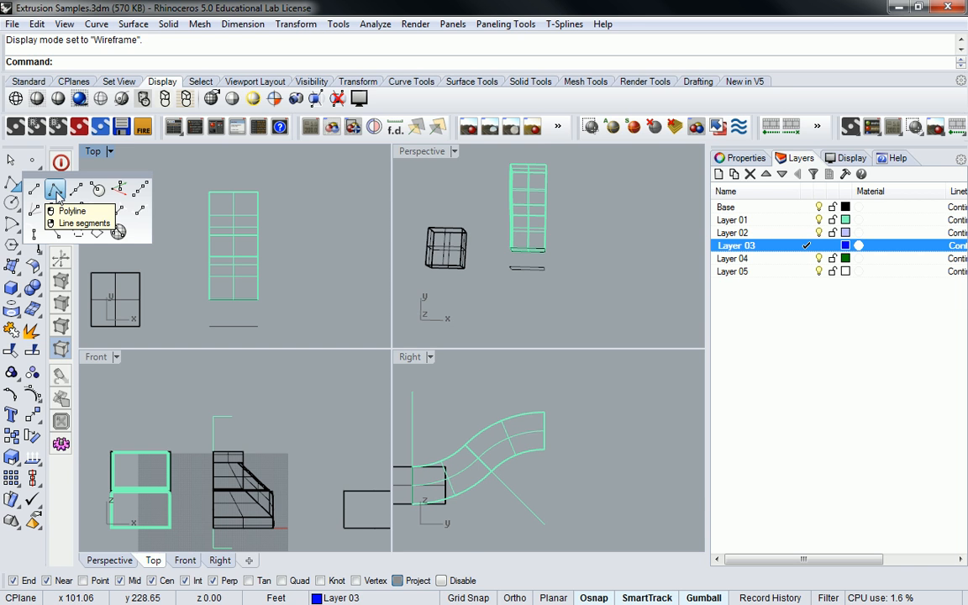
{"action": "left_click", "coordinate": [56, 192]}
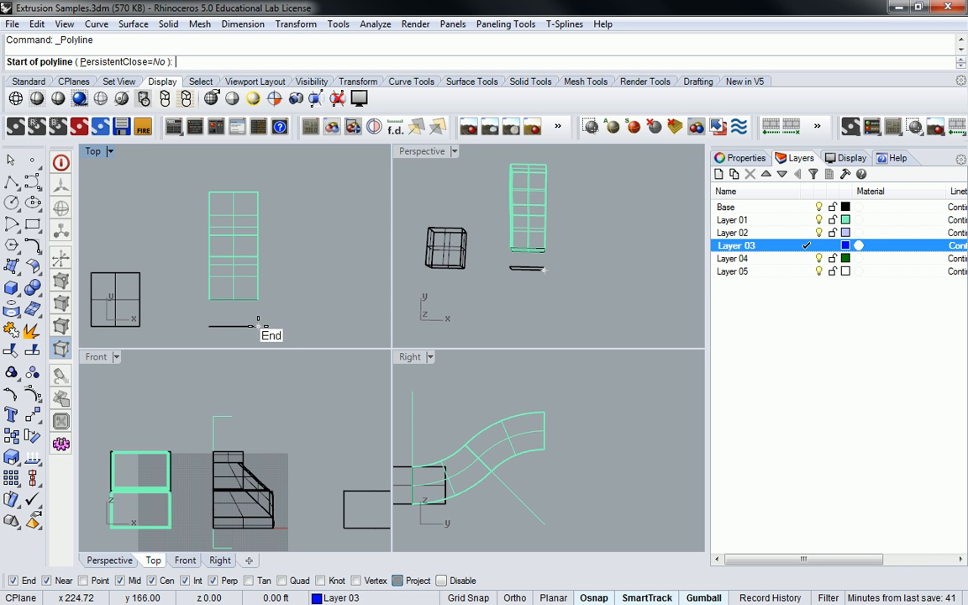
{"action": "left_click", "coordinate": [257, 326]}
{"action": "left_click", "coordinate": [258, 299]}
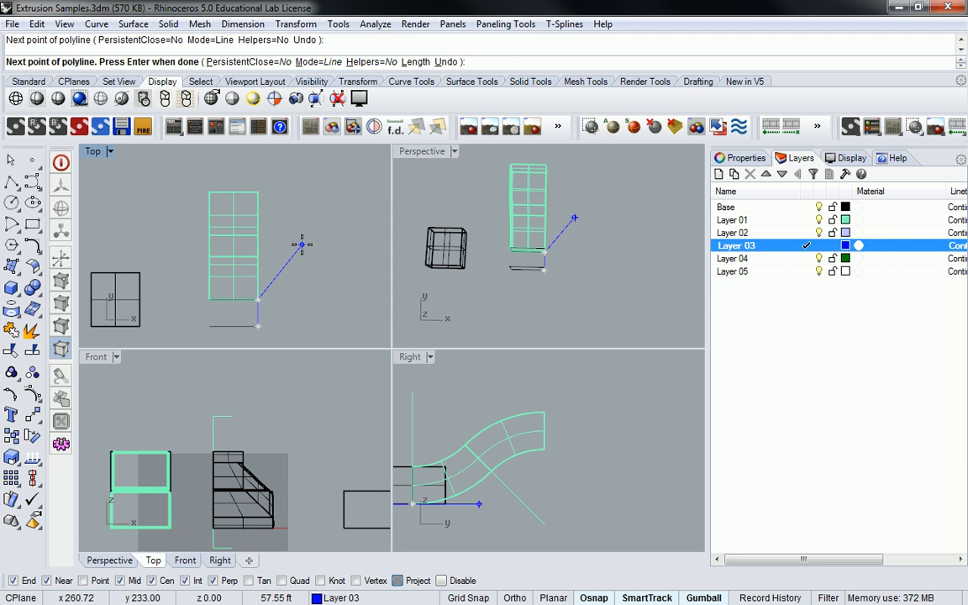
- Continue the polyline in Arc mode with two tangent arcs forming an S-curve toward the middle of the form's far end
{"action": "type", "text": "a"}
{"action": "key", "text": "Return"}
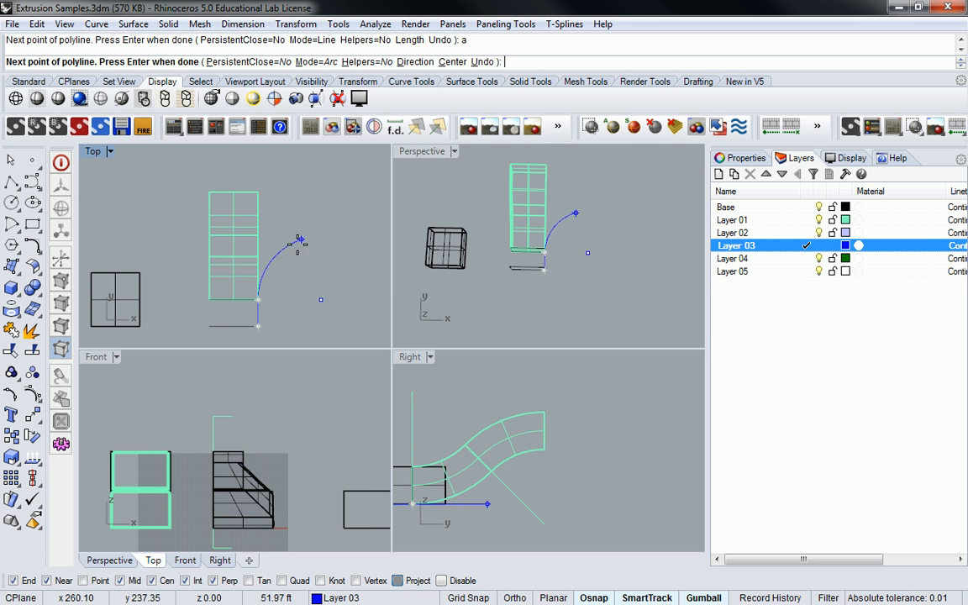
{"action": "scroll", "coordinate": [286, 252], "scroll_direction": "up", "scroll_amount": 2}
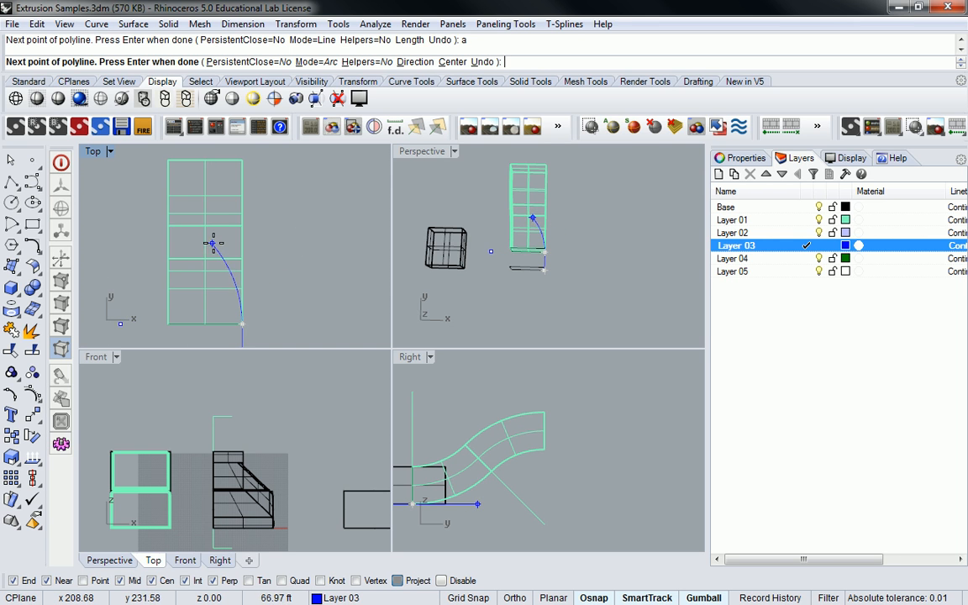
{"action": "scroll", "coordinate": [227, 242], "scroll_direction": "up", "scroll_amount": 1}
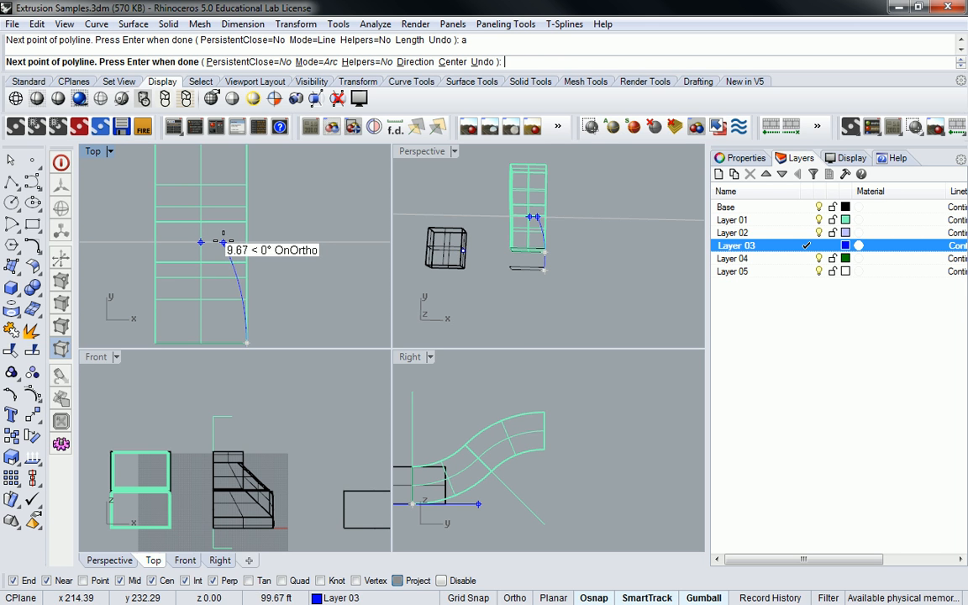
{"action": "left_click", "coordinate": [222, 241]}
{"action": "right_click_drag", "start_coordinate": [203, 183], "coordinate": [259, 231]}
{"action": "left_click", "coordinate": [214, 235]}
{"action": "right_click", "coordinate": [216, 237]}
- Extrude the S-curved polyline vertically to above the form's full height and select the extruded surface
{"action": "scroll", "coordinate": [226, 247], "scroll_direction": "down", "scroll_amount": 7}
{"action": "scroll", "coordinate": [238, 240], "scroll_direction": "up", "scroll_amount": 5}
{"action": "left_click", "coordinate": [241, 237]}
{"action": "right_click_drag", "start_coordinate": [494, 275], "coordinate": [553, 245]}
{"action": "left_click_drag", "start_coordinate": [551, 239], "coordinate": [550, 151], "text": "ctrl"}
{"action": "right_click_drag", "start_coordinate": [597, 233], "coordinate": [494, 211]}
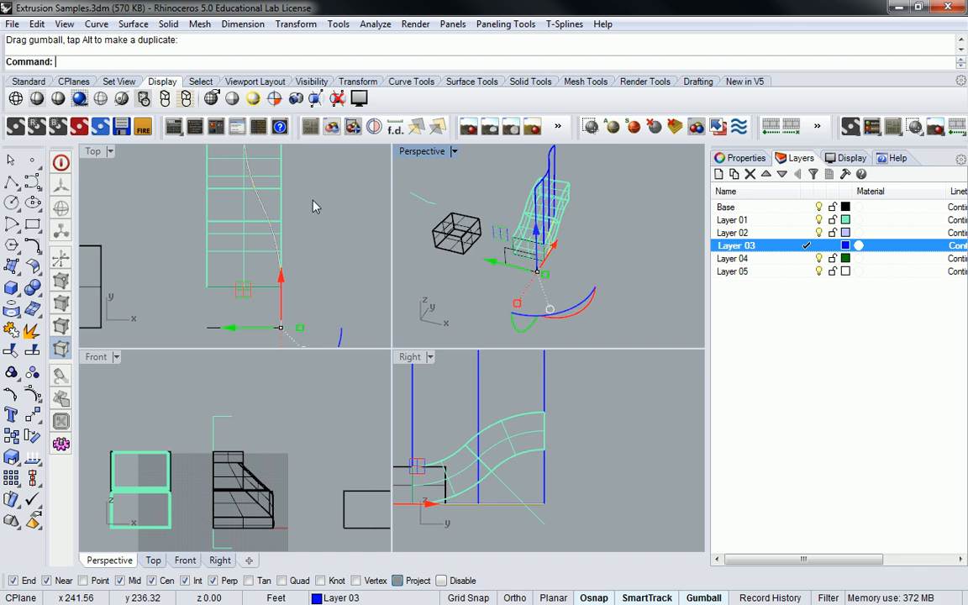
{"action": "right_click_drag", "start_coordinate": [580, 214], "coordinate": [564, 206]}
{"action": "left_click", "coordinate": [565, 201]}
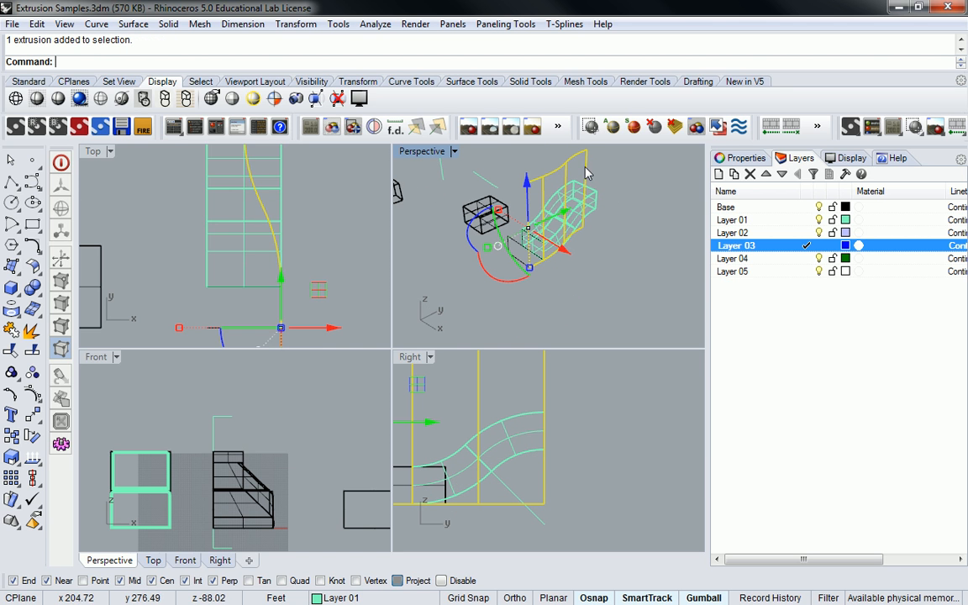
- Try to extrude the S-curved cutting surface with the ExtrudeSrf command
{"action": "left_click", "coordinate": [238, 226]}
{"action": "type", "text": "Extrude"}
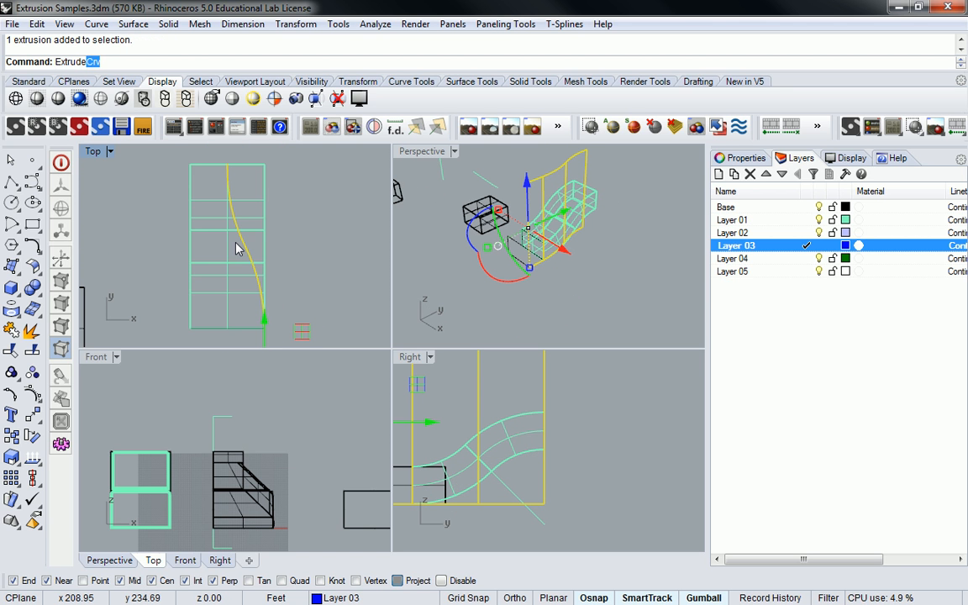
{"action": "type", "text": "Srf"}
{"action": "key", "text": "Return"}
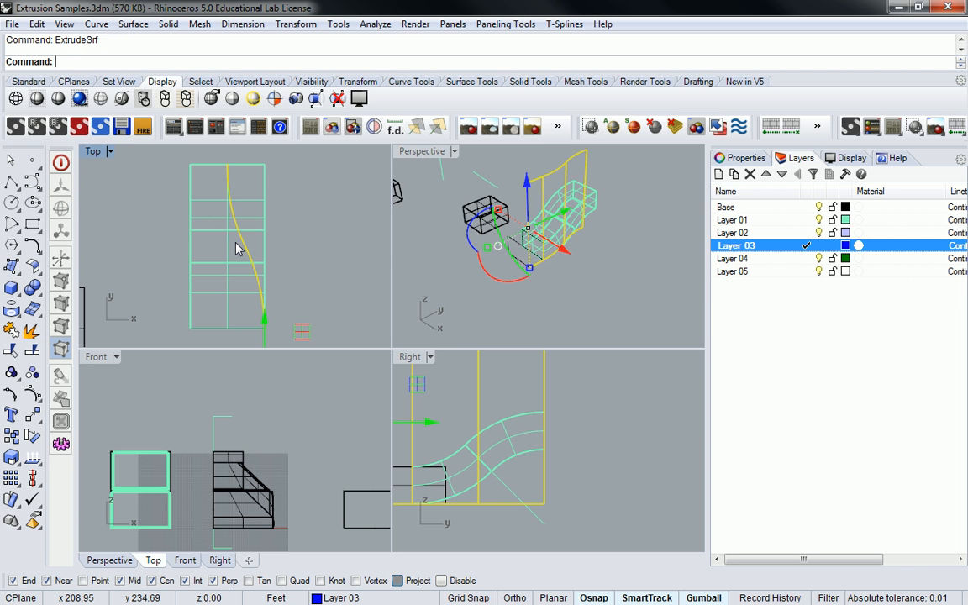
{"action": "type", "text": "ExtrudeS"}
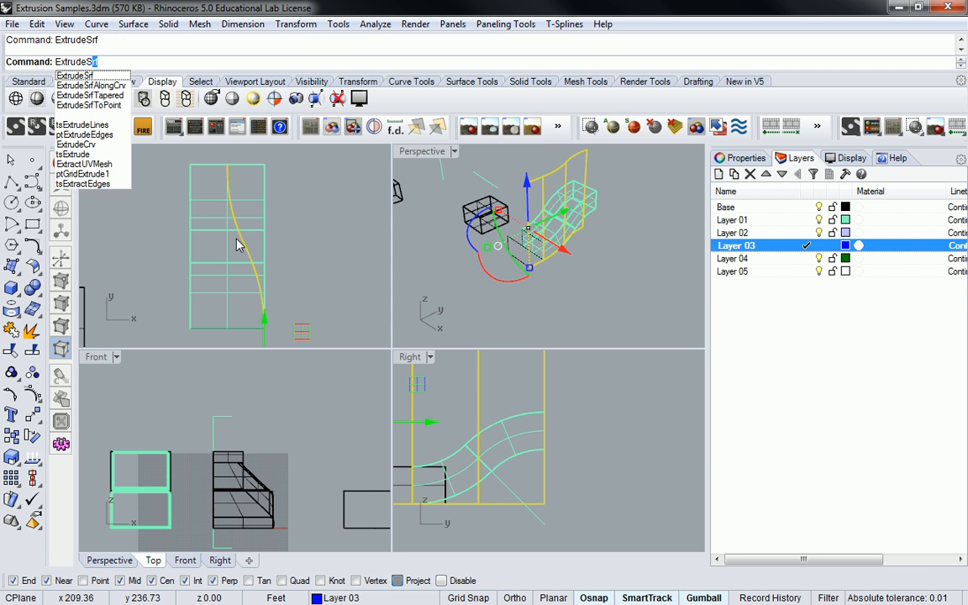
{"action": "key", "text": "Escape"}
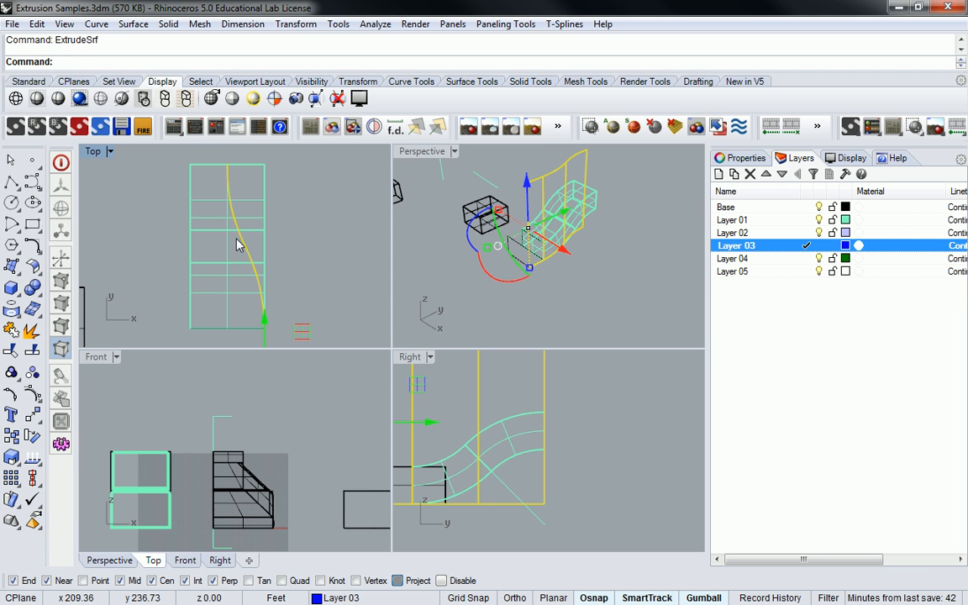
{"action": "left_click", "coordinate": [328, 257]}
{"action": "left_click", "coordinate": [544, 190]}
{"action": "right_click_drag", "start_coordinate": [452, 240], "coordinate": [473, 243]}
{"action": "type", "text": "ExtrudeSrf"}
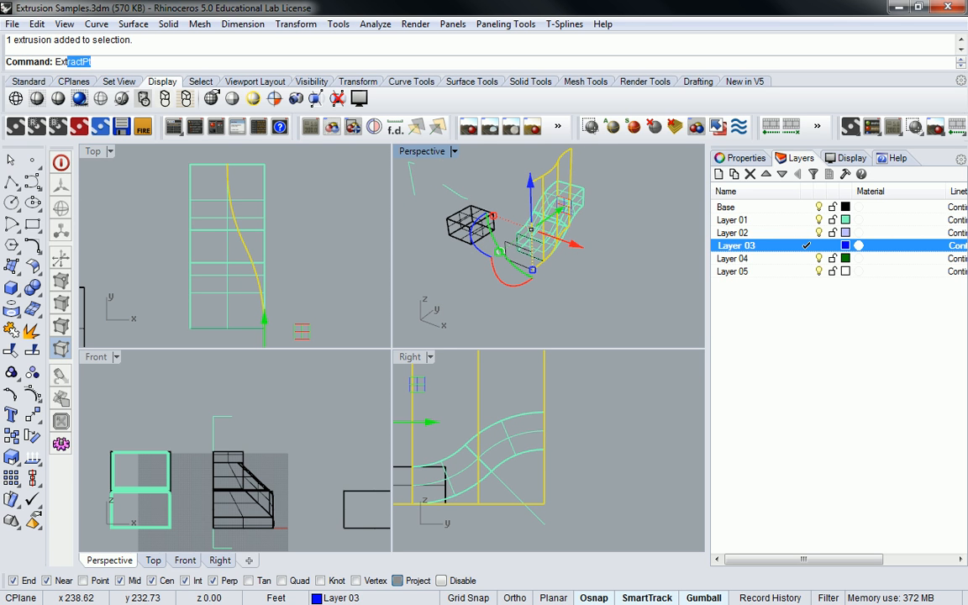
{"action": "key", "text": "Return"}
{"action": "scroll", "coordinate": [593, 213], "scroll_direction": "down", "scroll_amount": 7}
{"action": "right_click_drag", "start_coordinate": [492, 211], "coordinate": [487, 238]}
{"action": "left_click", "coordinate": [586, 222]}
{"action": "scroll", "coordinate": [553, 222], "scroll_direction": "up", "scroll_amount": 6}
{"action": "scroll", "coordinate": [553, 222], "scroll_direction": "up", "scroll_amount": 5}
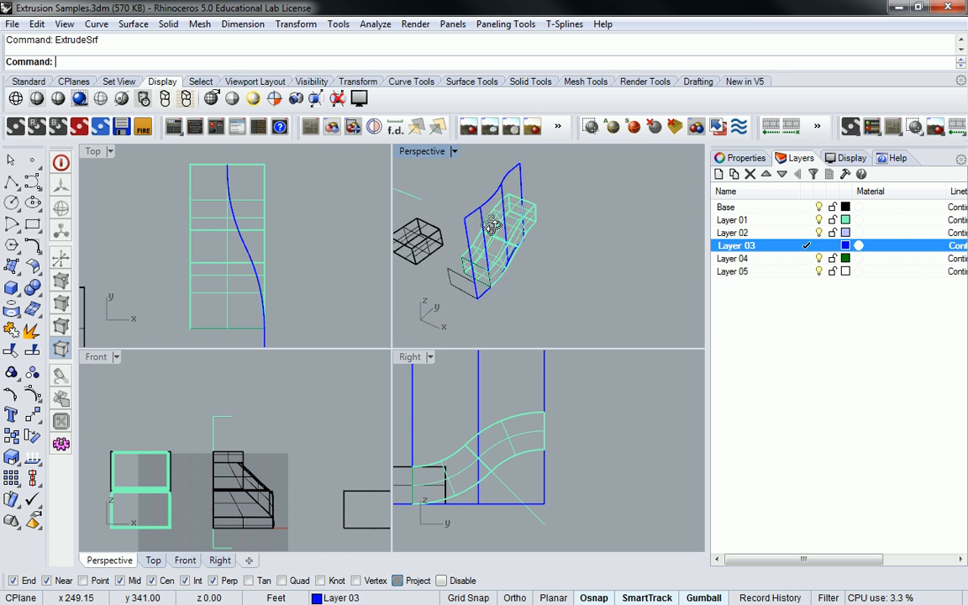
{"action": "left_click", "coordinate": [458, 195]}
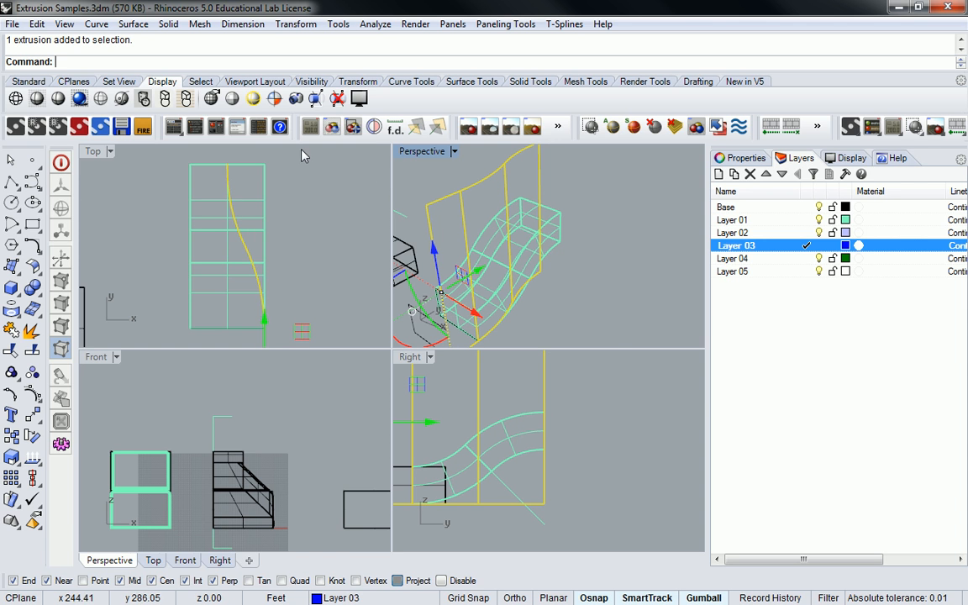
{"action": "right_click_drag", "start_coordinate": [306, 263], "coordinate": [280, 224]}
{"action": "scroll", "coordinate": [298, 192], "scroll_direction": "down", "scroll_amount": 3}
{"action": "scroll", "coordinate": [297, 188], "scroll_direction": "down", "scroll_amount": 2}
{"action": "scroll", "coordinate": [272, 216], "scroll_direction": "up", "scroll_amount": 6}
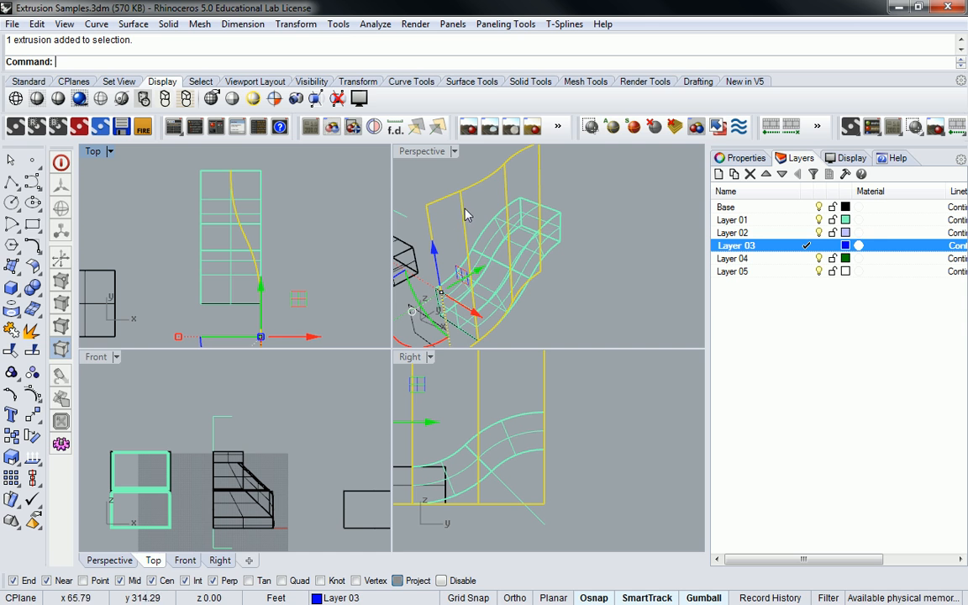
{"action": "type", "text": "j"}
{"action": "key", "text": "BackSpace"}
{"action": "key", "text": "BackSpace"}
{"action": "type", "text": "bho"}
{"action": "key", "text": "BackSpace"}
{"action": "key", "text": "BackSpace"}
{"action": "key", "text": "BackSpace"}
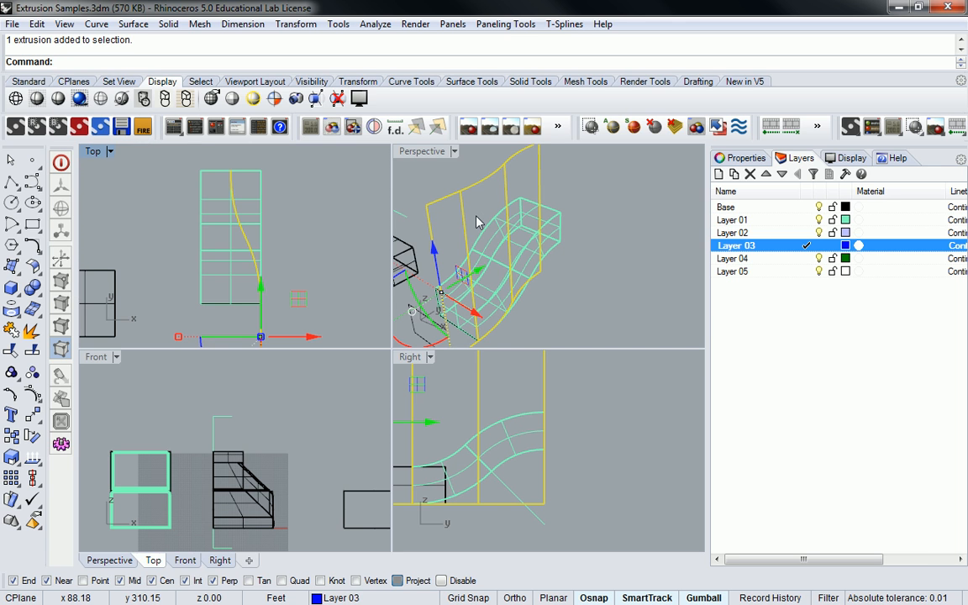
- Explode the S-curved extrusion, select its separate pieces to check them, and undo the explode
{"action": "left_click", "coordinate": [467, 193]}
{"action": "type", "text": "explode"}
{"action": "key", "text": "Return"}
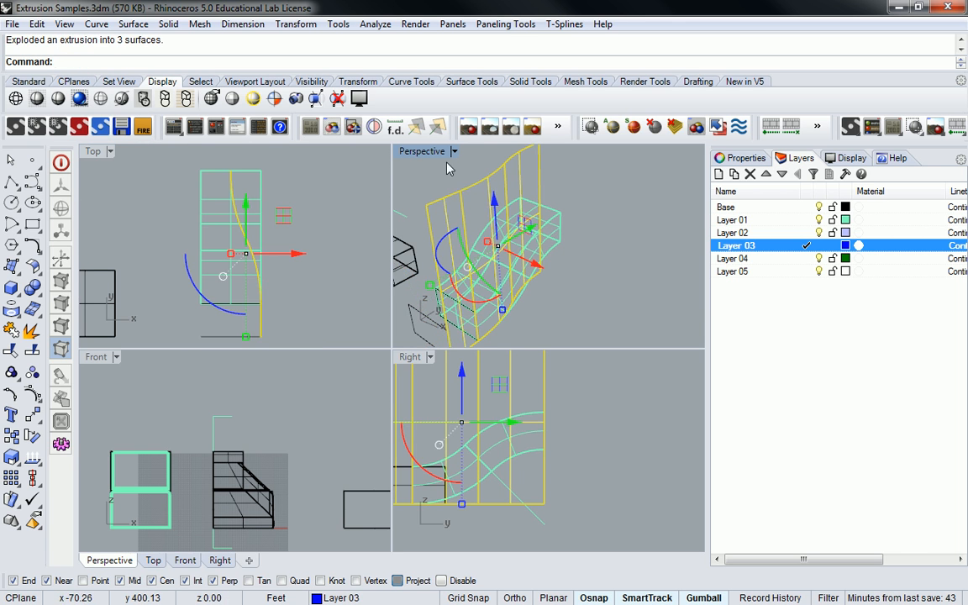
{"action": "key", "text": "Escape"}
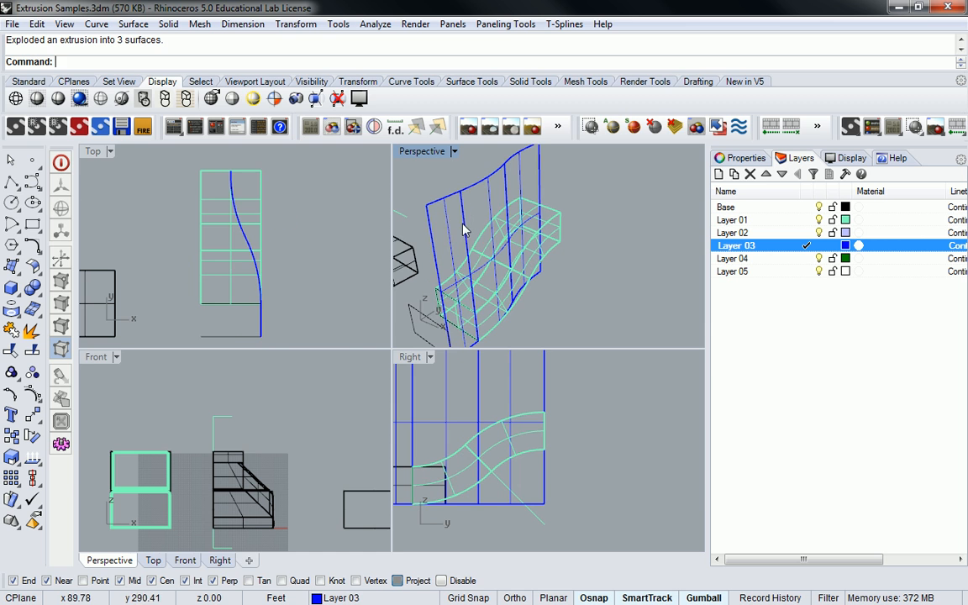
{"action": "left_click", "coordinate": [491, 180]}
{"action": "left_click", "coordinate": [517, 167]}
{"action": "key", "text": "Escape"}
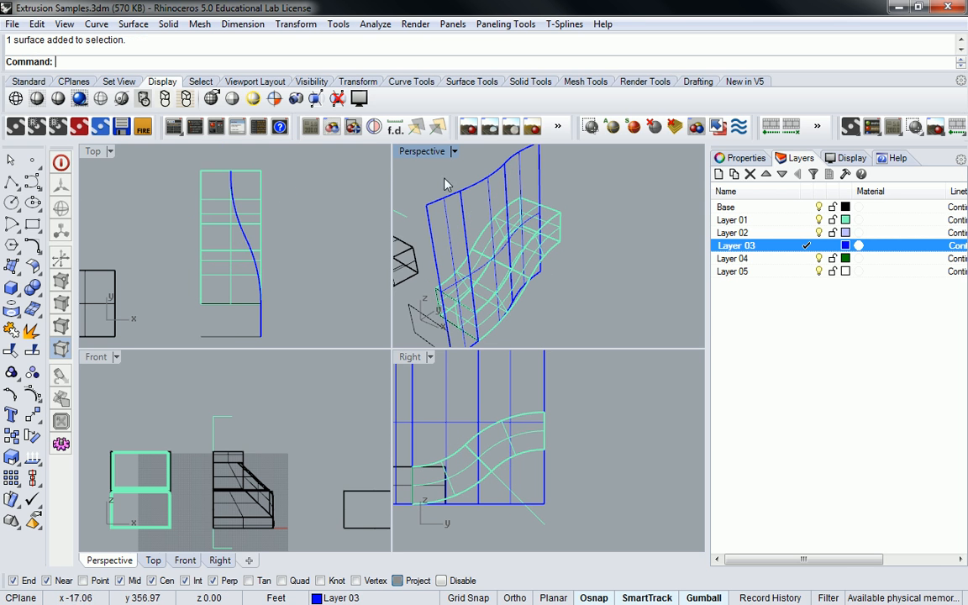
{"action": "key", "text": "ctrl+z"}
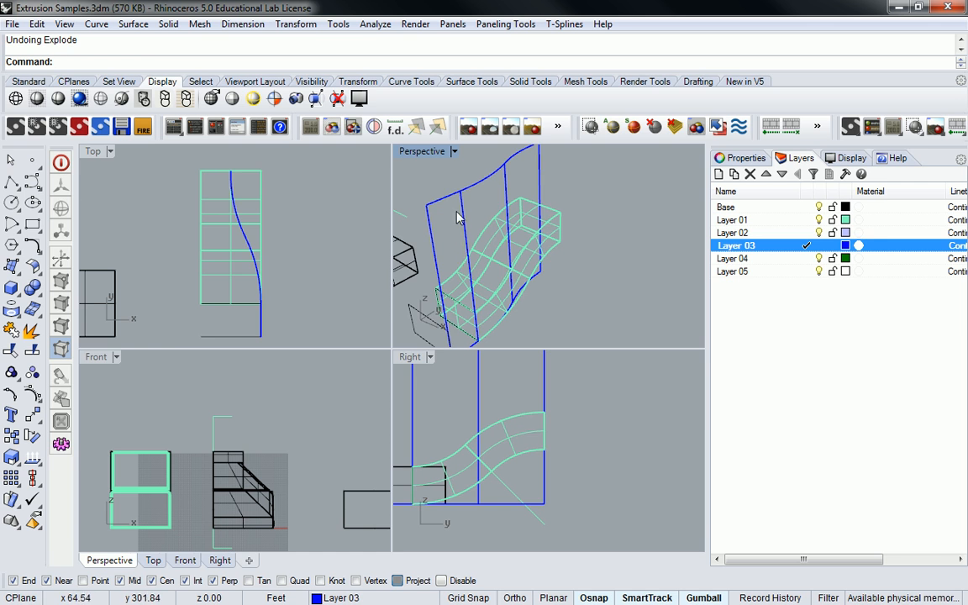
- Split the S-shaped polysurface using the curved extruded surface as the cutting object
{"action": "left_click", "coordinate": [460, 214]}
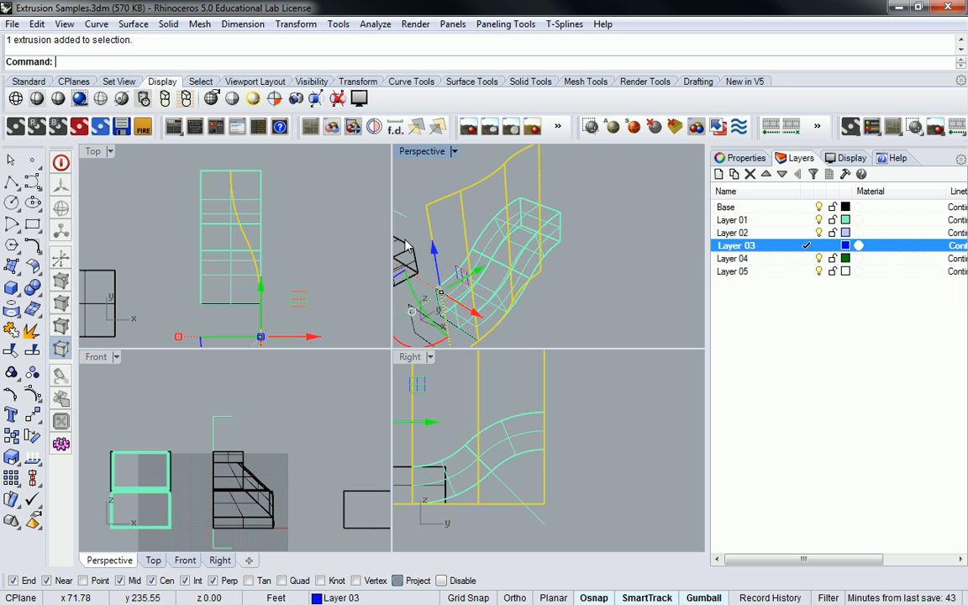
{"action": "type", "text": "Split"}
{"action": "key", "text": "Escape"}
{"action": "key", "text": "Escape"}
{"action": "type", "text": "Split"}
{"action": "key", "text": "Return"}
{"action": "left_click", "coordinate": [221, 232]}
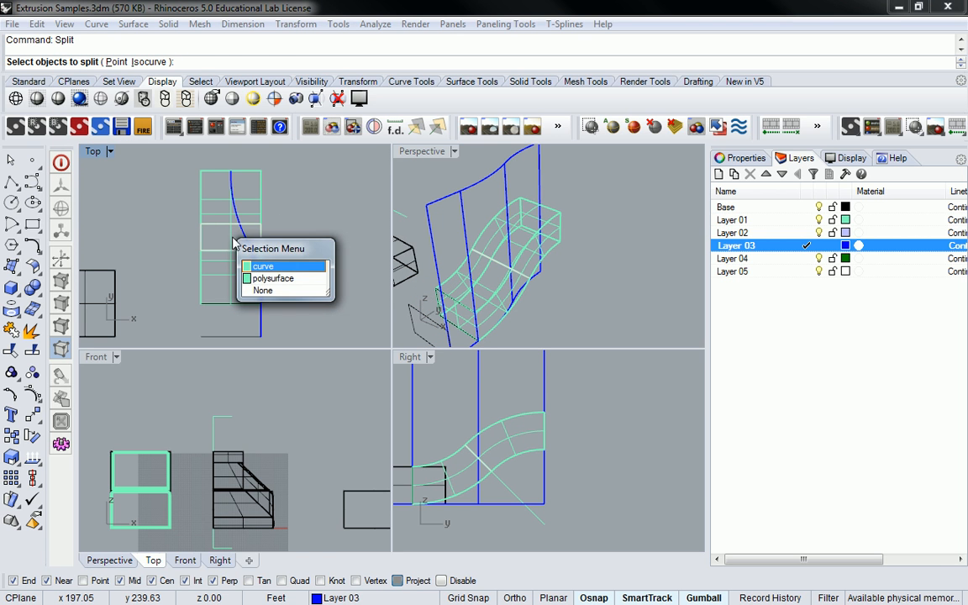
{"action": "left_click", "coordinate": [271, 276]}
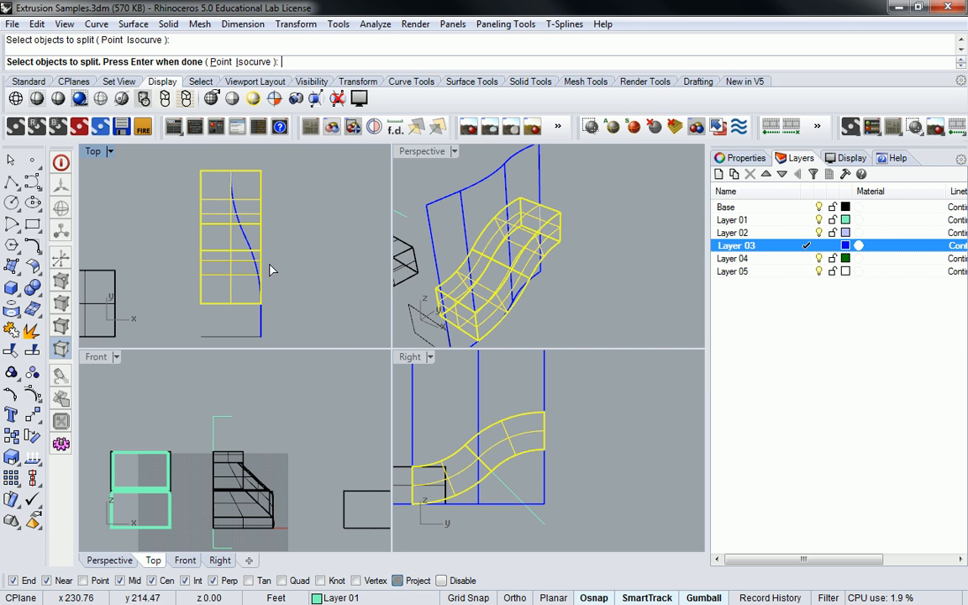
{"action": "key", "text": "Return"}
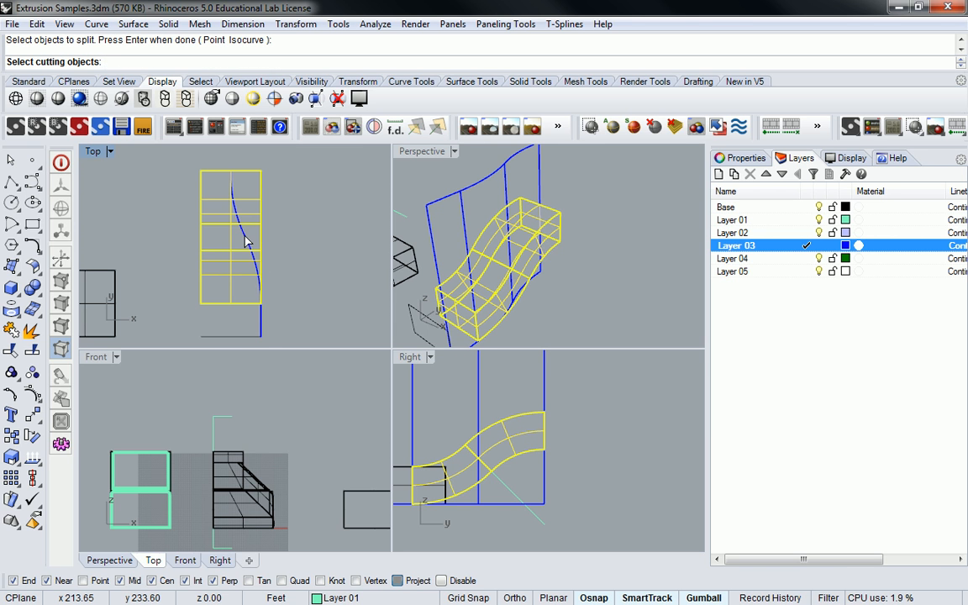
{"action": "left_click", "coordinate": [249, 240]}
{"action": "left_click", "coordinate": [289, 275]}
{"action": "key", "text": "Return"}
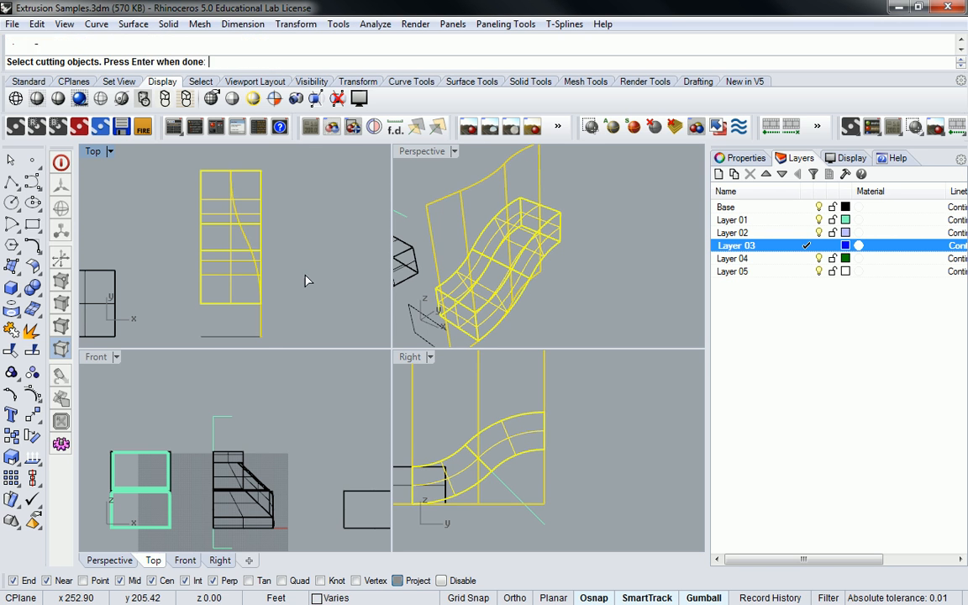
- Set the Top and Perspective views to shaded display and delete the part of the form cut off outside the curved surface
{"action": "left_click", "coordinate": [36, 98]}
{"action": "right_click_drag", "start_coordinate": [554, 235], "coordinate": [496, 227]}
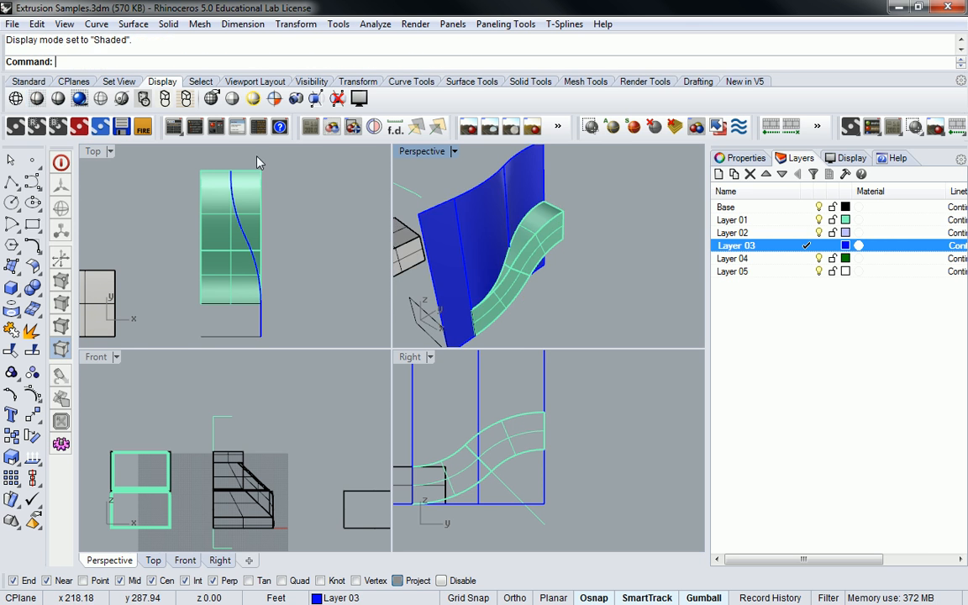
{"action": "right_click_drag", "start_coordinate": [533, 242], "coordinate": [537, 239]}
{"action": "left_click", "coordinate": [538, 239]}
{"action": "key", "text": "Delete"}
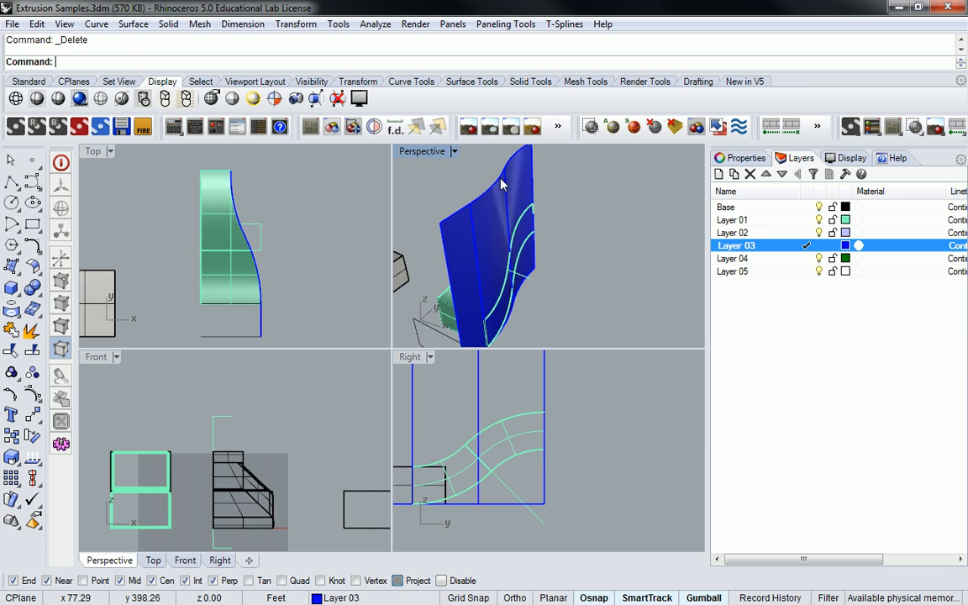
- Delete the curved cutting surface to inspect the form's open side, and undo that deletion
{"action": "right_click_drag", "start_coordinate": [511, 199], "coordinate": [458, 203]}
{"action": "scroll", "coordinate": [521, 249], "scroll_direction": "up", "scroll_amount": 4}
{"action": "right_click_drag", "start_coordinate": [517, 228], "coordinate": [606, 252]}
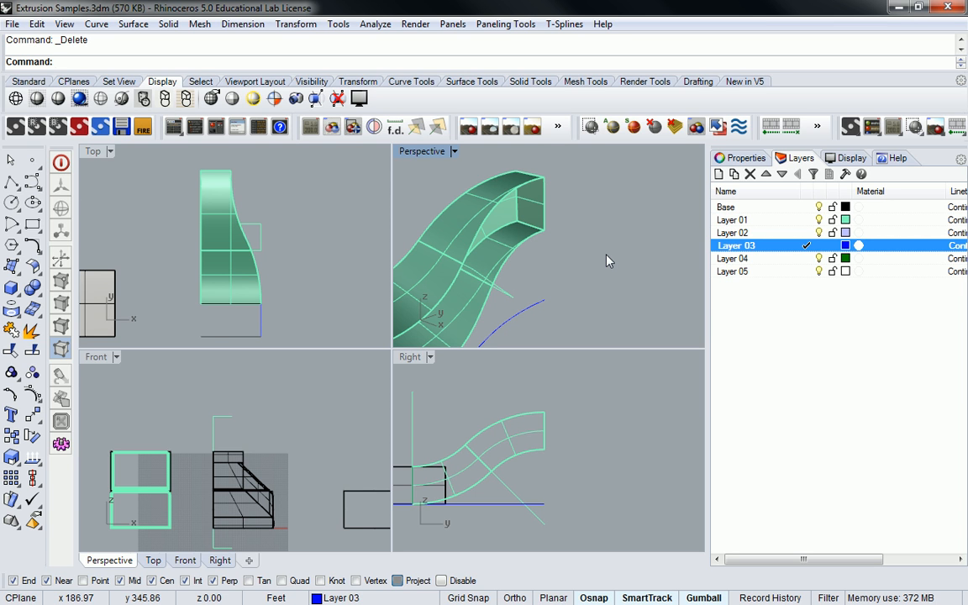
{"action": "key", "text": "ctrl+z"}
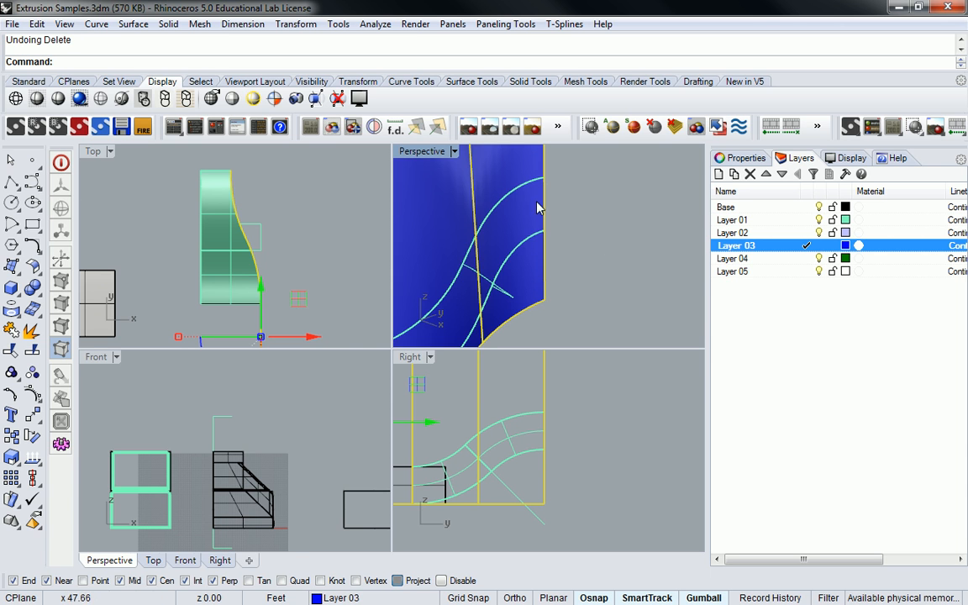
- Trim away the curved surface above and below the form, using the S-shaped polysurface as the cutting object
{"action": "scroll", "coordinate": [547, 202], "scroll_direction": "down", "scroll_amount": 5}
{"action": "type", "text": "T"}
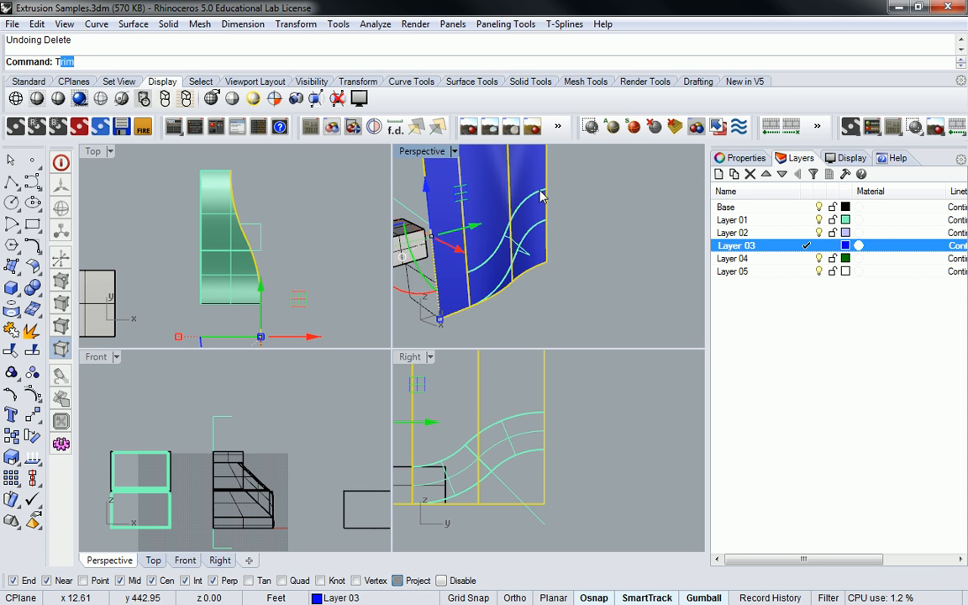
{"action": "key", "text": "Escape"}
{"action": "key", "text": "Escape"}
{"action": "type", "text": "Treim"}
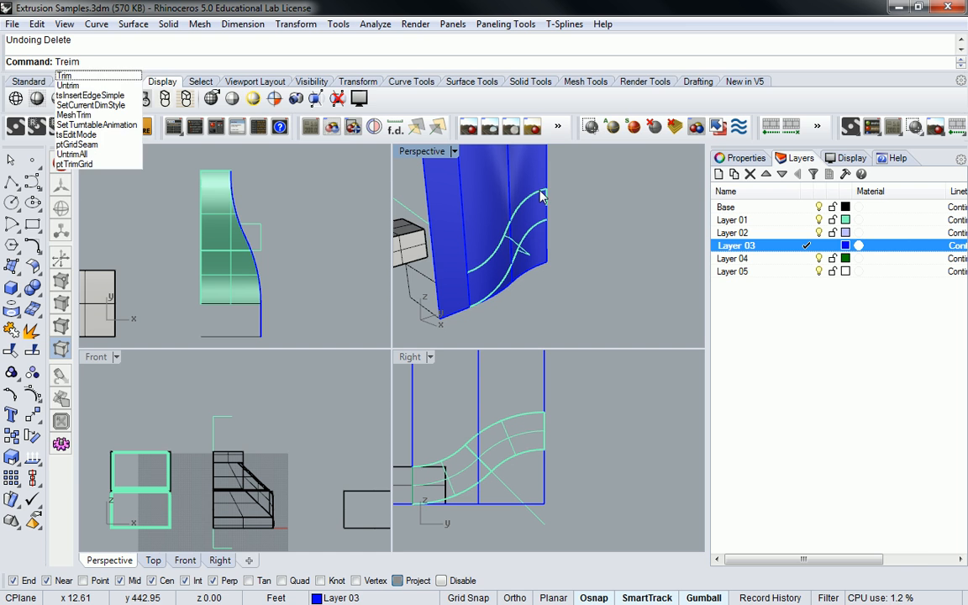
{"action": "key", "text": "Return"}
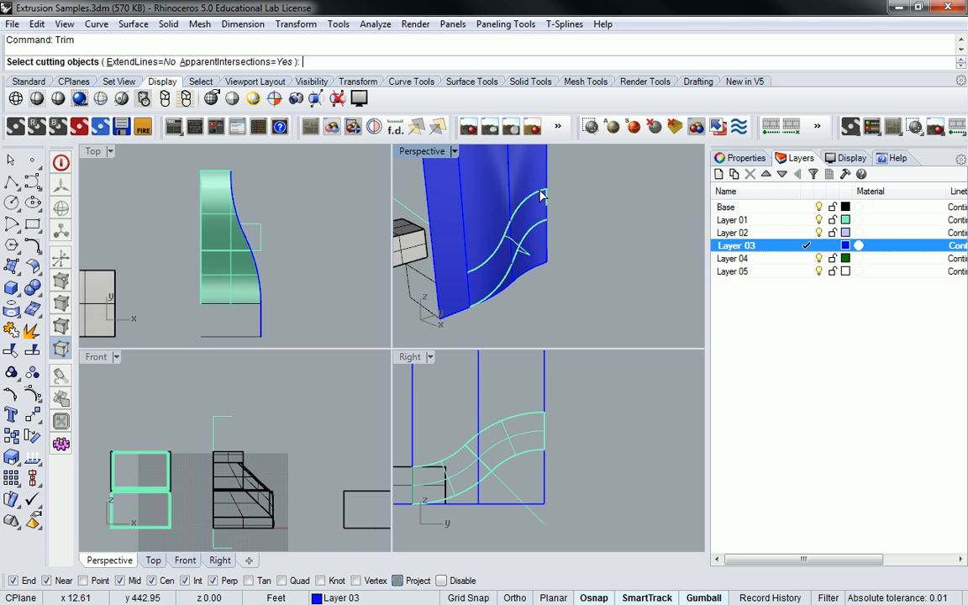
{"action": "left_click", "coordinate": [223, 269]}
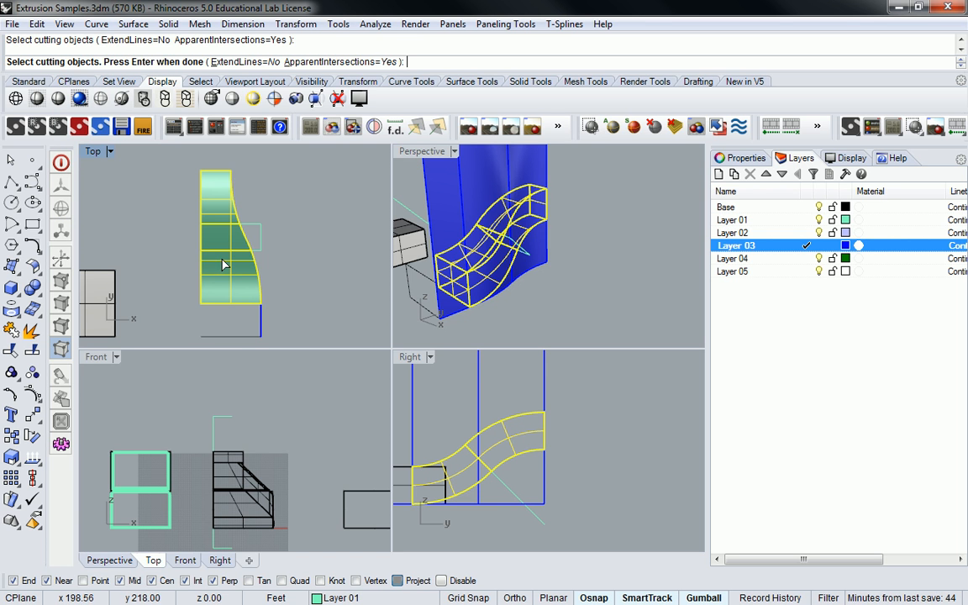
{"action": "key", "text": "Return"}
{"action": "left_click", "coordinate": [456, 158]}
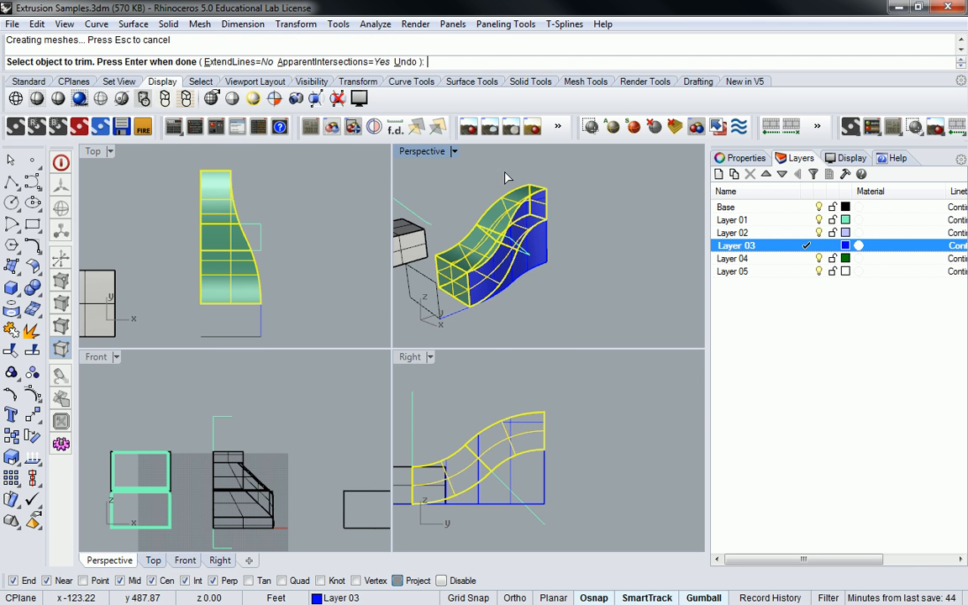
{"action": "key", "text": "Return"}
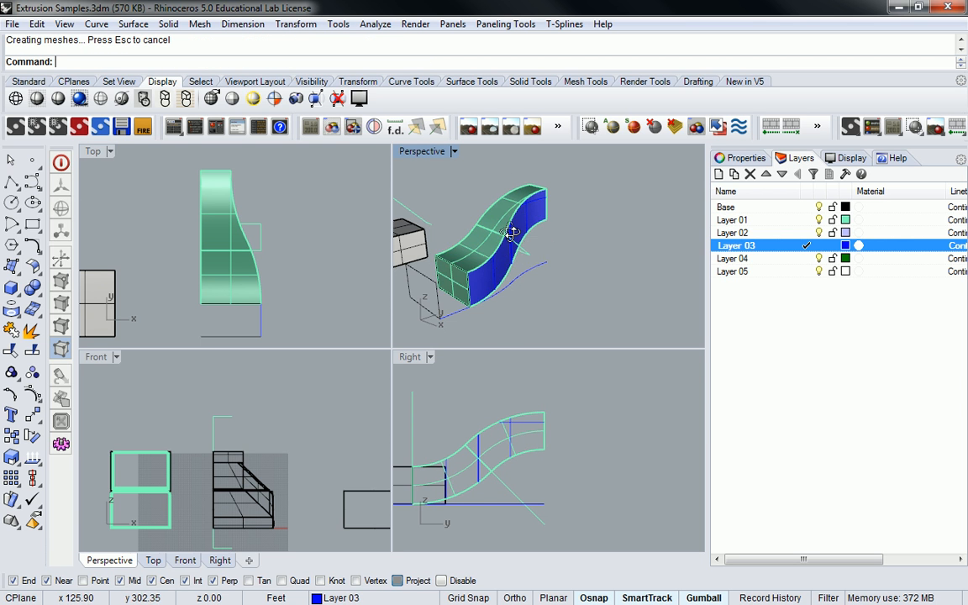
- Move the trimmed curved side surface to Layer 01 and deselect it
{"action": "scroll", "coordinate": [534, 234], "scroll_direction": "up", "scroll_amount": 4}
{"action": "left_click", "coordinate": [534, 234]}
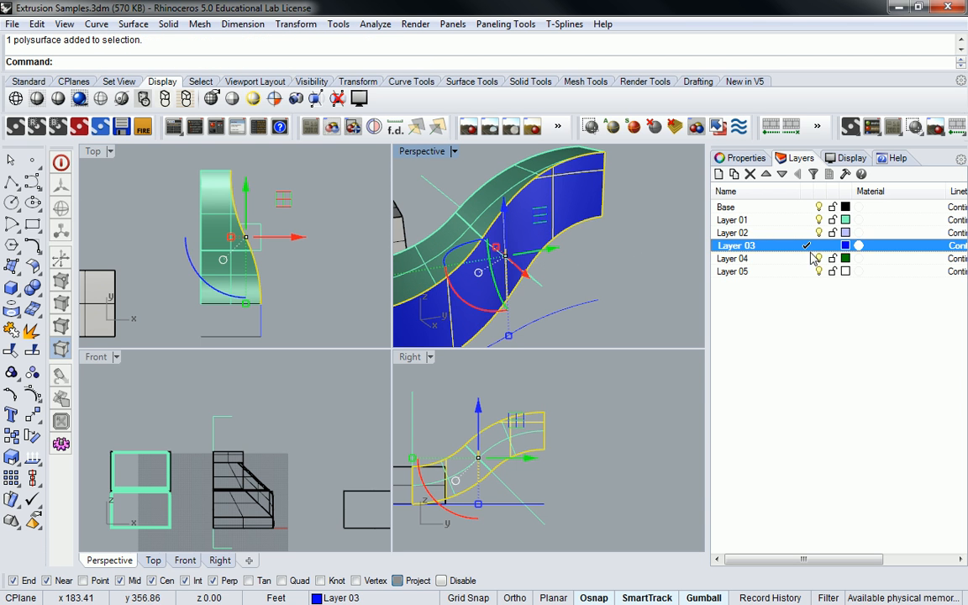
{"action": "right_click", "coordinate": [800, 220]}
{"action": "left_click", "coordinate": [852, 486]}
{"action": "mouse_move", "coordinate": [588, 247]}
{"action": "right_mouse_down"}
{"action": "mouse_move", "coordinate": [640, 249]}
{"action": "mouse_move", "coordinate": [576, 236]}
{"action": "right_mouse_up"}
{"action": "left_click", "coordinate": [653, 244]}
{"action": "scroll", "coordinate": [657, 250], "scroll_direction": "down", "scroll_amount": 7}
{"action": "scroll", "coordinate": [633, 281], "scroll_direction": "up", "scroll_amount": 3}
{"action": "right_click_drag", "start_coordinate": [658, 251], "coordinate": [600, 238]}
{"action": "scroll", "coordinate": [636, 285], "scroll_direction": "up", "scroll_amount": 4}
{"action": "scroll", "coordinate": [637, 284], "scroll_direction": "down", "scroll_amount": 4}
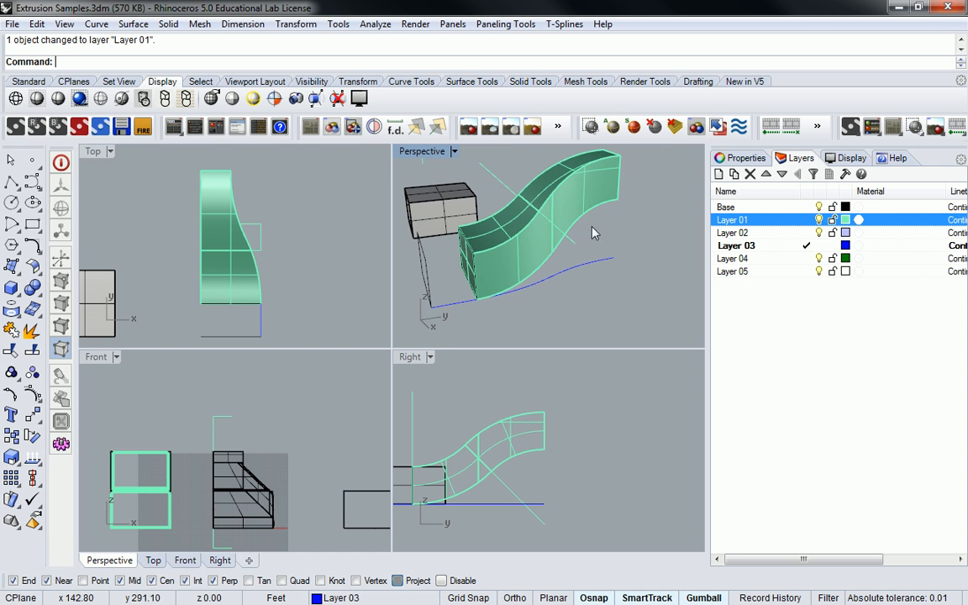